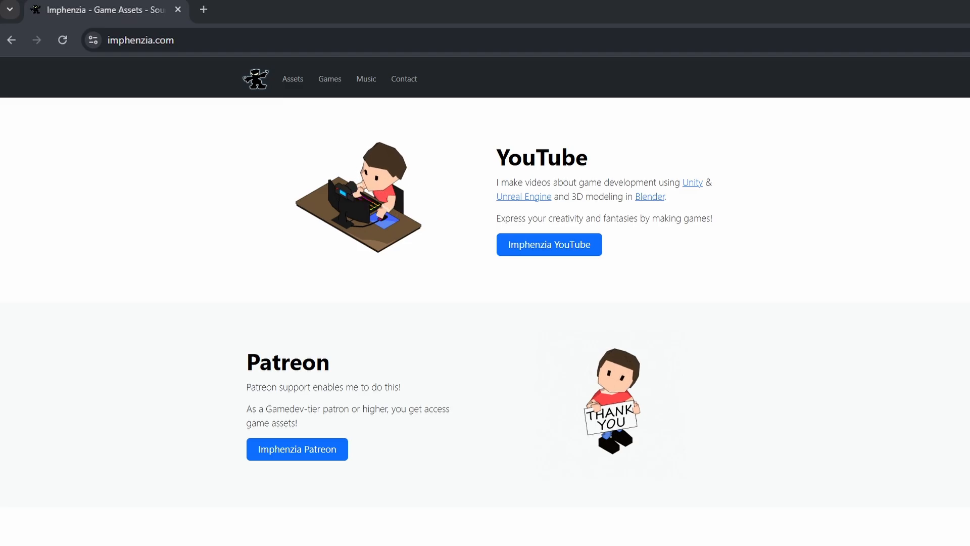
Open the Assets page of imphenzia.com and look through the listed game assets.
left_click(298, 81)
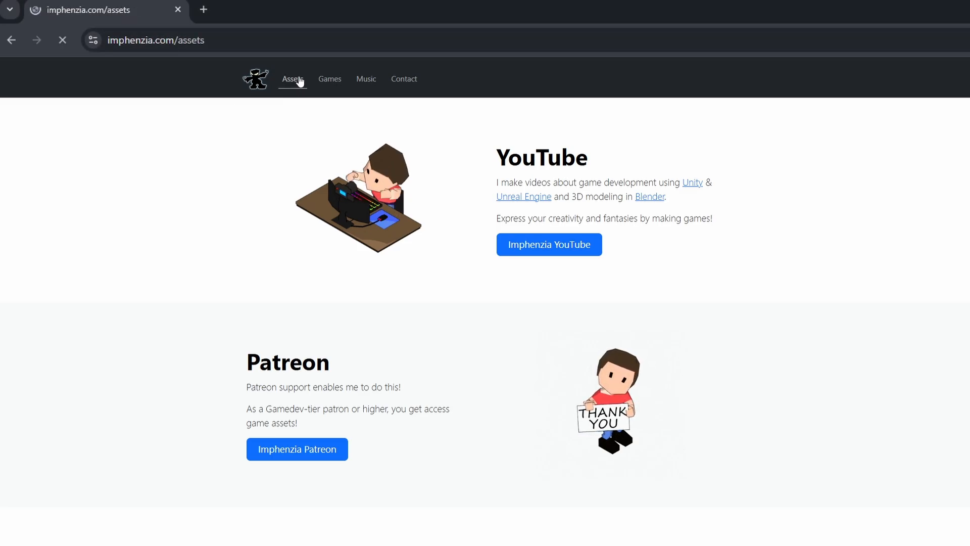
scroll(245, 487, "down", 3)
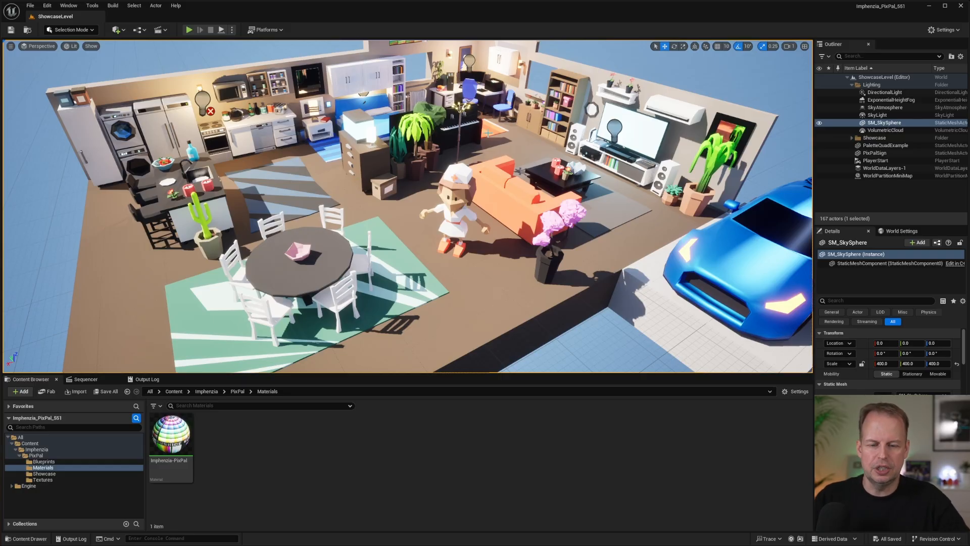
Switch to Unreal Engine and inspect the PixPal project's Materials and Textures folders, covering the Imphenzia-PixPal material and its Attributes, BaseColor and Emission textures.
scroll(488, 133, "down", 3)
right_click_drag(488, 133, 486, 119)
scroll(455, 151, "down", 5)
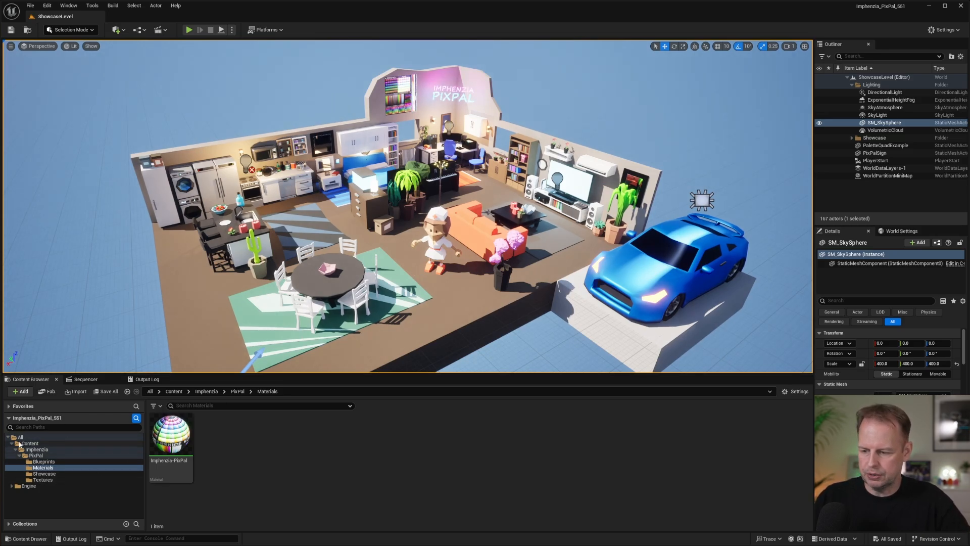
left_click(50, 467)
mouse_move(178, 440)
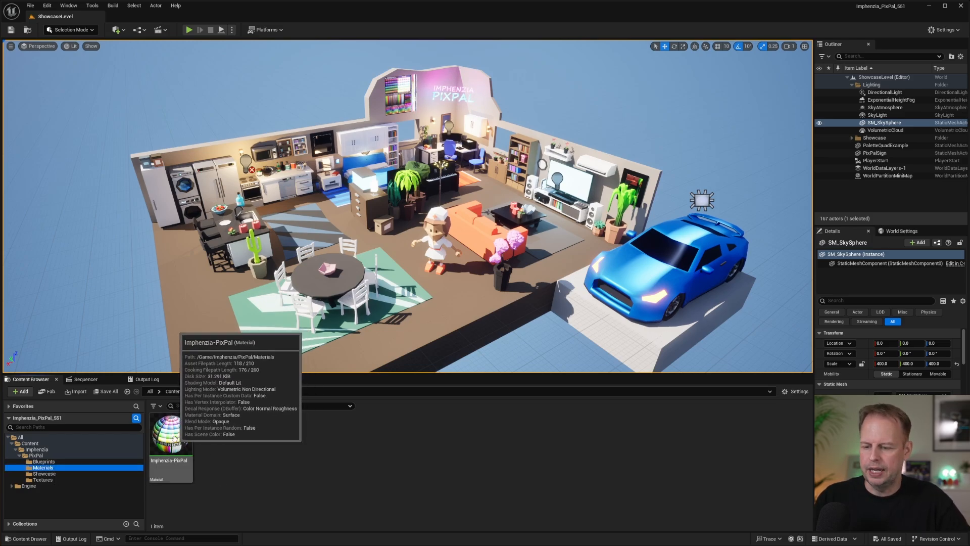
left_click(49, 480)
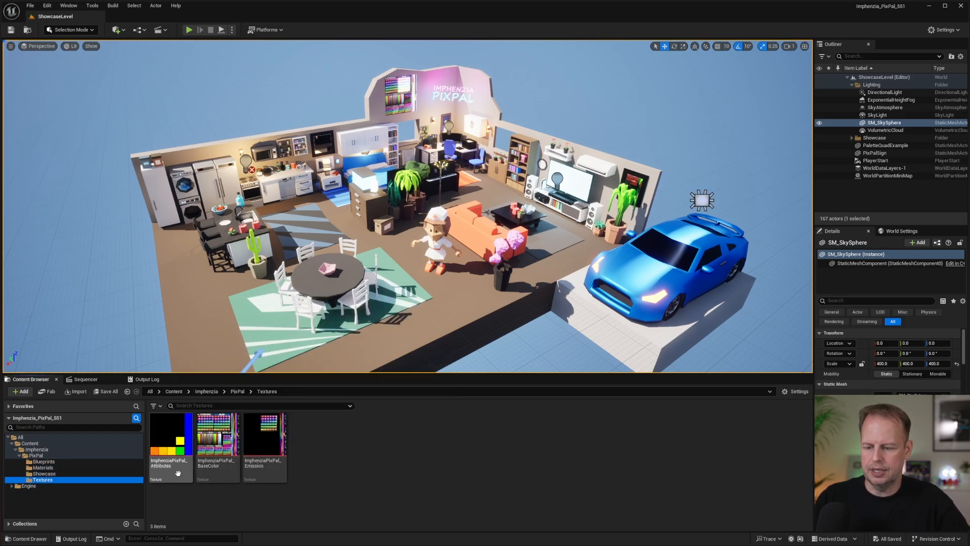
mouse_move(236, 473)
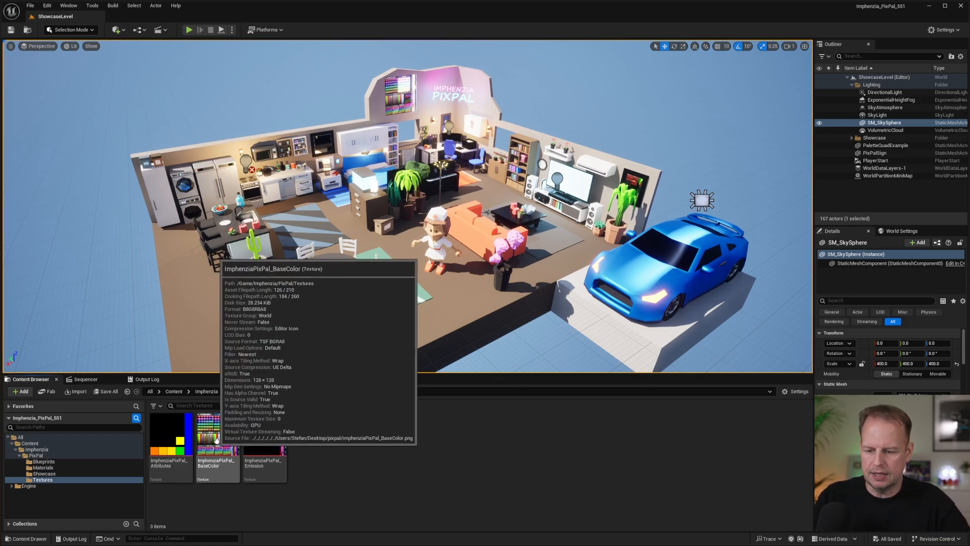
left_click(43, 468)
mouse_move(488, 165)
right_mouse_down()
mouse_move(498, 147)
mouse_move(475, 169)
right_mouse_up()
key("w")
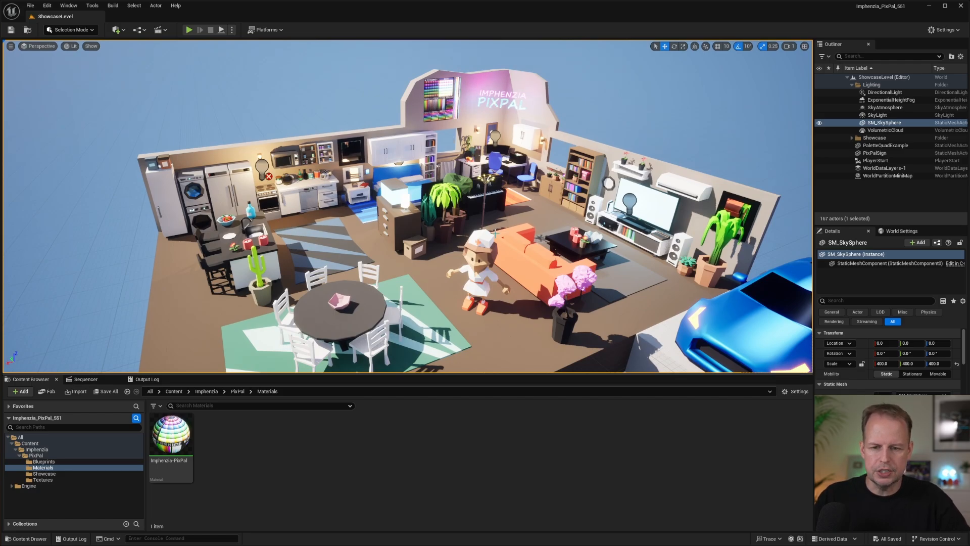
mouse_move(495, 234)
right_mouse_down()
mouse_move(495, 218)
mouse_move(493, 247)
right_mouse_up()
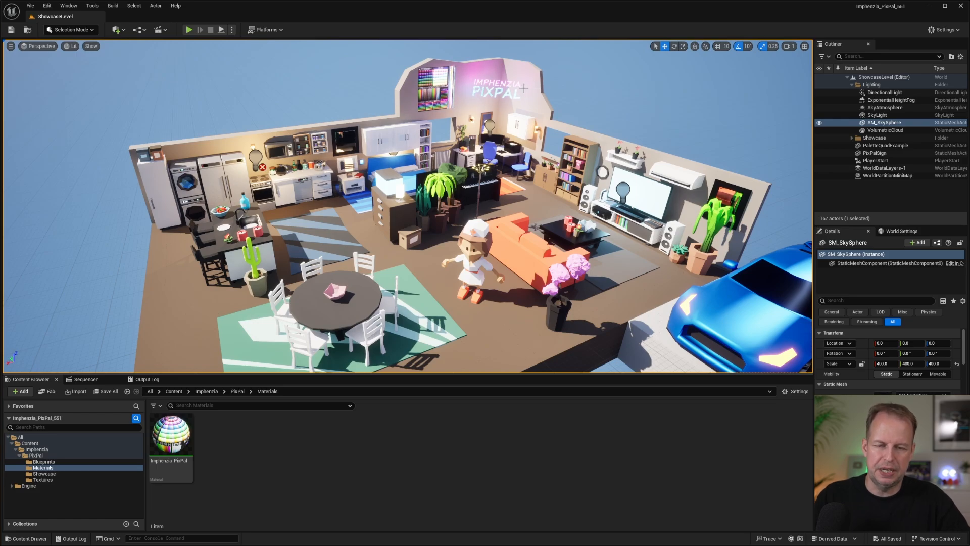
right_click_drag(483, 124, 546, 126)
key("w")
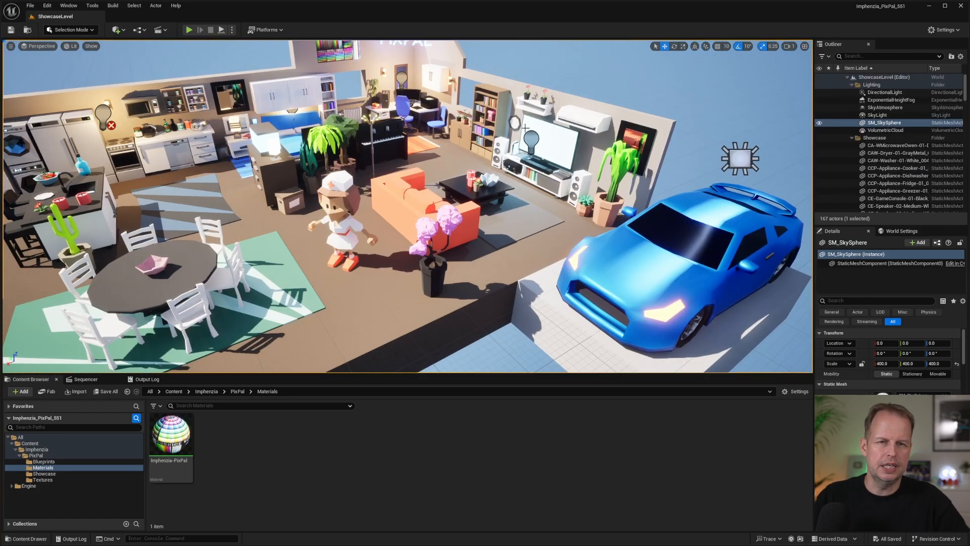
mouse_move(485, 202)
right_mouse_down()
mouse_move(455, 205)
mouse_move(485, 206)
right_mouse_up()
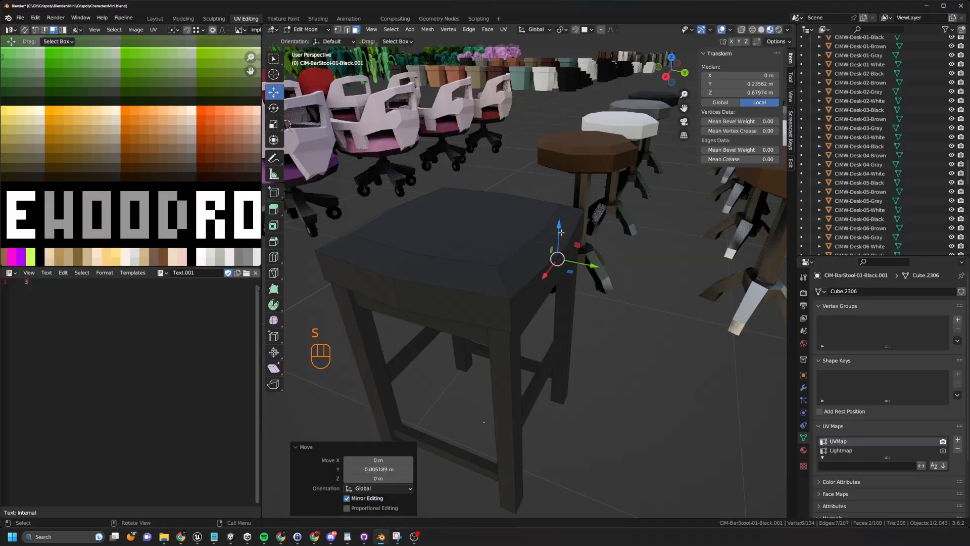
key("e")
left_click(580, 244)
middle_click_drag(581, 244, 606, 268)
left_click(755, 137)
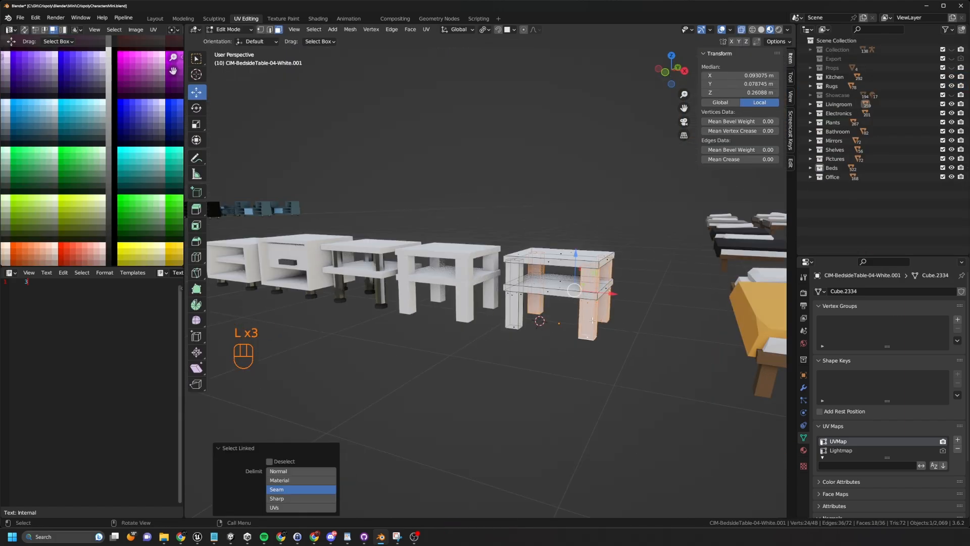
In Blender, scale the selected legs of the white bedside table by 0.403 in X and Y, leaving Z unscaled.
key("s")
key("shift+z")
left_click(605, 327)
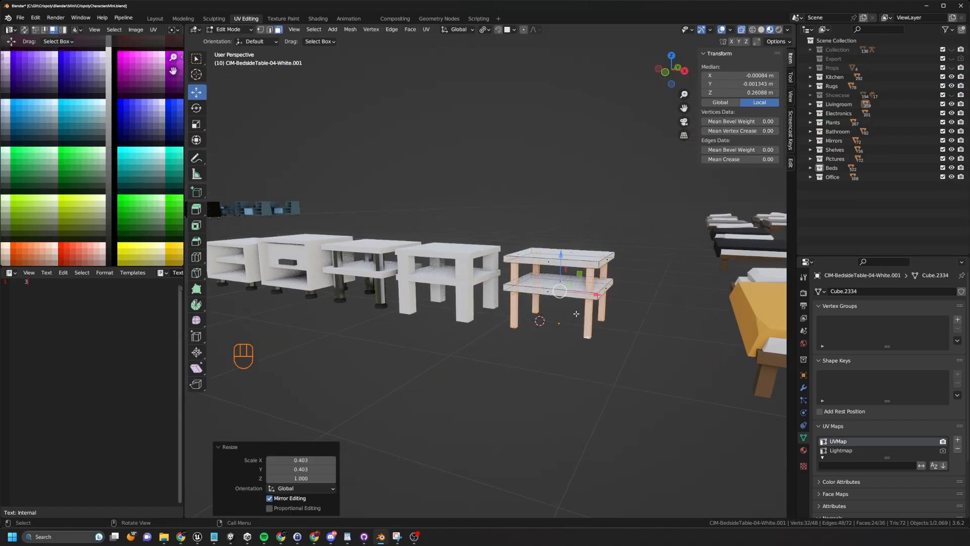
key("KP_7")
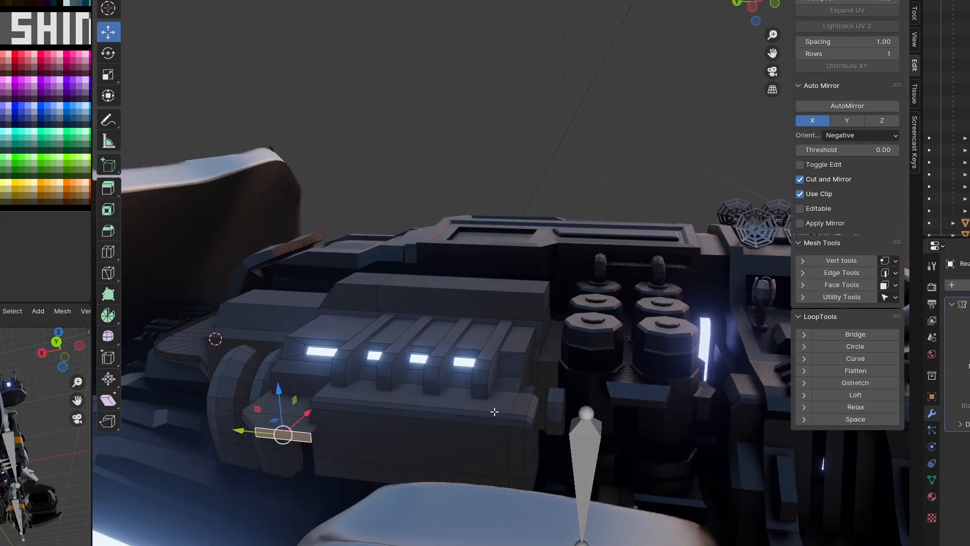
Move the selected geometry 0.22722 m in X below the dark sci-fi model's glowing vents and extrude it.
left_click(312, 433)
key("e")
left_click(467, 432)
left_click_drag(442, 422, 448, 417)
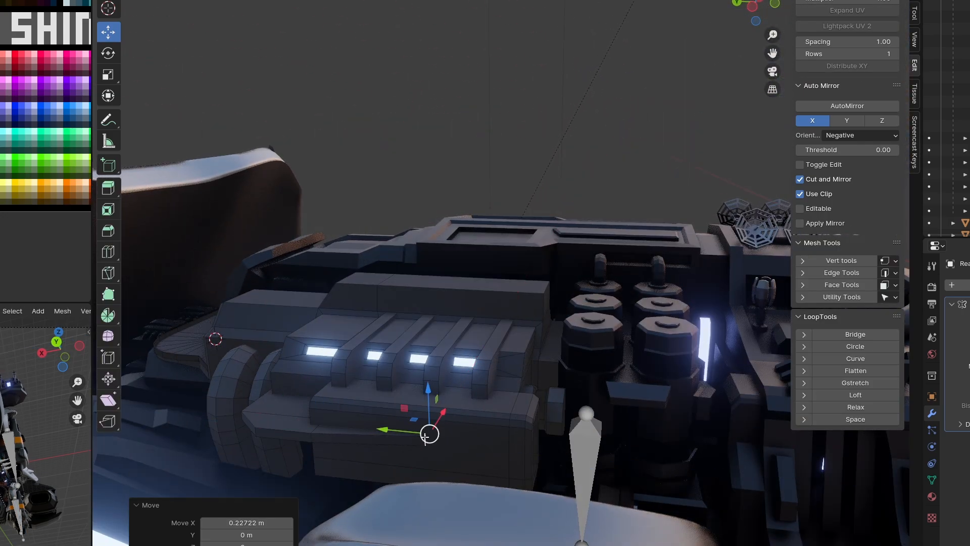
left_click_drag(388, 430, 334, 425)
key("e")
left_click(389, 436)
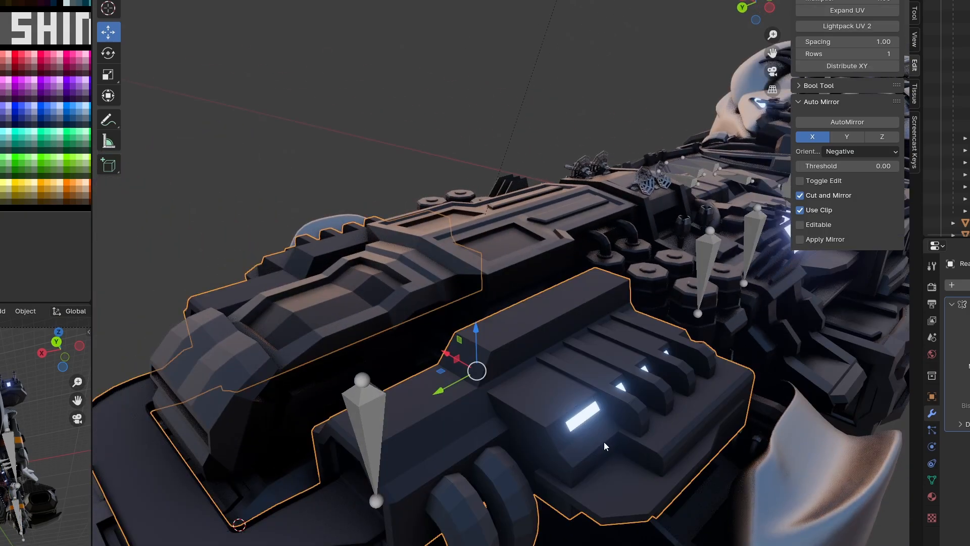
scroll(605, 442, "down", 6)
middle_click_drag(677, 461, 644, 367)
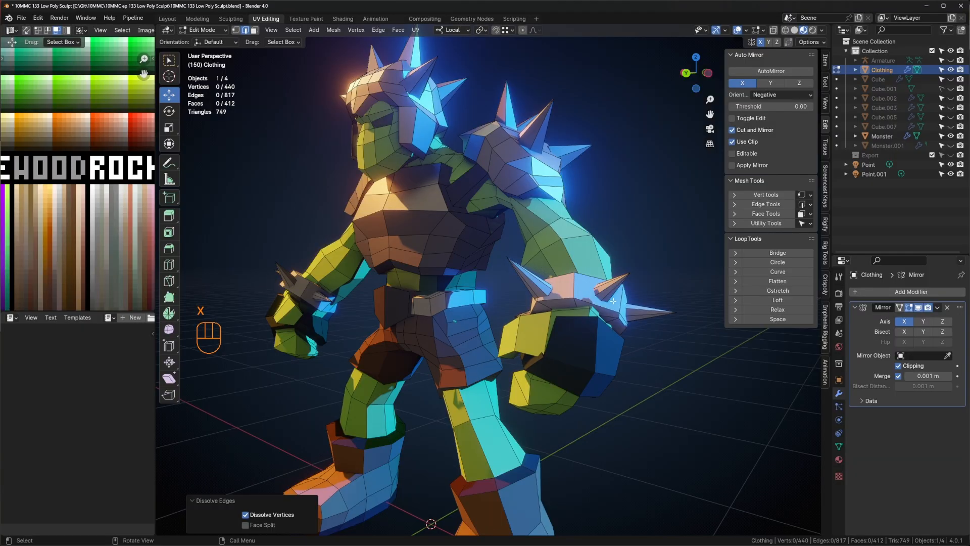
Inspect the low-poly monster's Clothing mesh by toggling between object and edit mode.
key("Tab")
key("Tab")
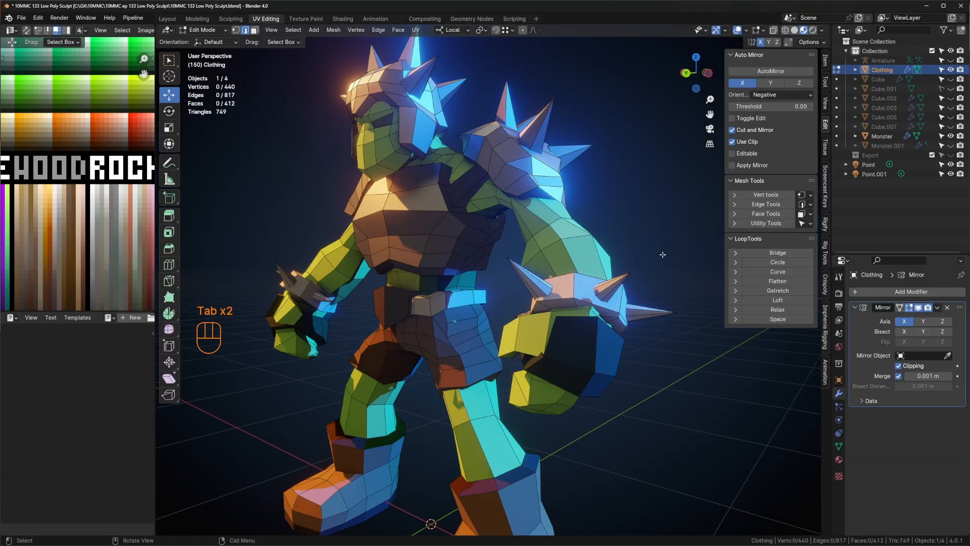
scroll(662, 254, "down", 4)
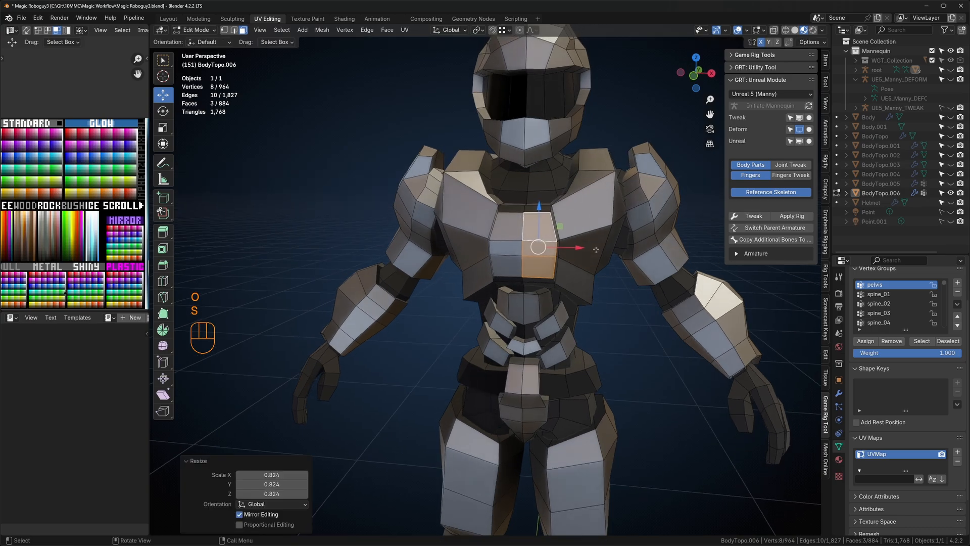
Move the selected chest faces of the robot body about -0.009 m in X, -0.002 m in Y and -0.001 m in Z.
key("g")
left_click(588, 249)
middle_click_drag(586, 249, 533, 248)
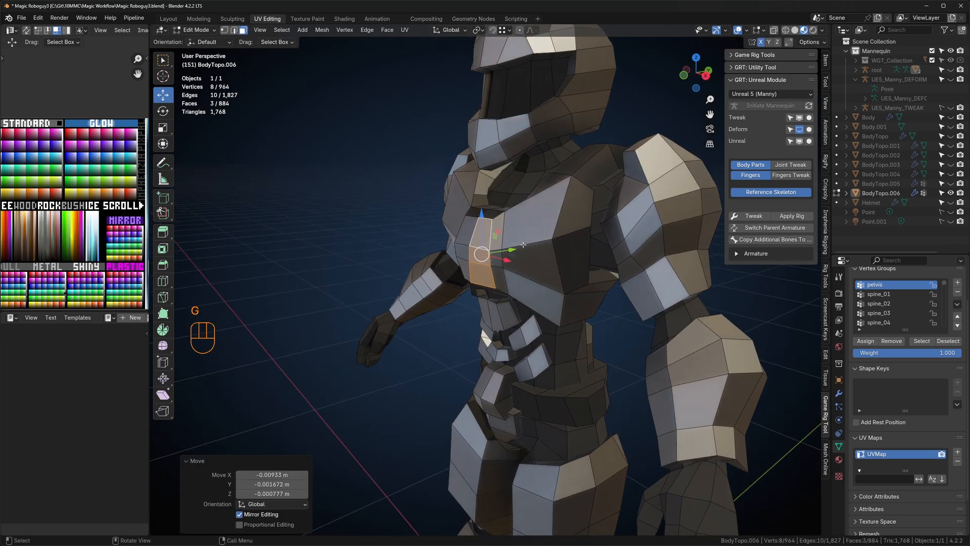
Select an edge on the robot's central chest plate and slide it along the surface.
key("2")
left_click(483, 221)
key("g")
key("g")
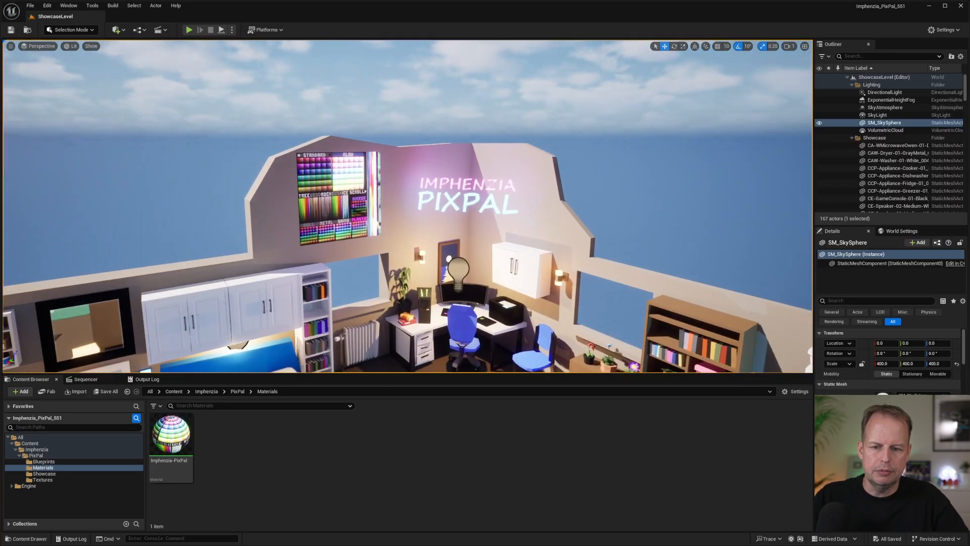
In Unreal Engine, examine the palette board on the wall, from the Standard and Glow colours to the gradients, Mirror, Dull, Metal, Shiny, Plastic and Scroll areas.
right_click_drag(492, 184, 465, 171)
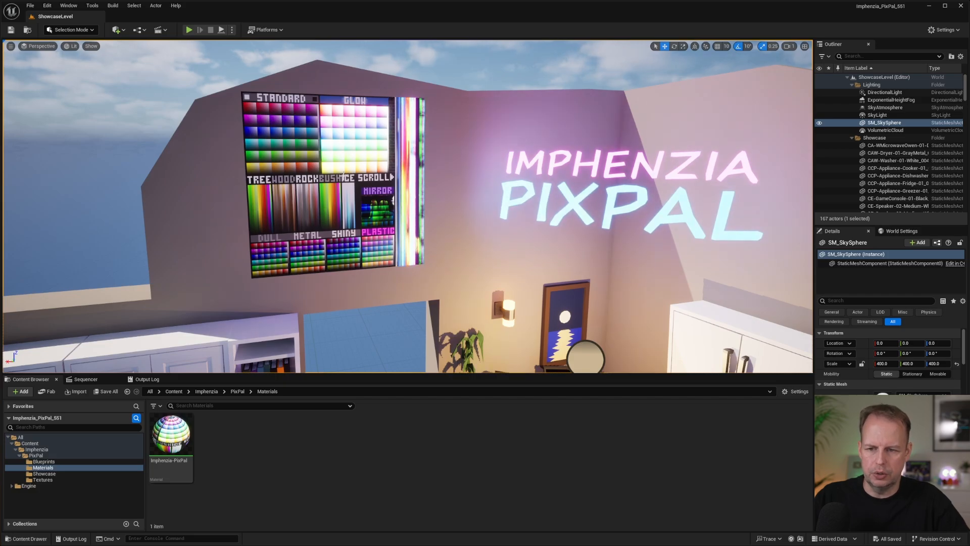
mouse_move(344, 177)
right_mouse_down()
mouse_move(316, 176)
mouse_move(324, 176)
right_mouse_up()
key("w")
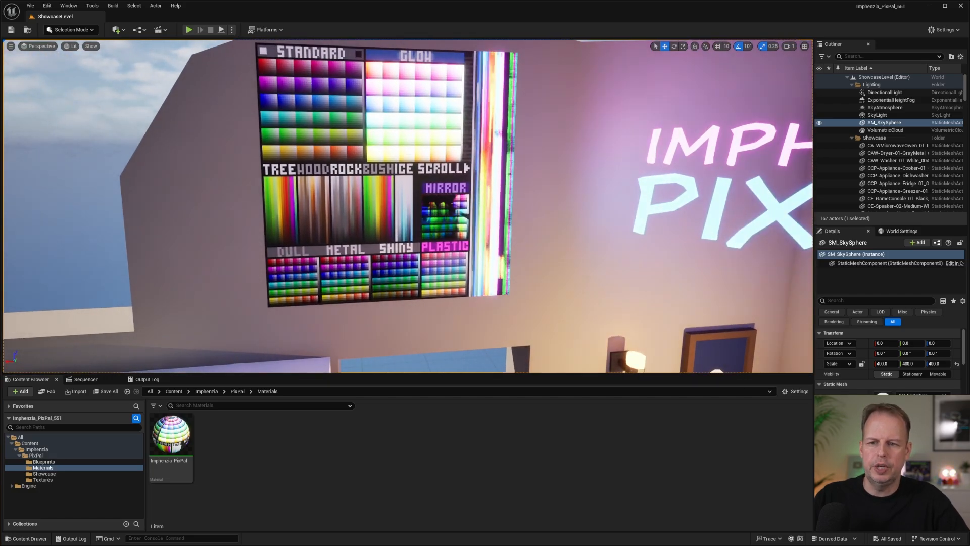
right_click_drag(318, 96, 302, 64)
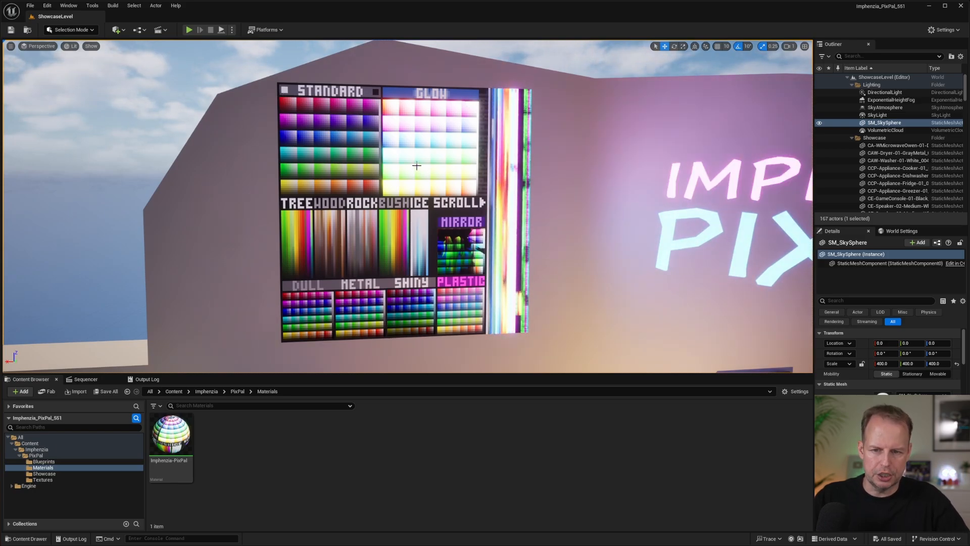
right_click_drag(416, 166, 369, 165)
key("s")
key("w")
key("w")
key("s")
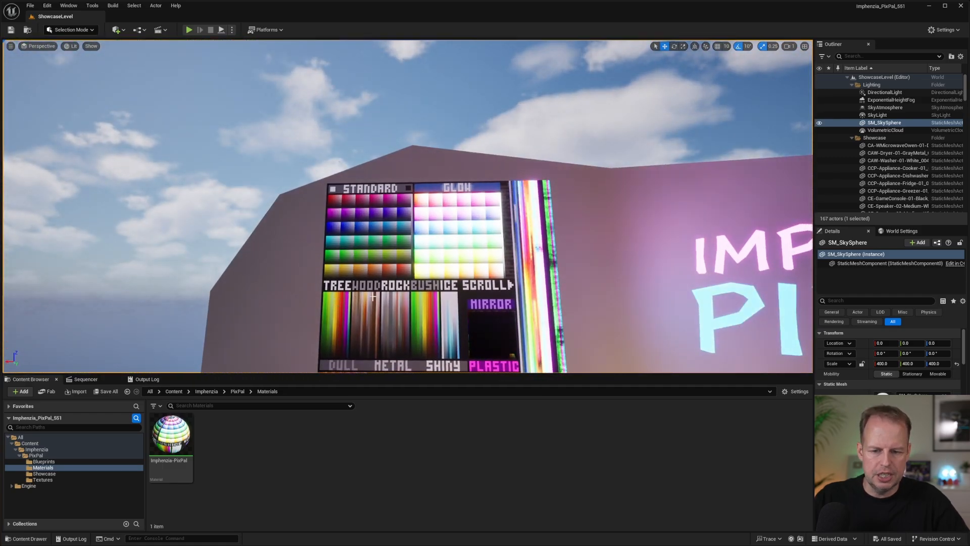
right_click_drag(372, 297, 364, 315)
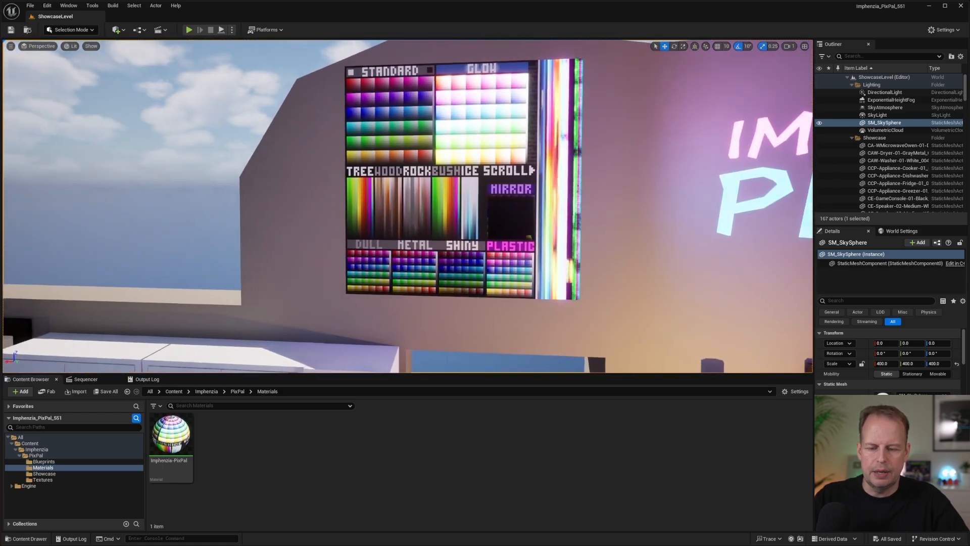
right_click_drag(342, 146, 345, 183)
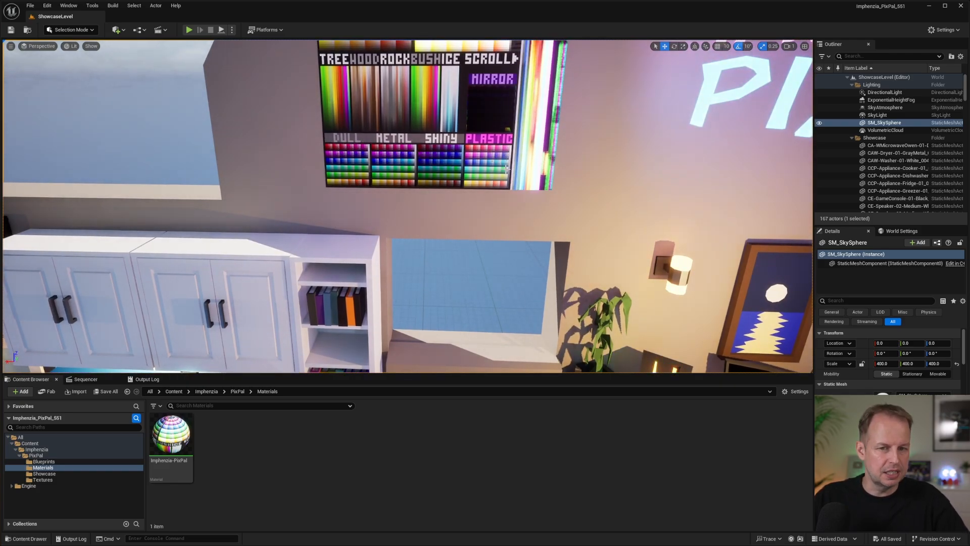
right_click_drag(500, 102, 499, 102)
right_click_drag(462, 132, 535, 222)
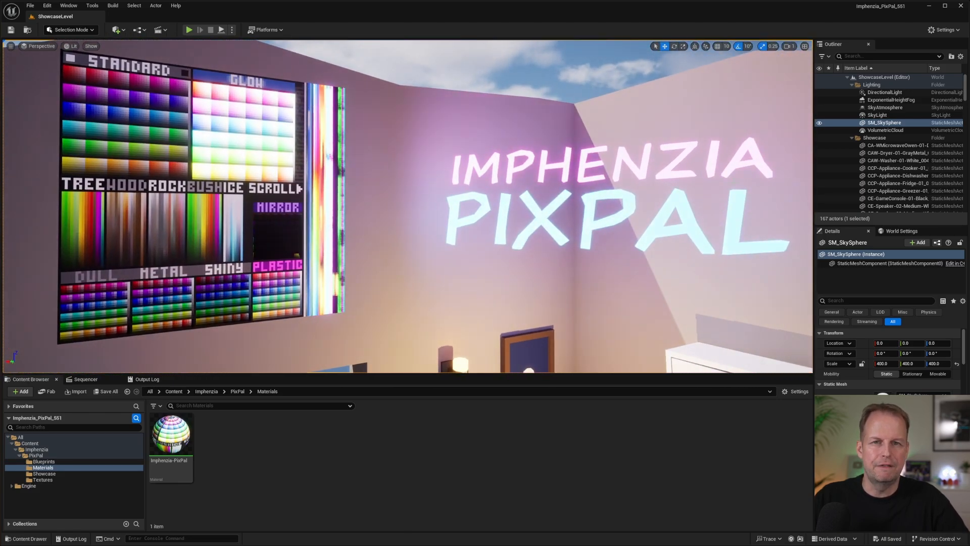
Examine how the palette looks on showcase objects, including the desk computer's glowing lights, the metallic toaster and the wall mirror.
right_click_drag(408, 206, 586, 219)
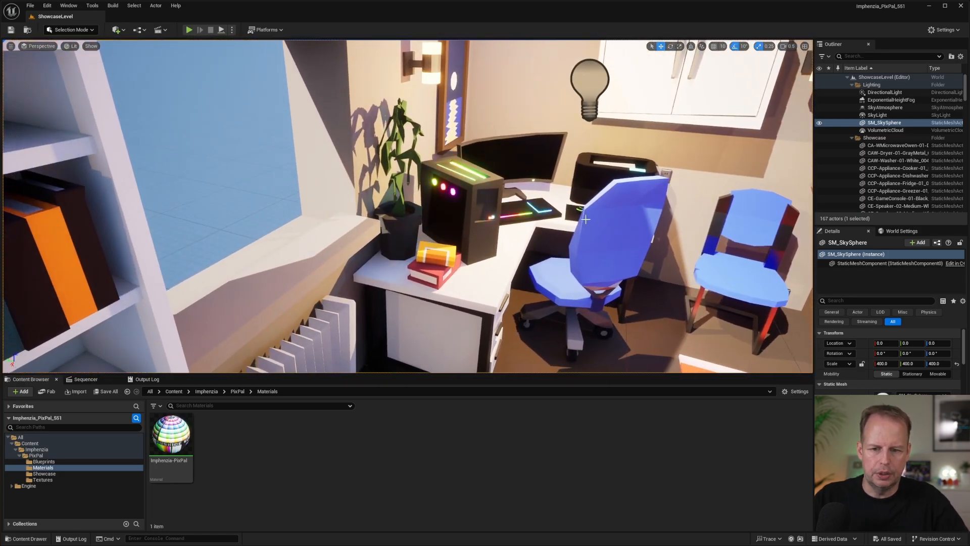
right_click_drag(514, 206, 581, 172)
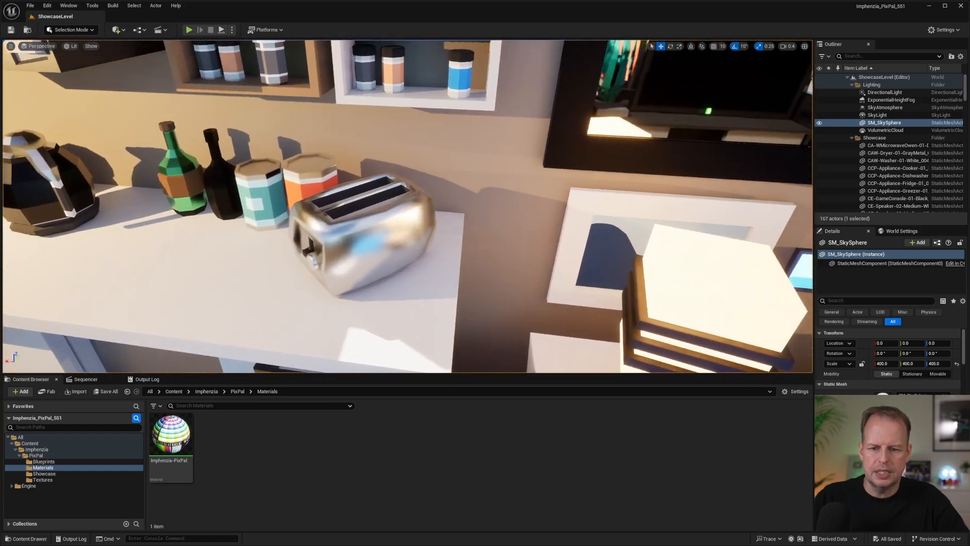
right_click_drag(486, 171, 531, 127)
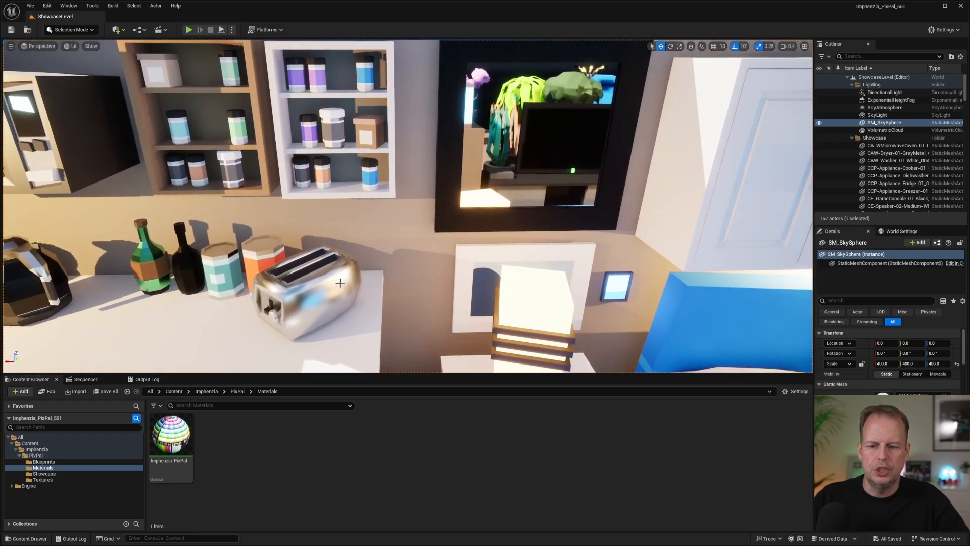
right_click_drag(328, 287, 451, 235)
right_click_drag(377, 245, 379, 202)
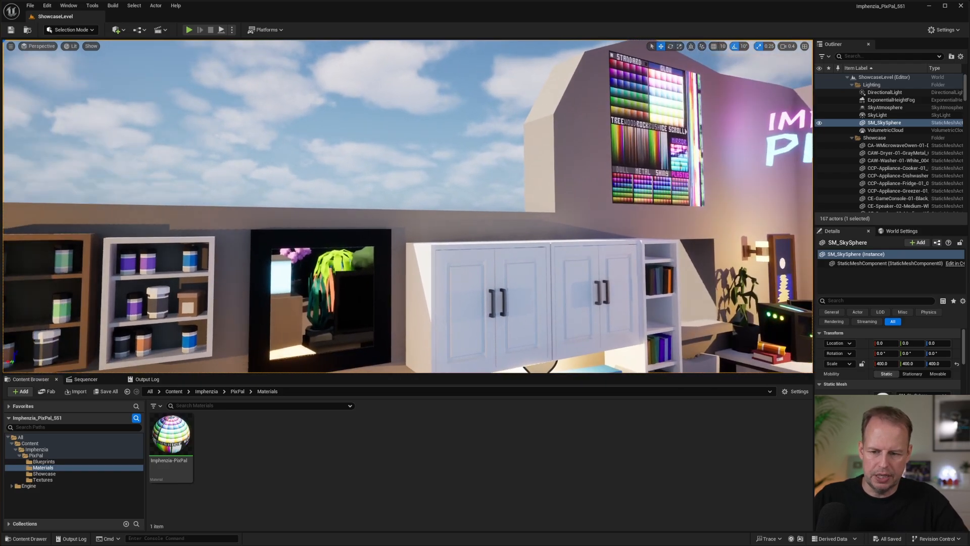
right_click_drag(379, 222, 467, 234)
key("s")
key("w")
key("d")
key("a")
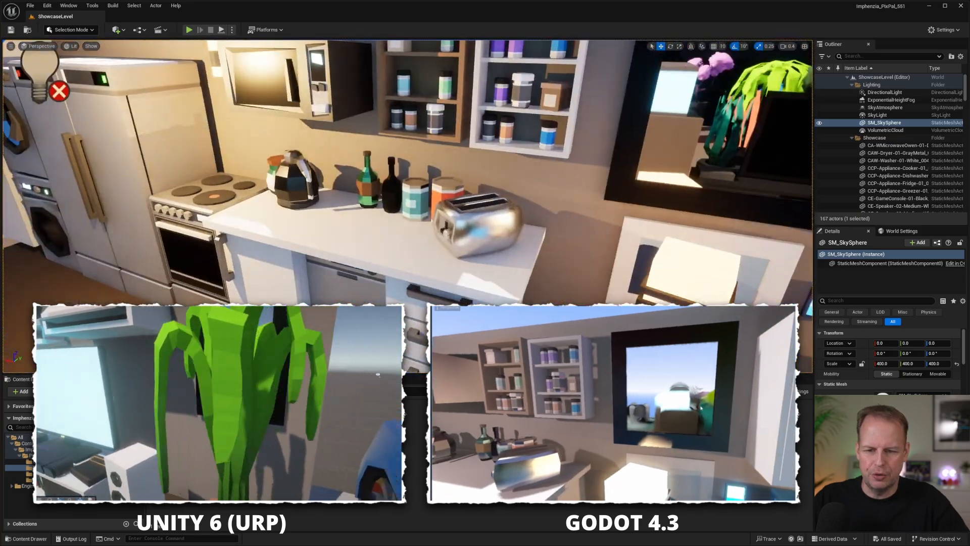
key("w")
right_click_drag(467, 234, 602, 225)
key("s")
key("w")
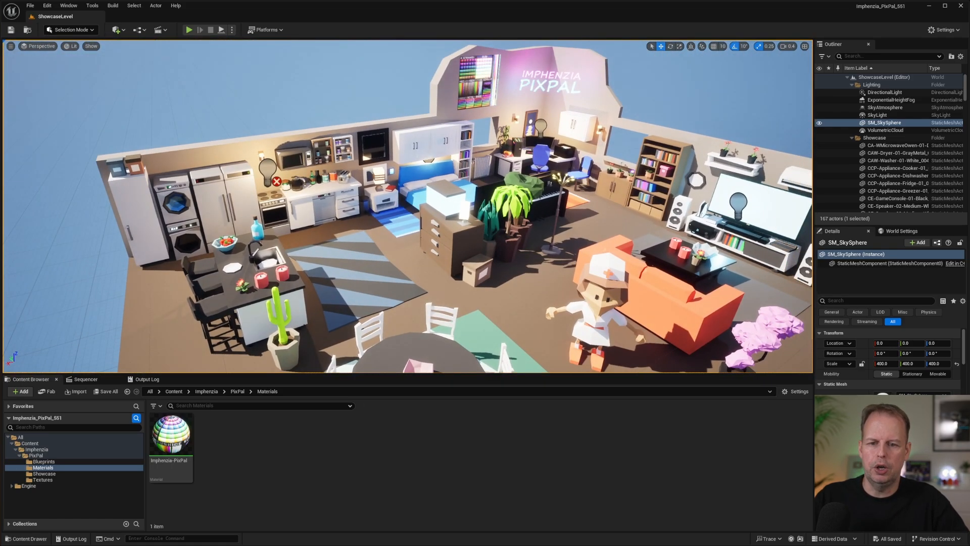
right_click_drag(530, 225, 554, 225)
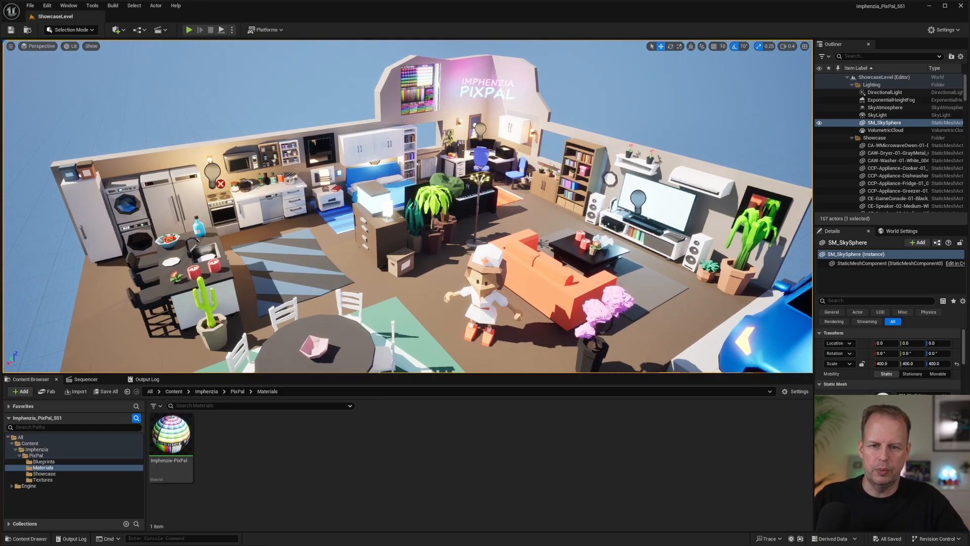
mouse_move(529, 177)
right_mouse_down()
mouse_move(529, 167)
mouse_move(523, 176)
right_mouse_up()
right_click_drag(399, 224, 325, 215)
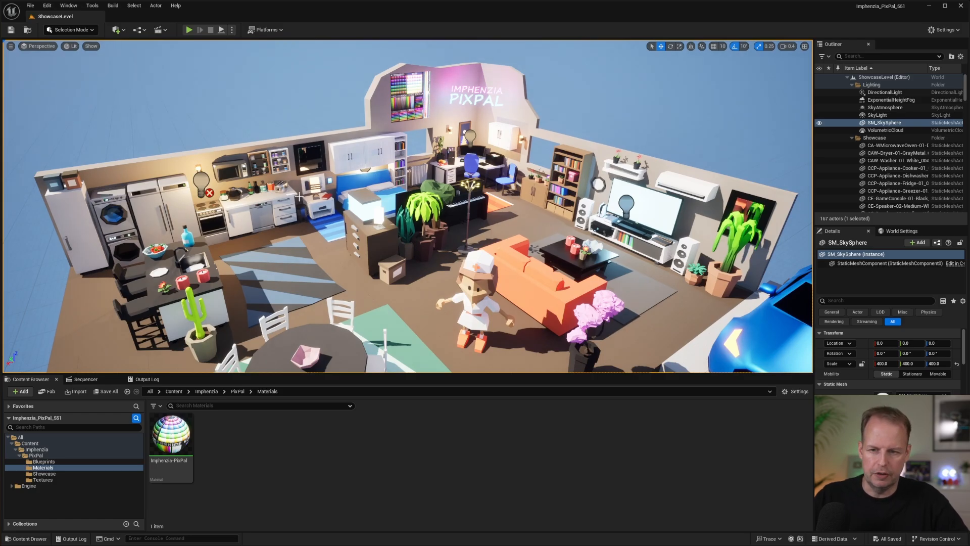
Try raising the point light above the corner desk in the showcase room, and undo the move.
right_click_drag(408, 207, 435, 186)
key("s")
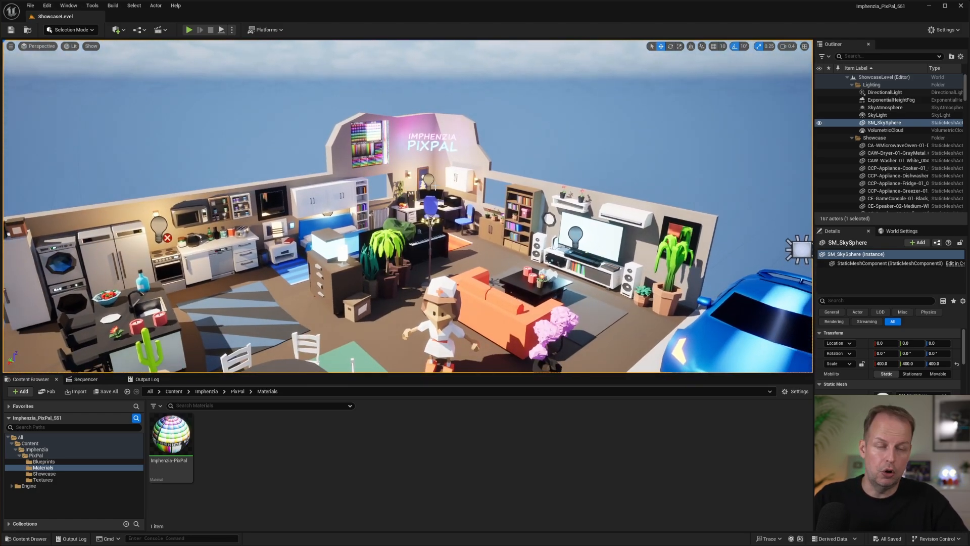
left_click(428, 179)
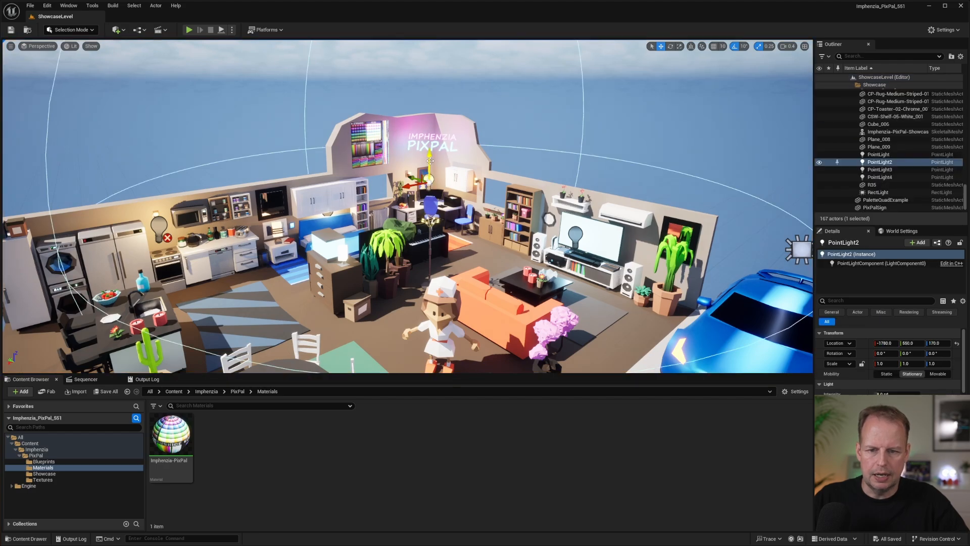
left_click_drag(430, 161, 430, 124)
key("ctrl+z")
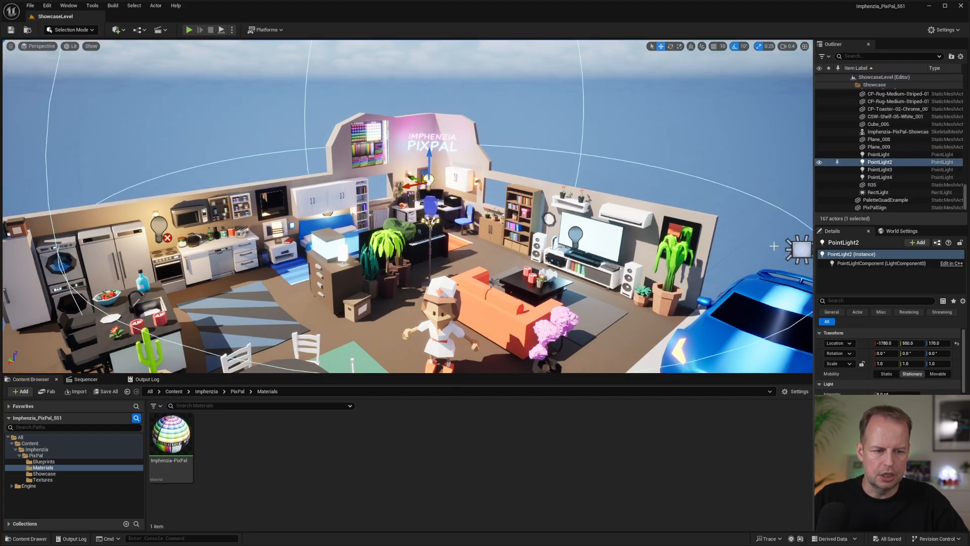
Try shifting the rect light above the blue car sideways, and undo the move.
right_click_drag(774, 246, 807, 262)
left_click(615, 158)
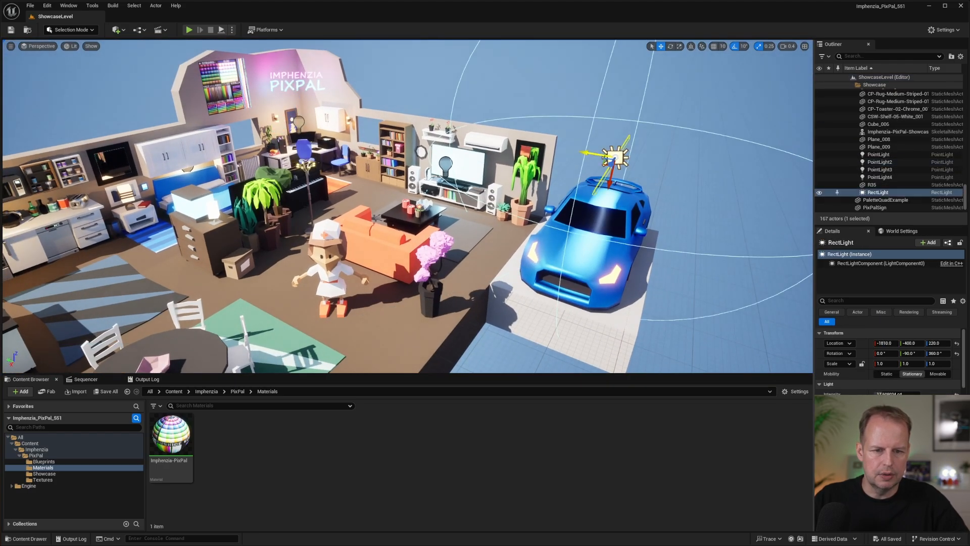
left_click_drag(589, 153, 565, 152)
key("ctrl+z")
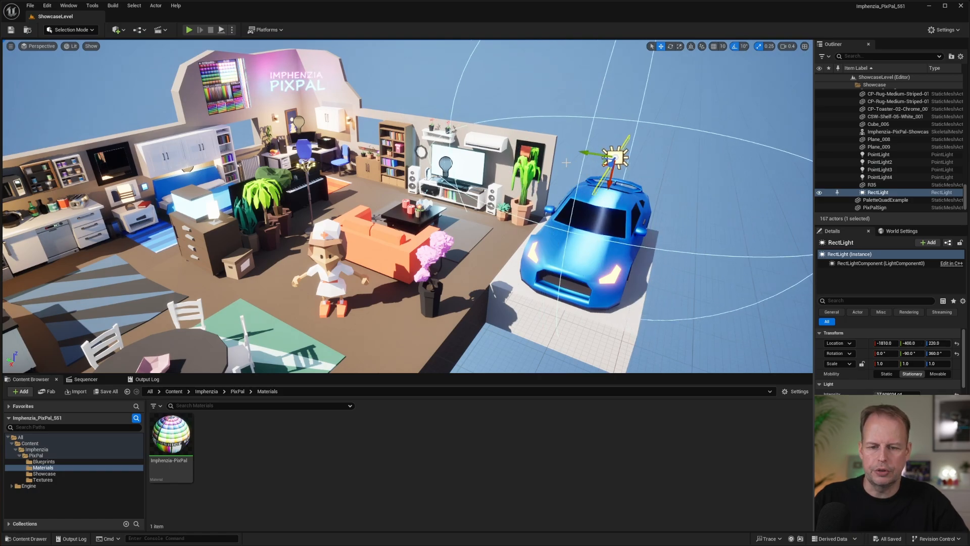
Play the level in the editor, fly through the showcase room to view its furnishings, palette board and PixPal sign, and stop playing.
right_click_drag(566, 162, 608, 212)
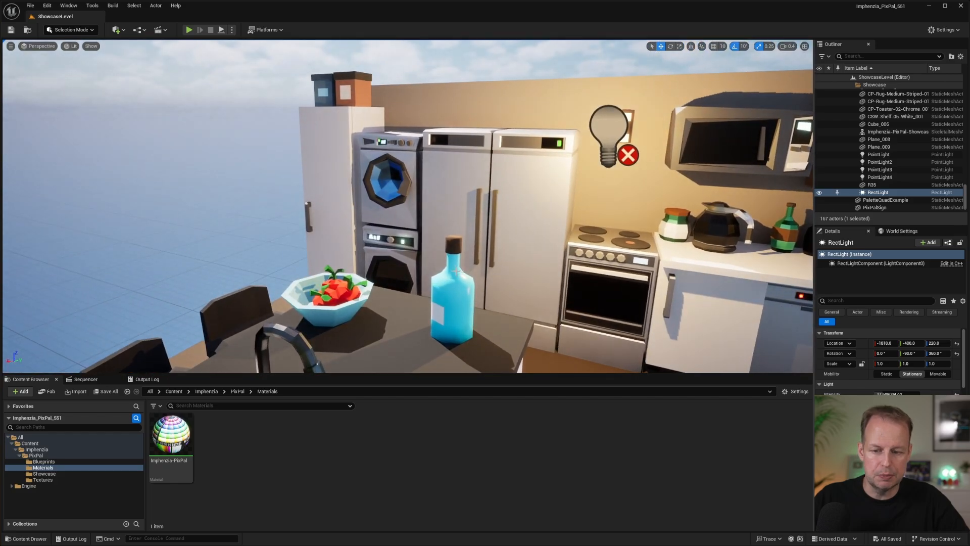
right_click_drag(438, 253, 546, 253)
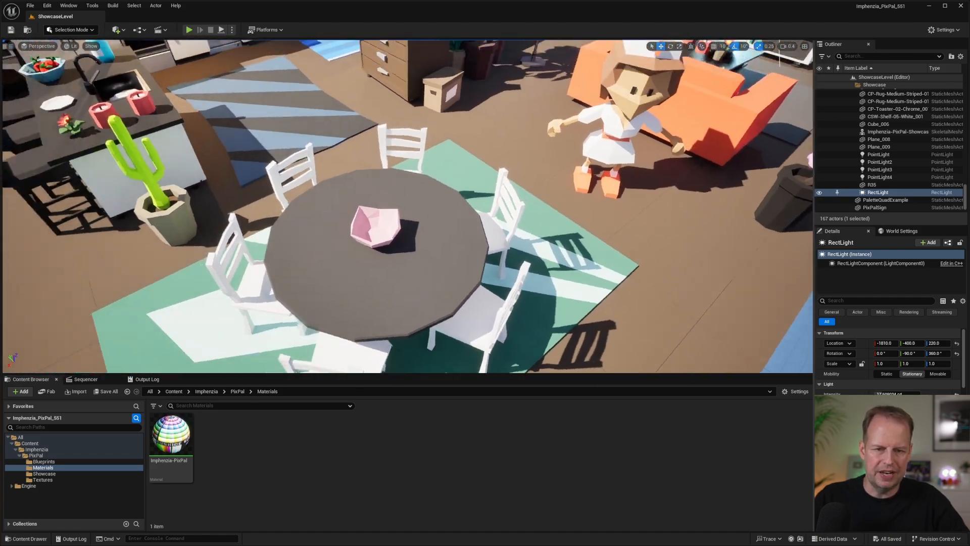
key("s")
key("alt+p")
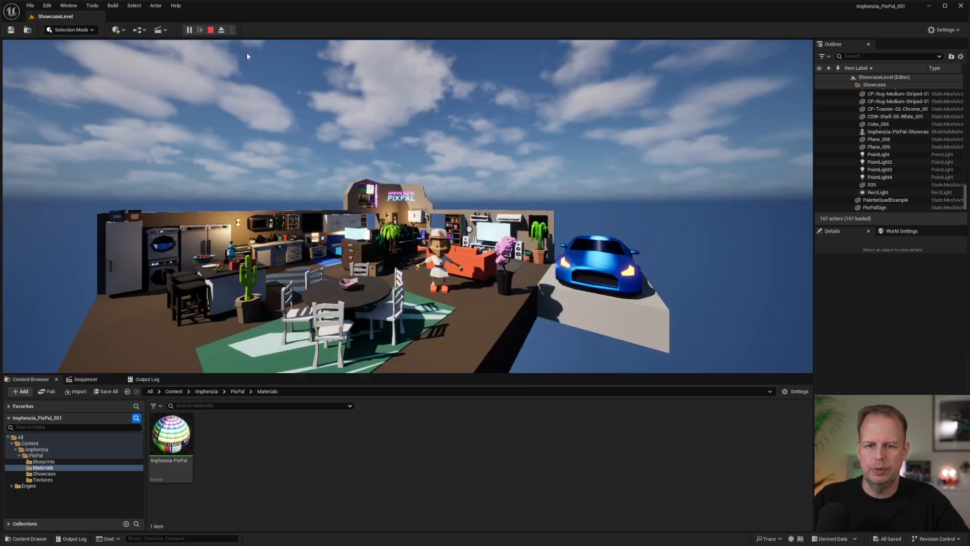
left_click(528, 217)
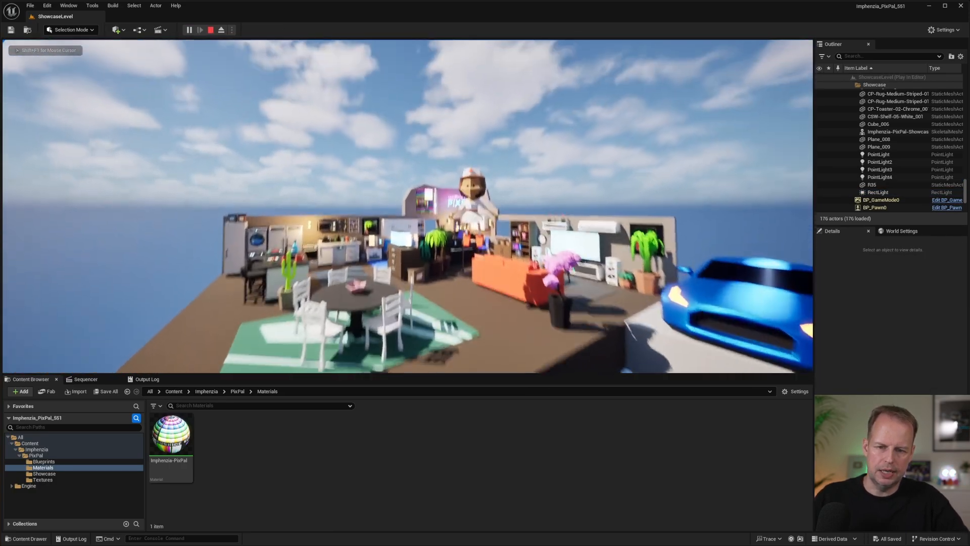
key("w")
key("s")
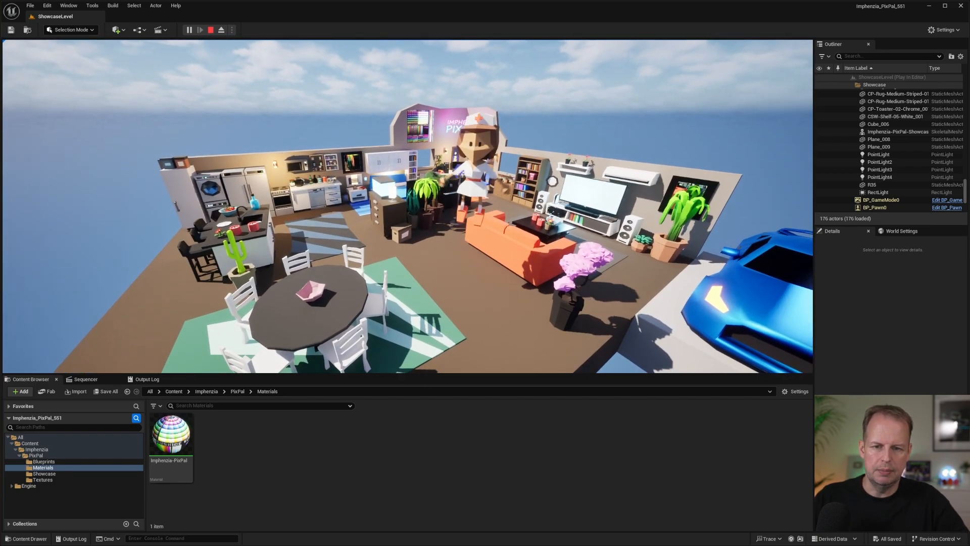
key("w")
key("w")
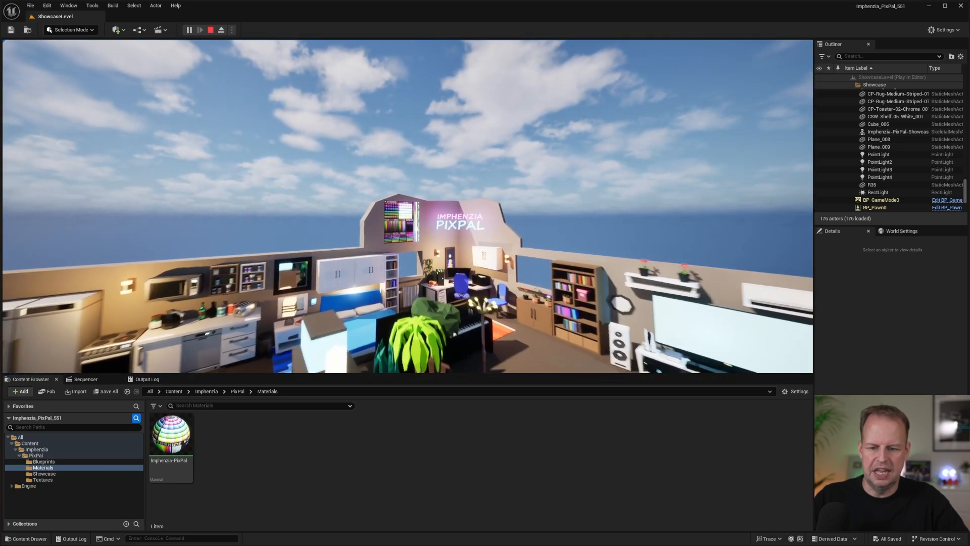
key("s")
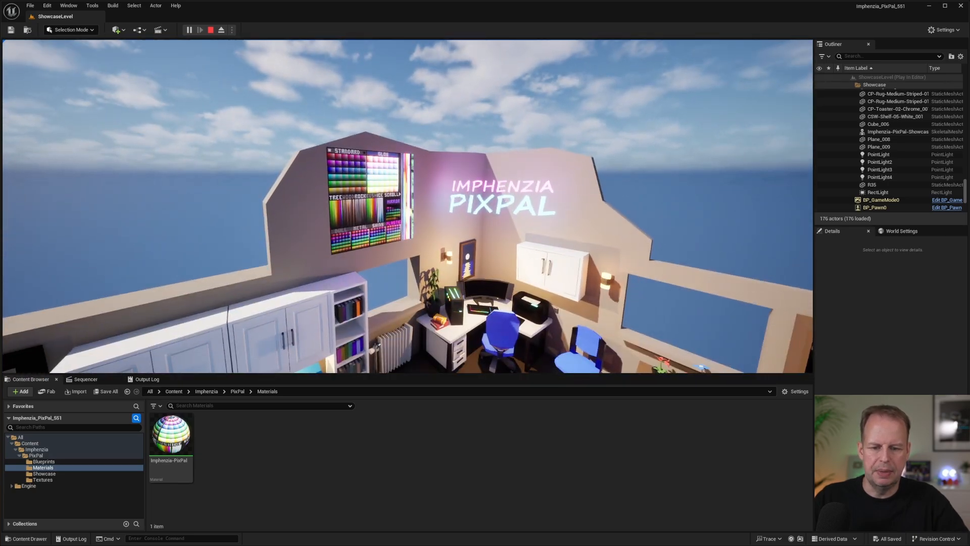
key("Escape")
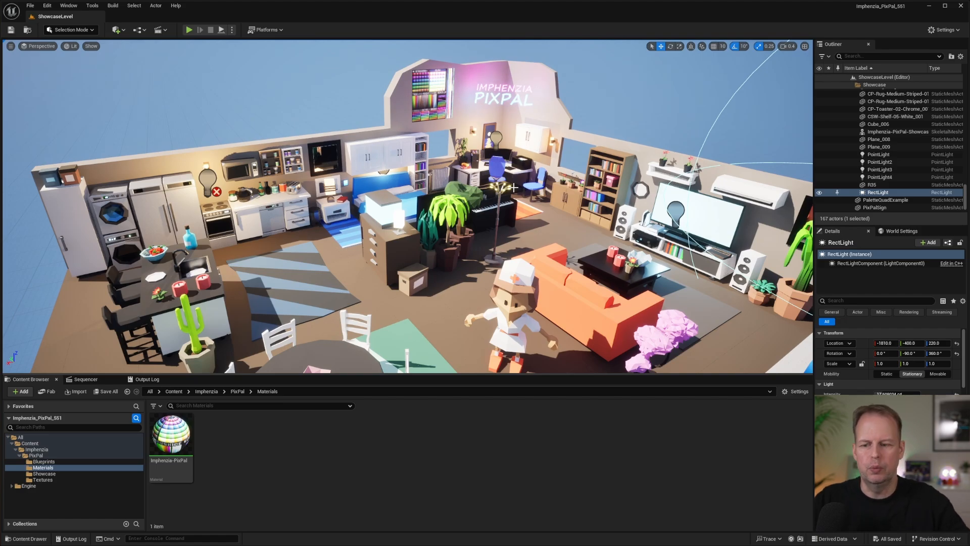
Open the ImphenziaPixPal_BaseColor texture from the PixPal Textures folder and enlarge its preview.
left_click(51, 479)
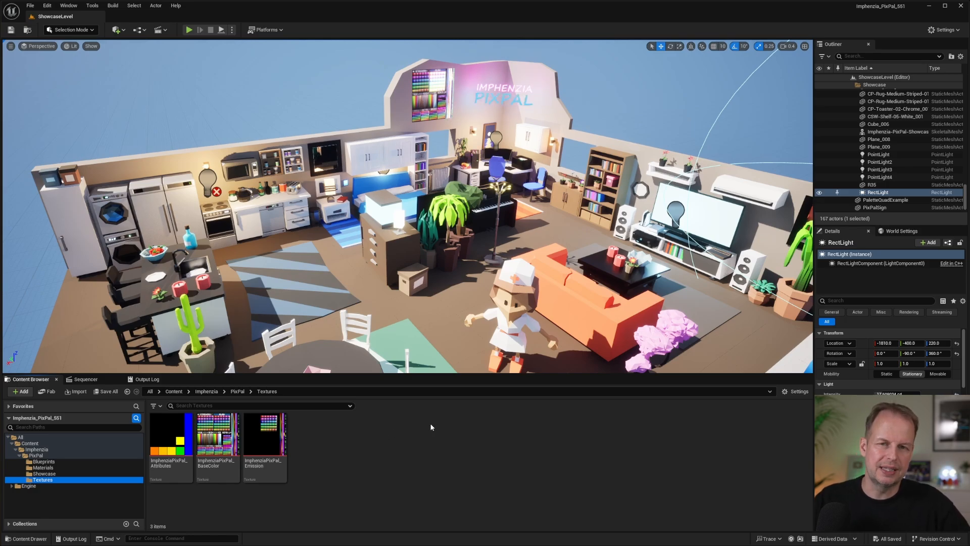
double_click(206, 438)
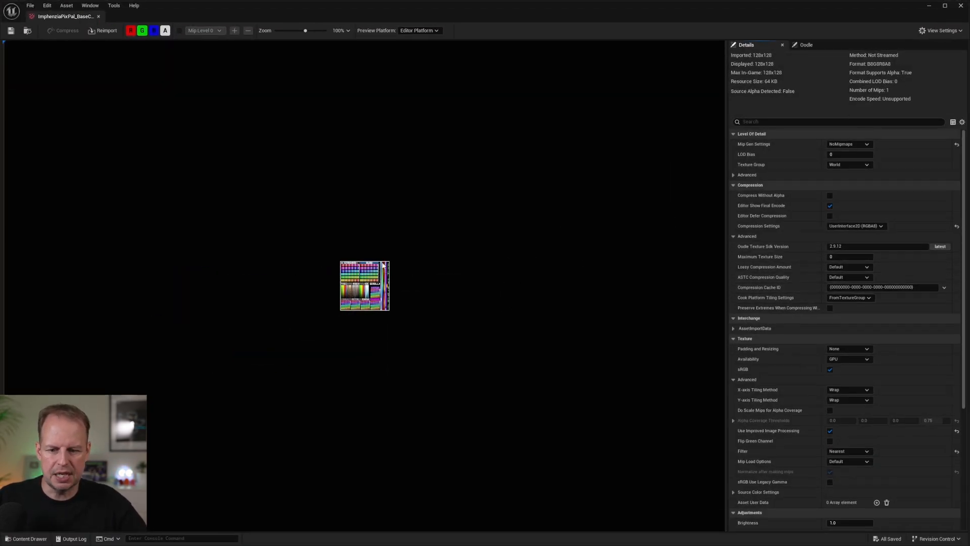
scroll(384, 303, "up", 3)
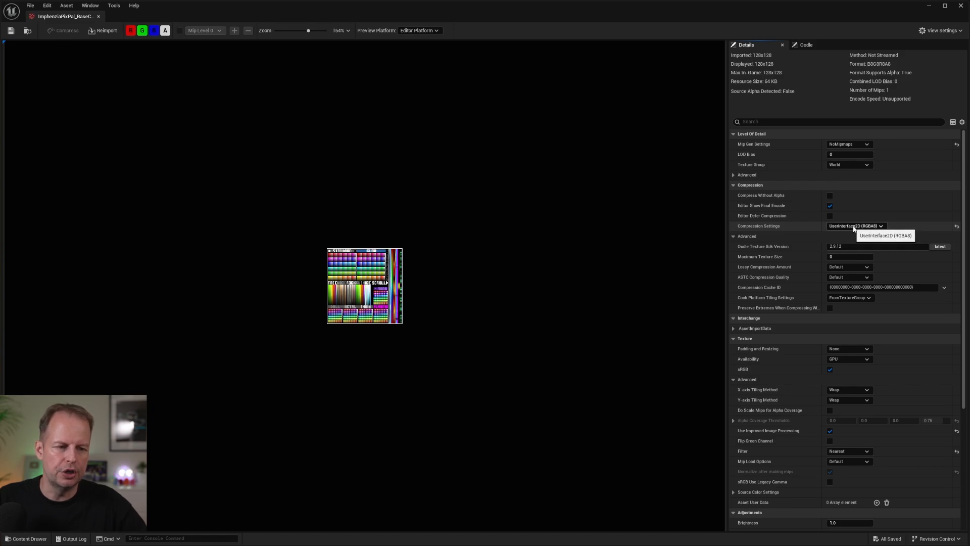
Set the base color texture's Compression Settings to Default (BC1 or BC3 with A), save the texture and close it.
left_click(875, 227)
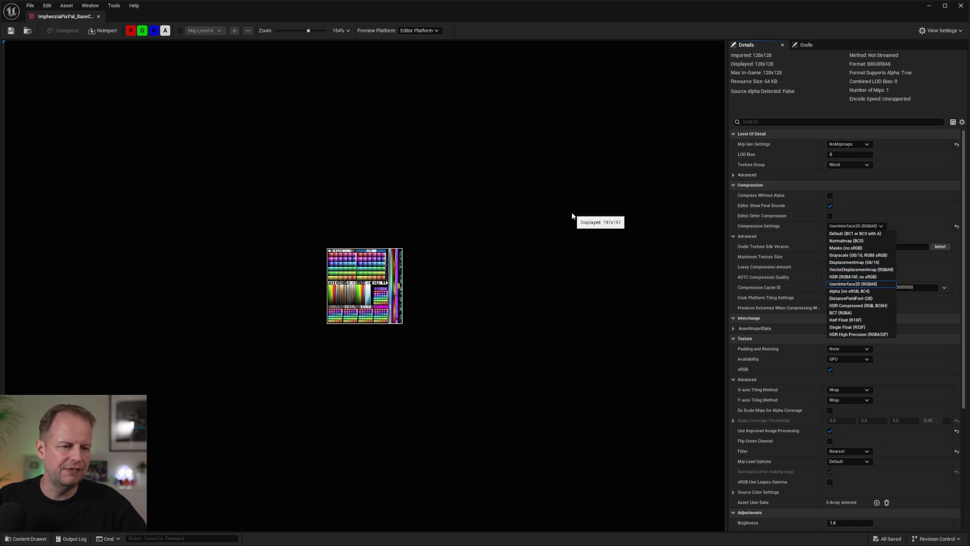
left_click(857, 233)
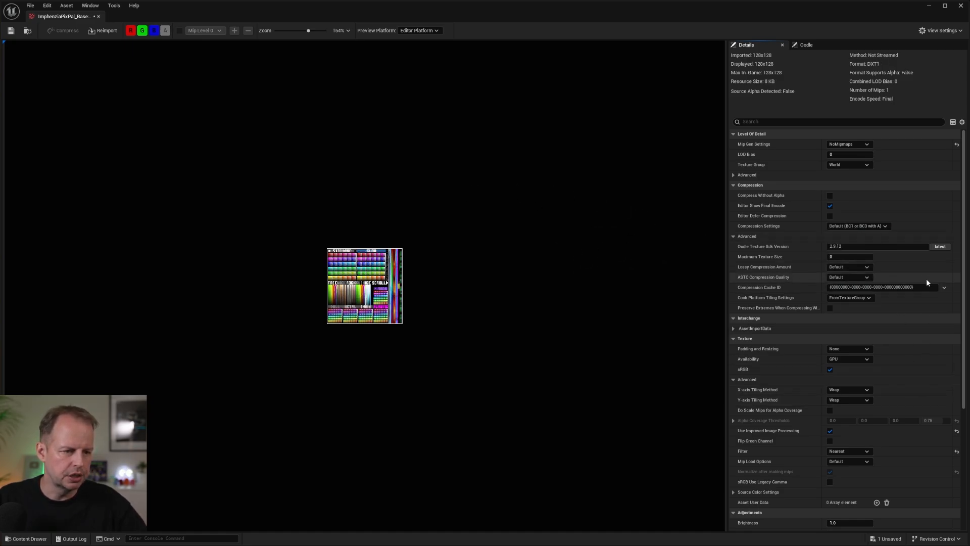
scroll(930, 329, "down", 3)
scroll(933, 378, "up", 3)
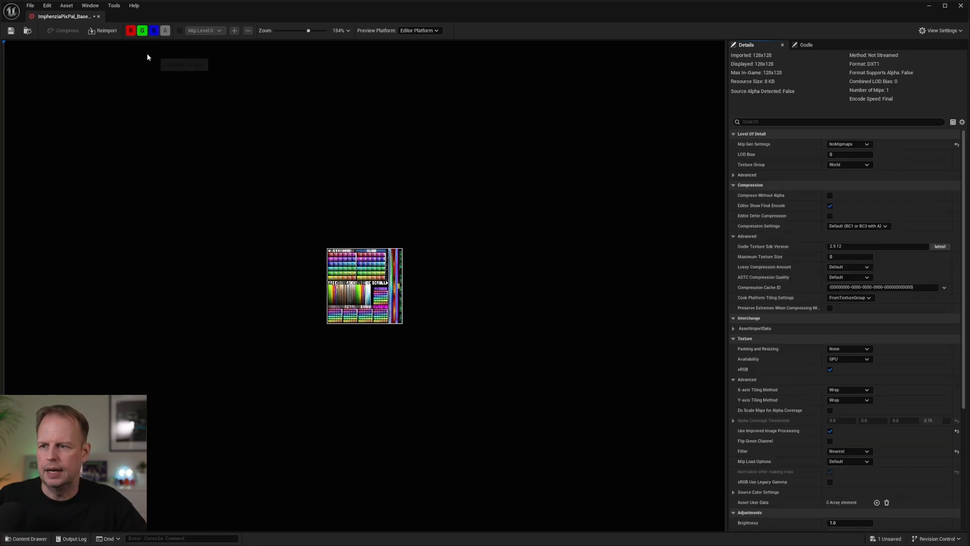
left_click(5, 31)
left_click(99, 17)
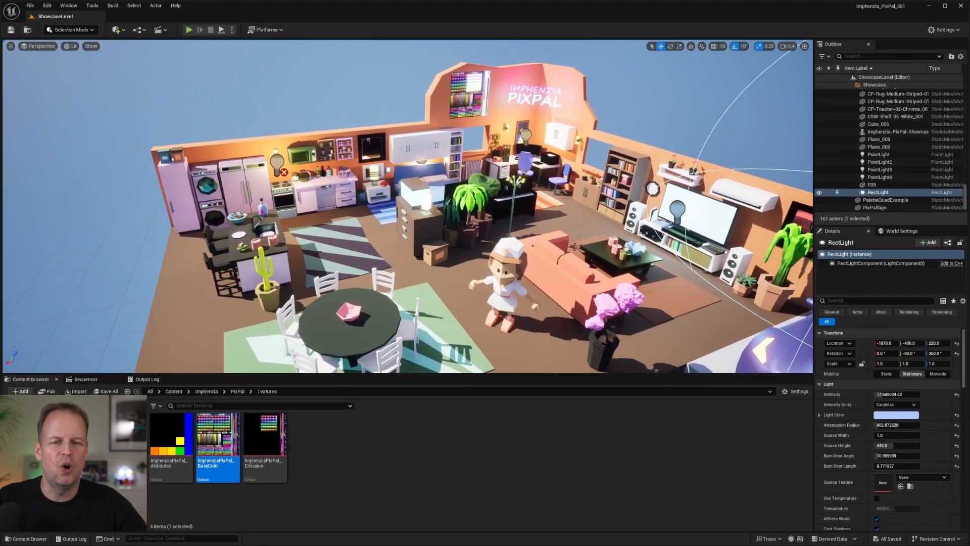
Examine the colours of the showcase room and the car under the Default texture compression.
right_click_drag(559, 205, 574, 209)
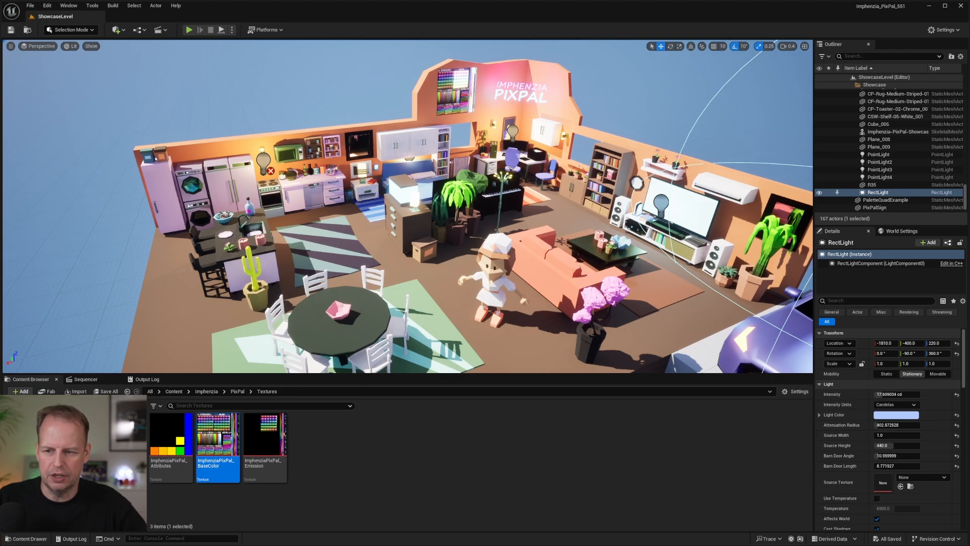
right_click_drag(592, 211, 626, 222)
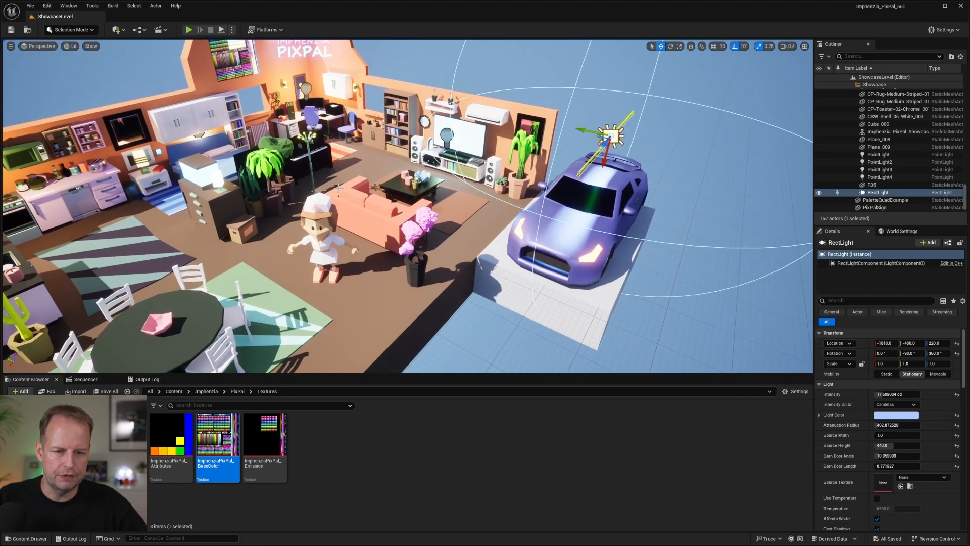
right_click_drag(626, 167, 589, 165)
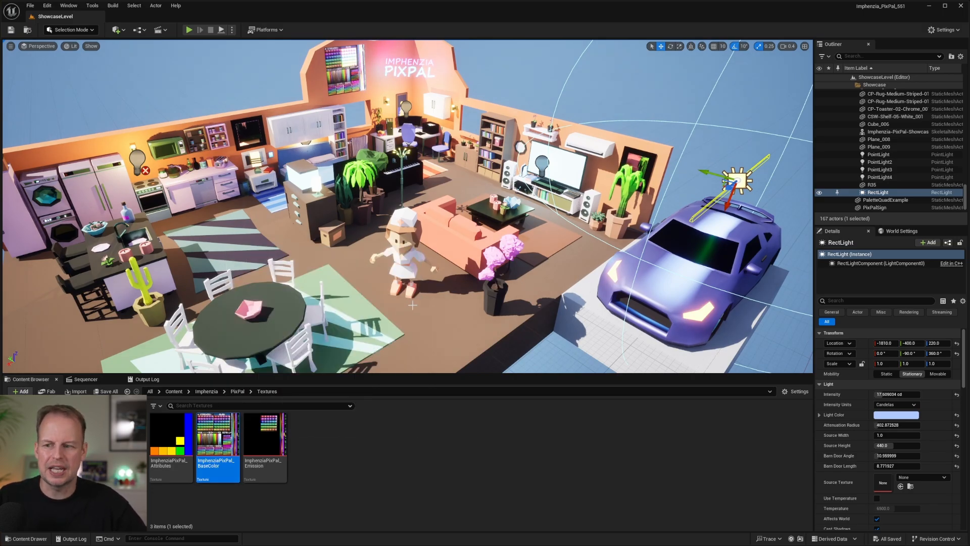
Reopen the base color texture, set its Compression Settings back to UserInterface2D (RGBA8) and save it.
double_click(220, 428)
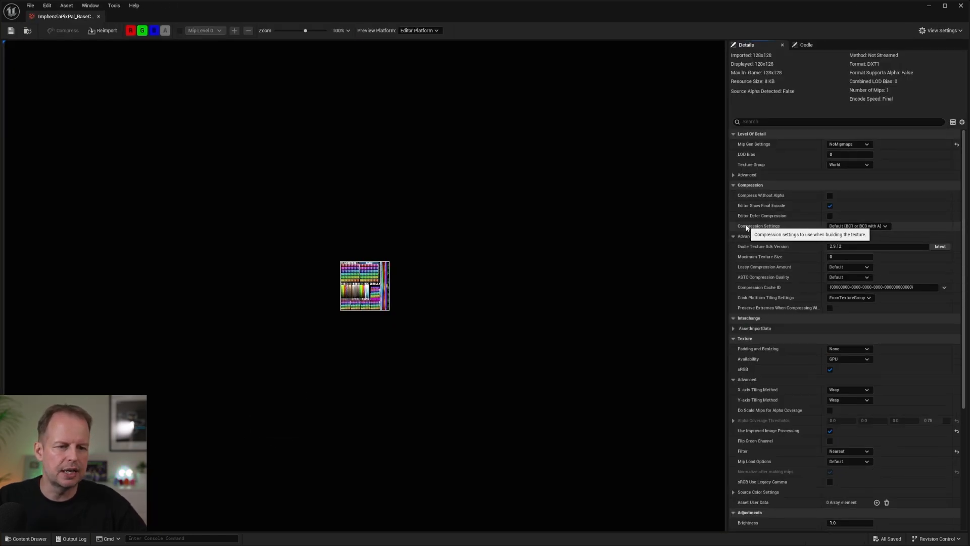
left_click(838, 226)
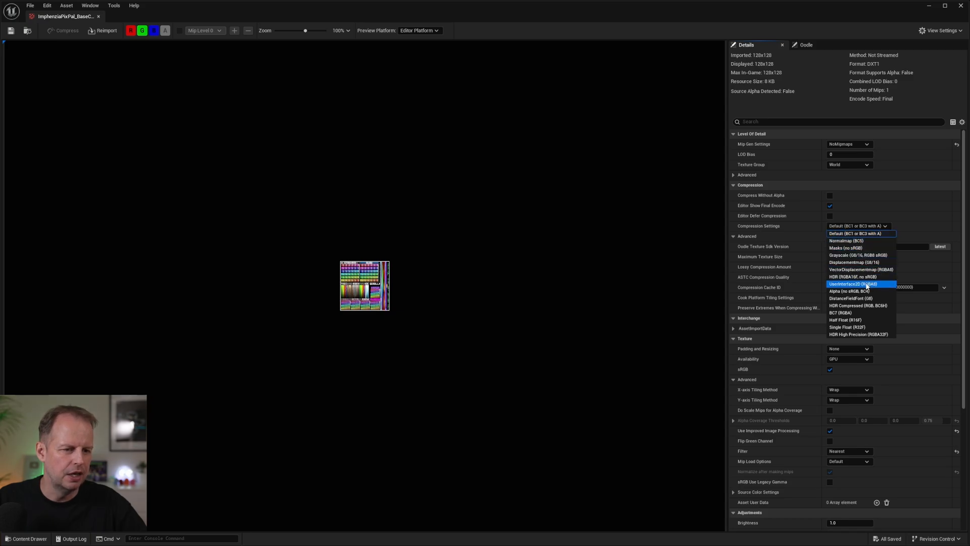
left_click(853, 284)
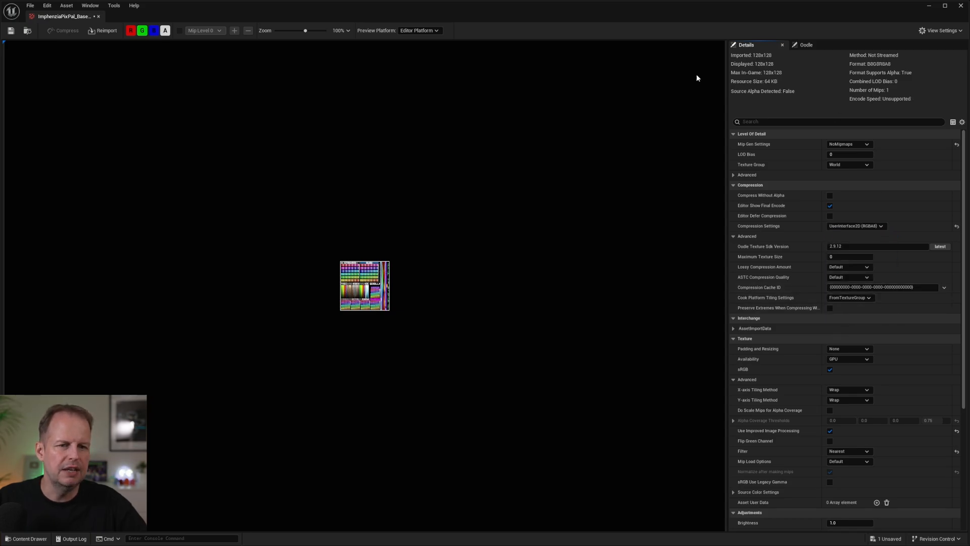
left_click(11, 30)
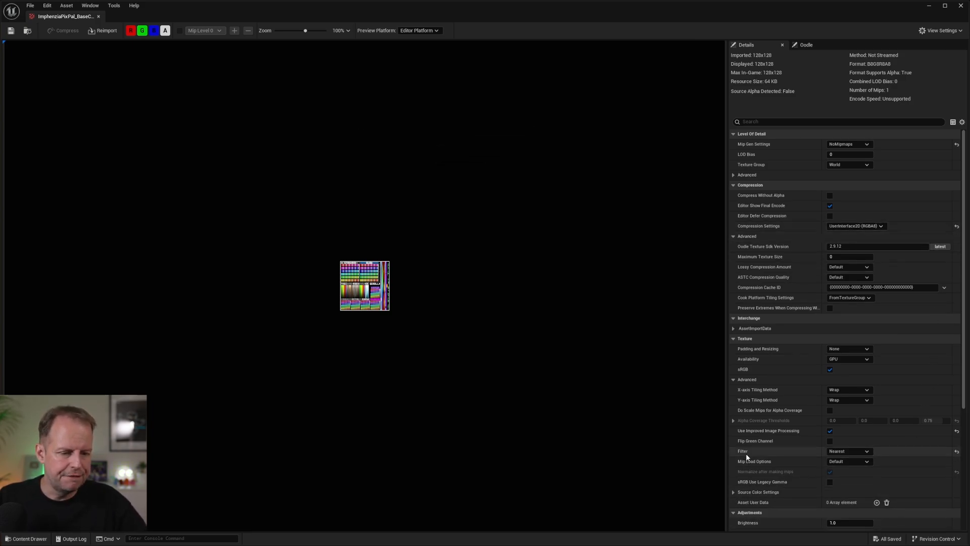
Set the base color texture's Filter to Bi-linear, save the texture and close it.
left_click(858, 451)
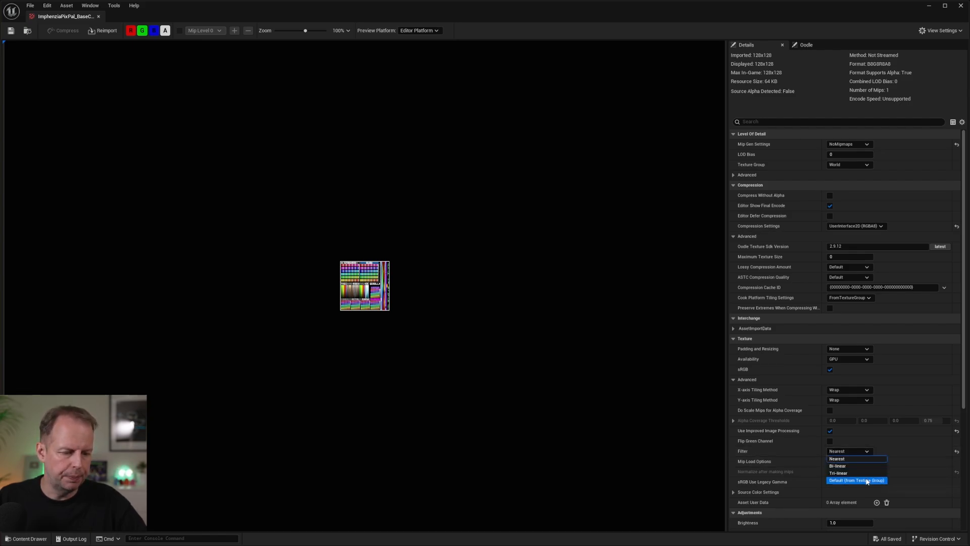
left_click(848, 460)
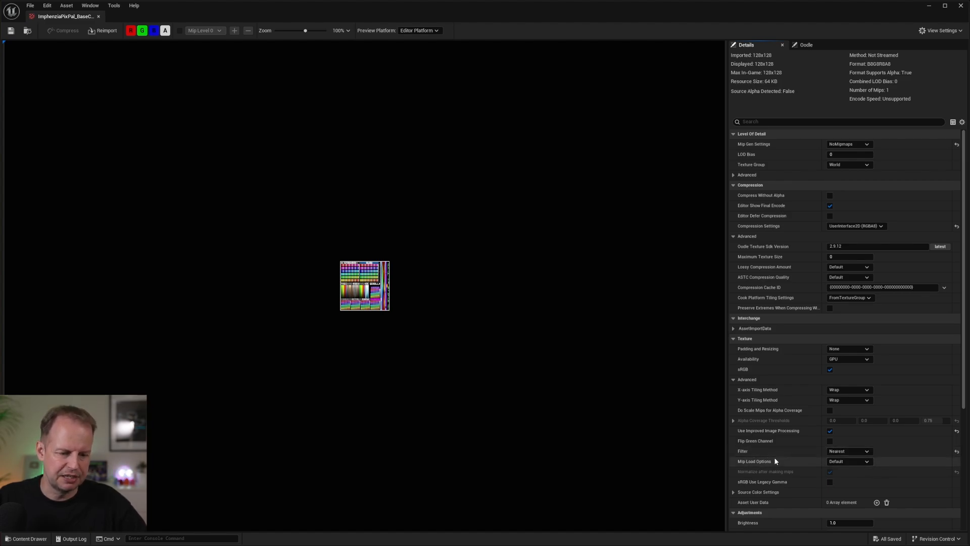
left_click(856, 451)
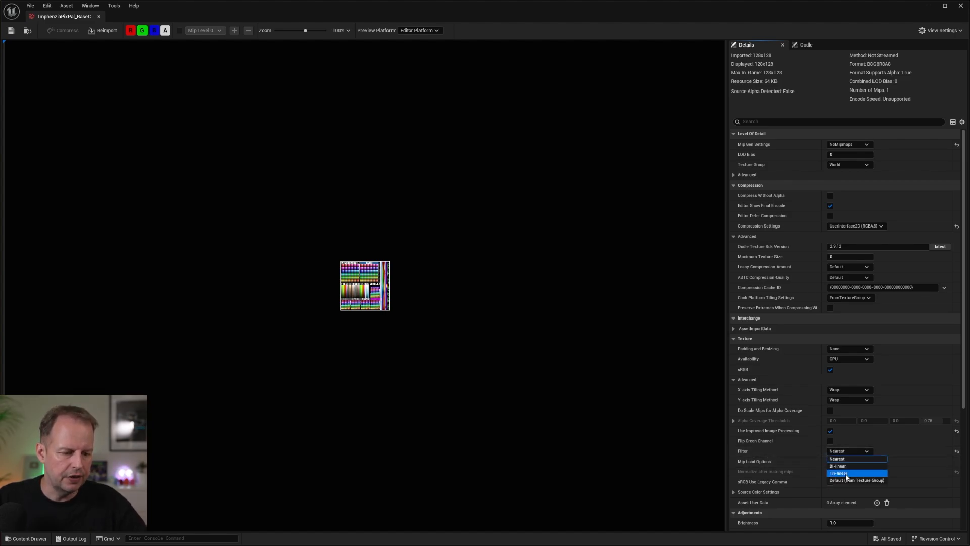
left_click(766, 452)
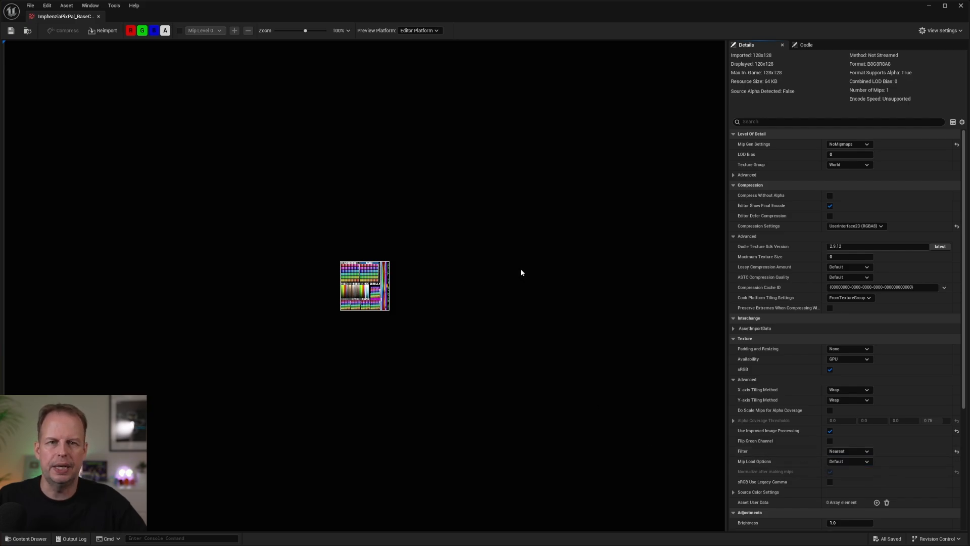
left_click(856, 452)
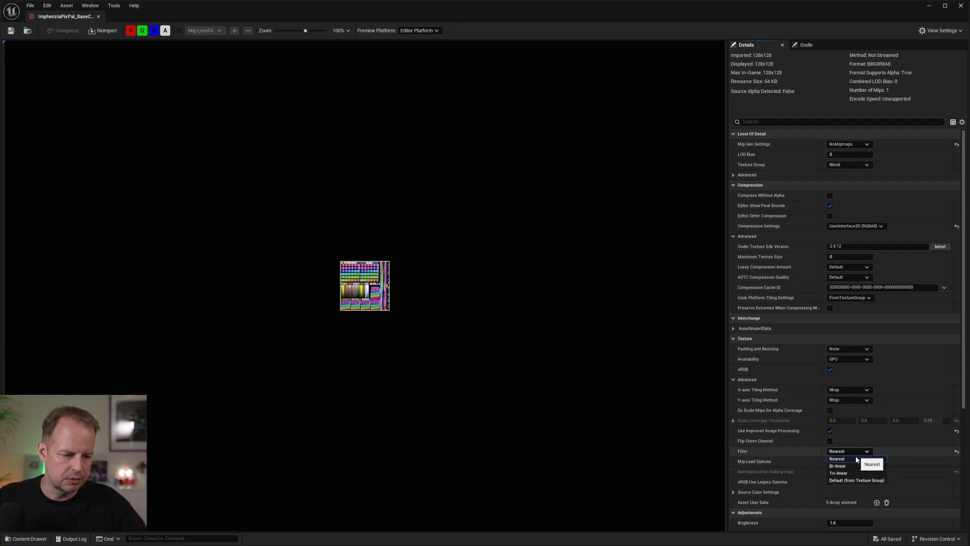
left_click(843, 465)
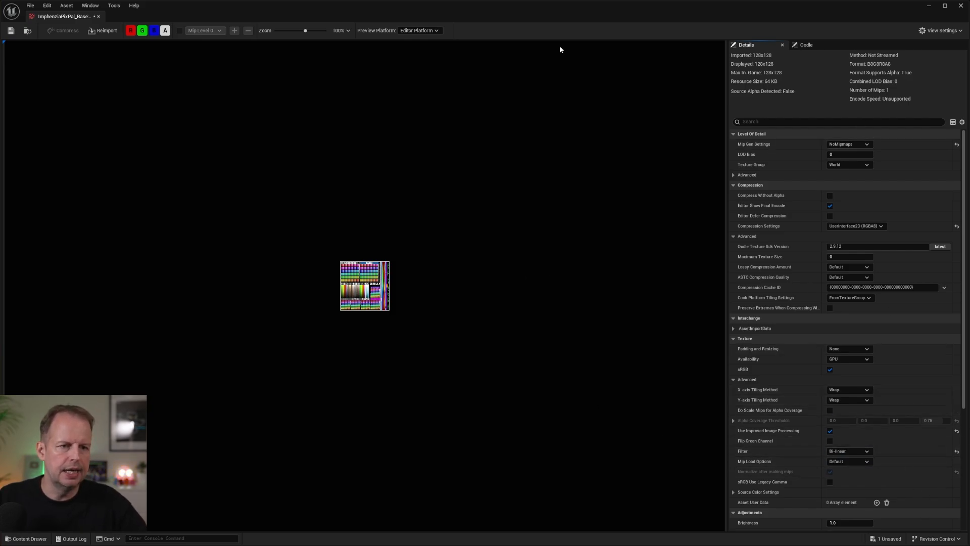
left_click(11, 31)
left_click(99, 16)
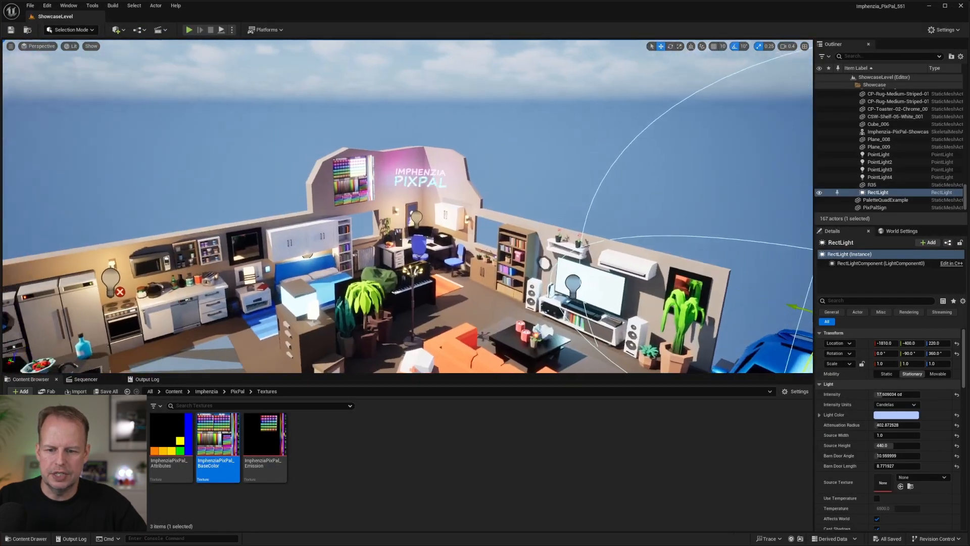
Examine the palette board on the wall up close to judge the Bi-linear filtering across its colour cells and labels.
key("w")
right_click_drag(408, 206, 356, 200)
scroll(390, 203, "up", 3)
key("w")
right_click_drag(297, 183, 323, 152)
key("s")
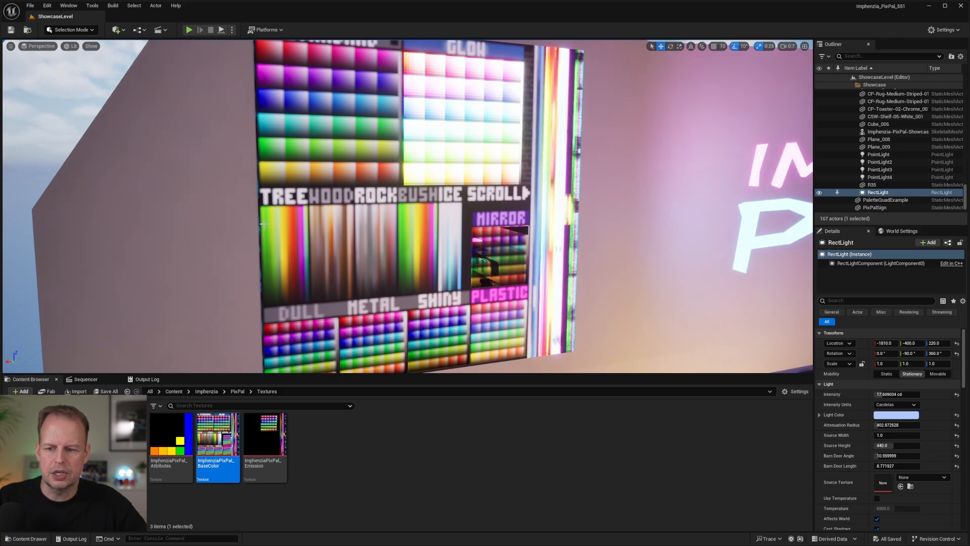
Reopen the base color texture, set its Filter back to Nearest and save it.
key("s")
right_click_drag(261, 224, 338, 262)
key("w")
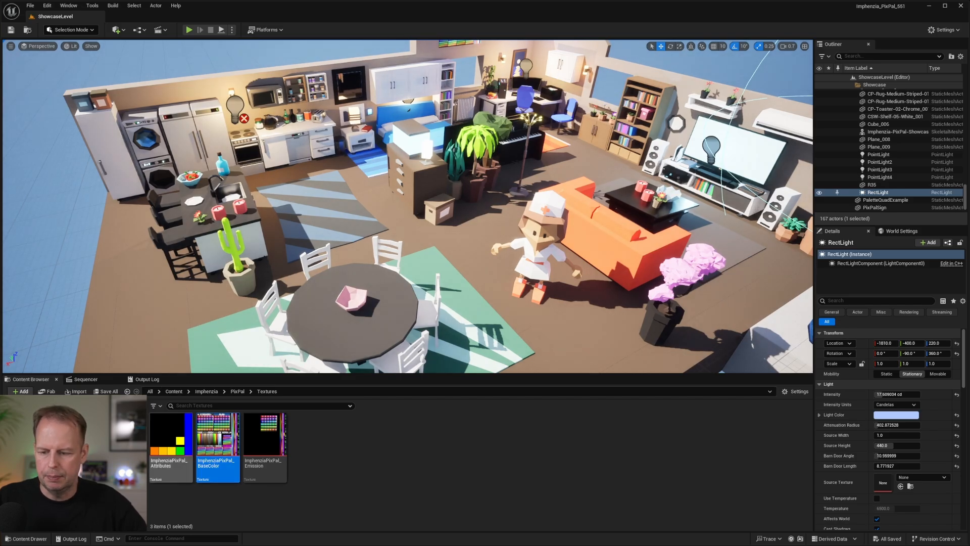
double_click(231, 431)
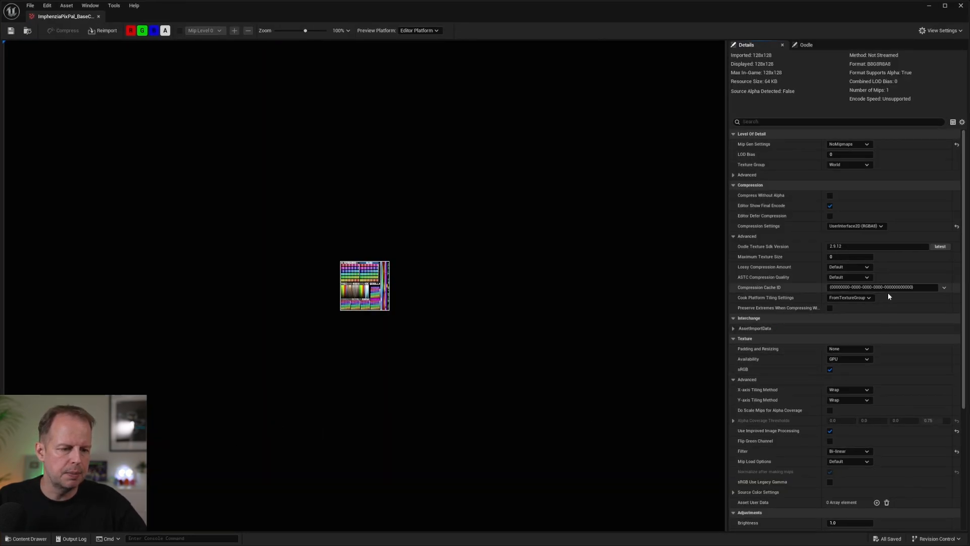
scroll(880, 344, "down", 3)
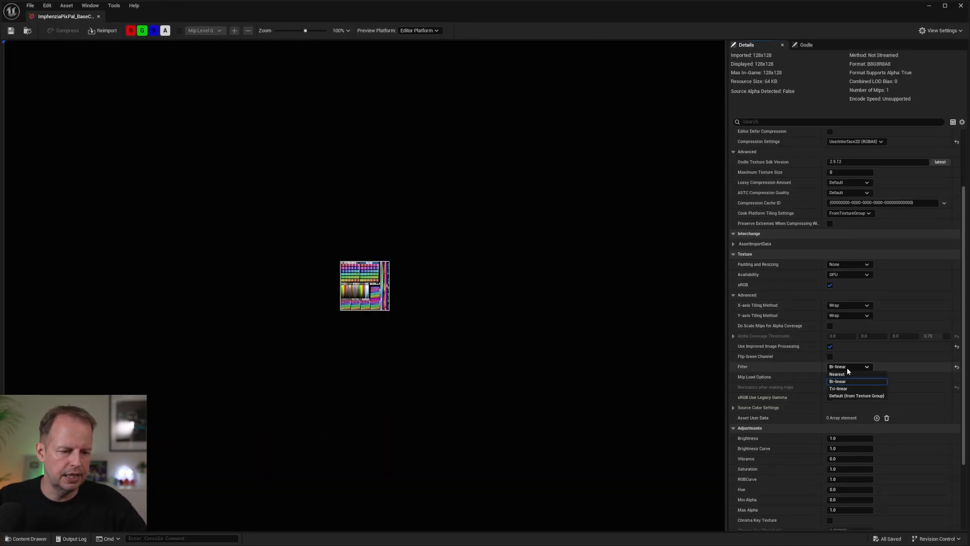
left_click(852, 374)
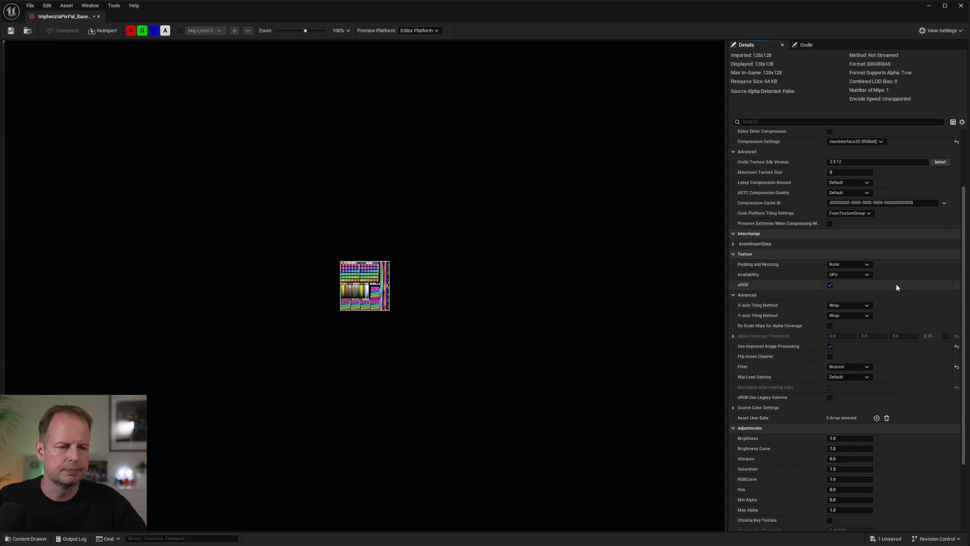
key("ctrl+s")
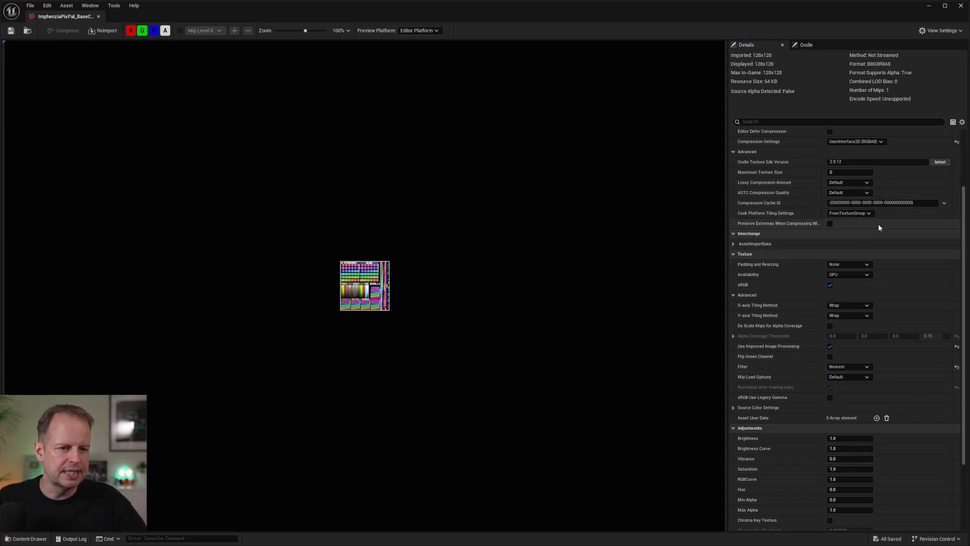
Examine the base color texture's Mip Gen Settings options and the showcase level from far away to judge the need for mipmaps.
scroll(879, 226, "up", 3)
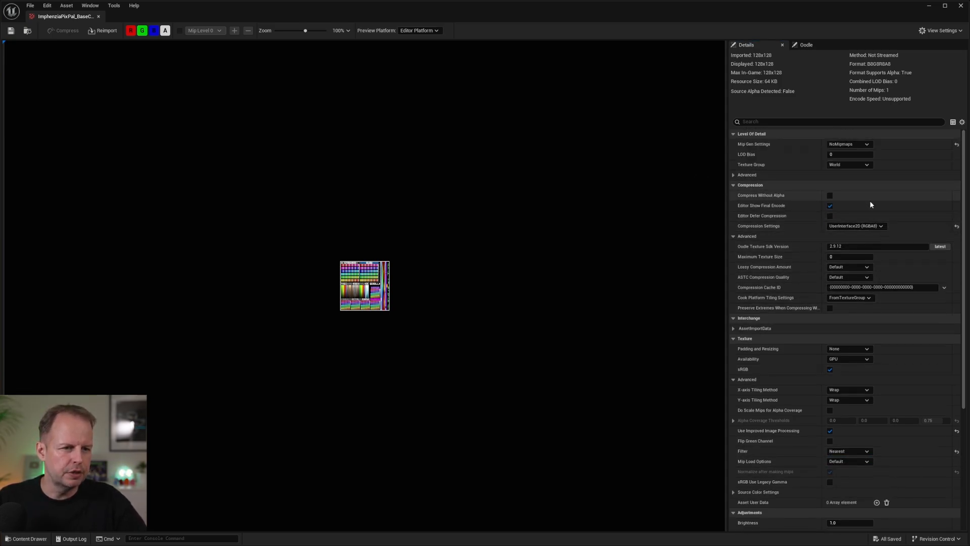
left_click(862, 144)
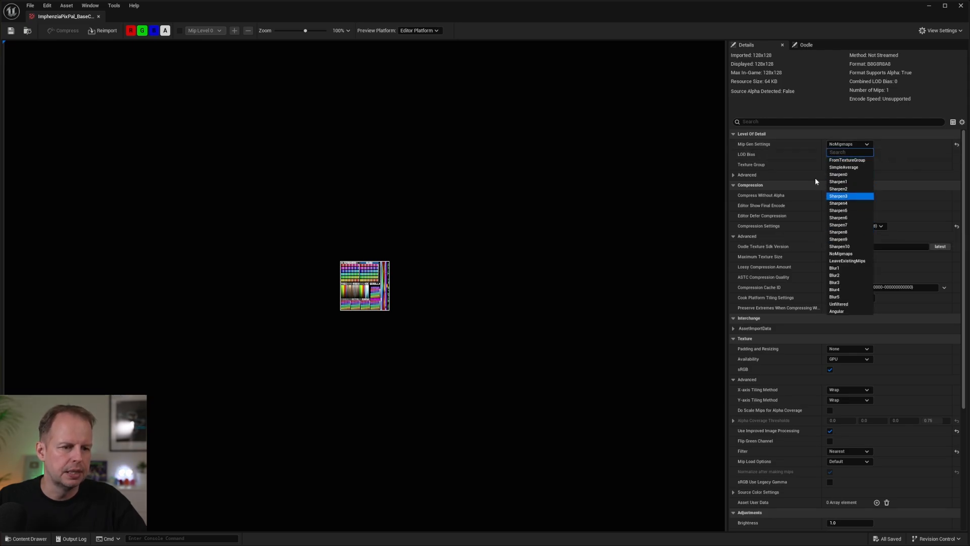
left_click(903, 150)
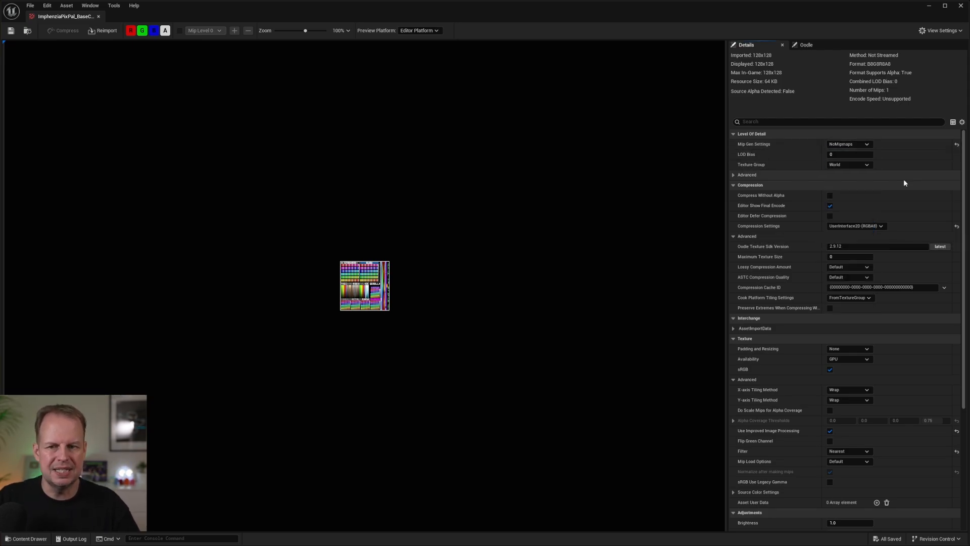
left_click(99, 17)
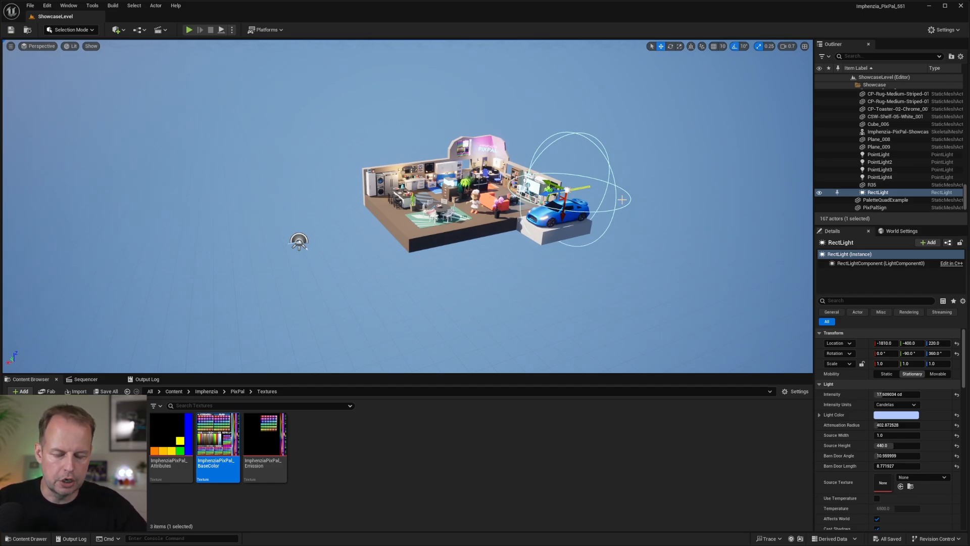
right_click_drag(566, 194, 581, 182)
key("s")
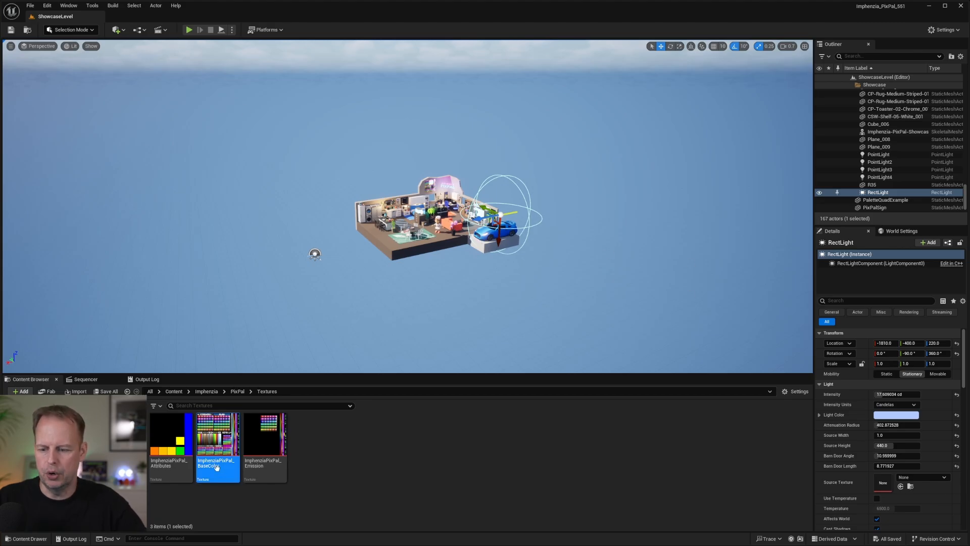
double_click(217, 447)
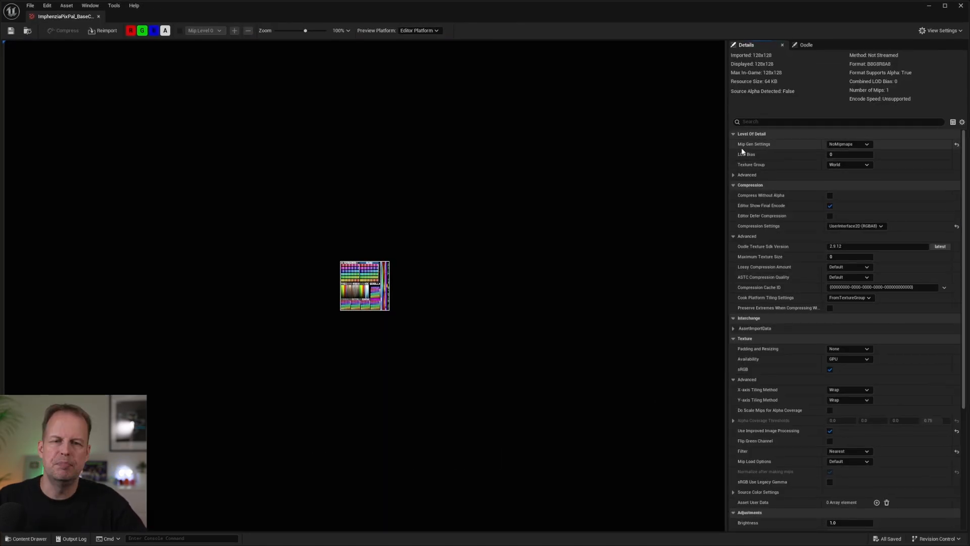
left_click(843, 144)
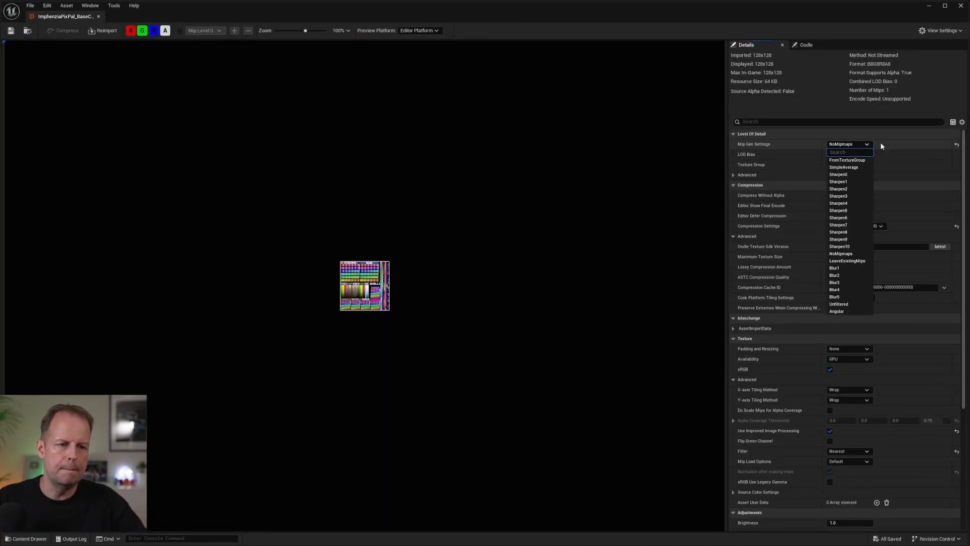
left_click(906, 135)
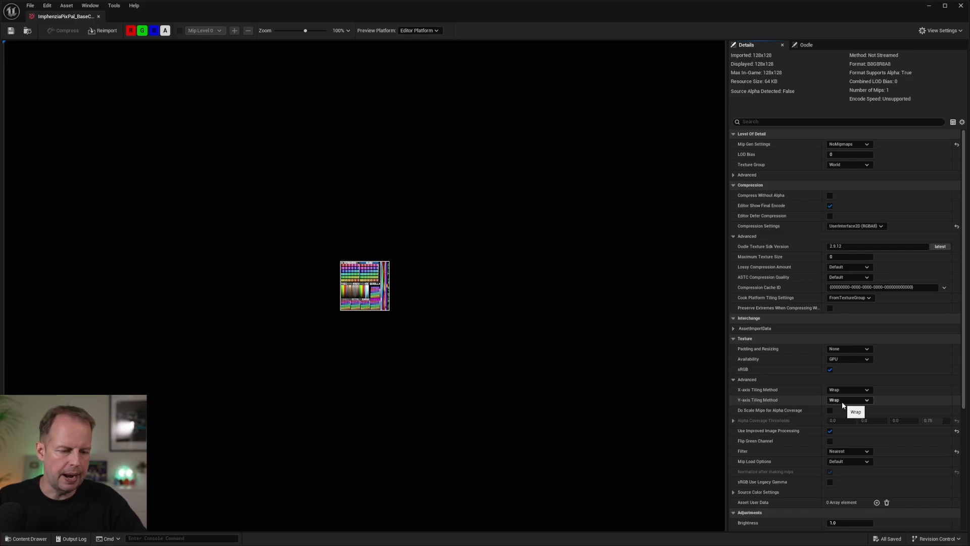
Set the base color texture's Y-axis Tiling Method to Clamp, save the texture and close it.
left_click(849, 415)
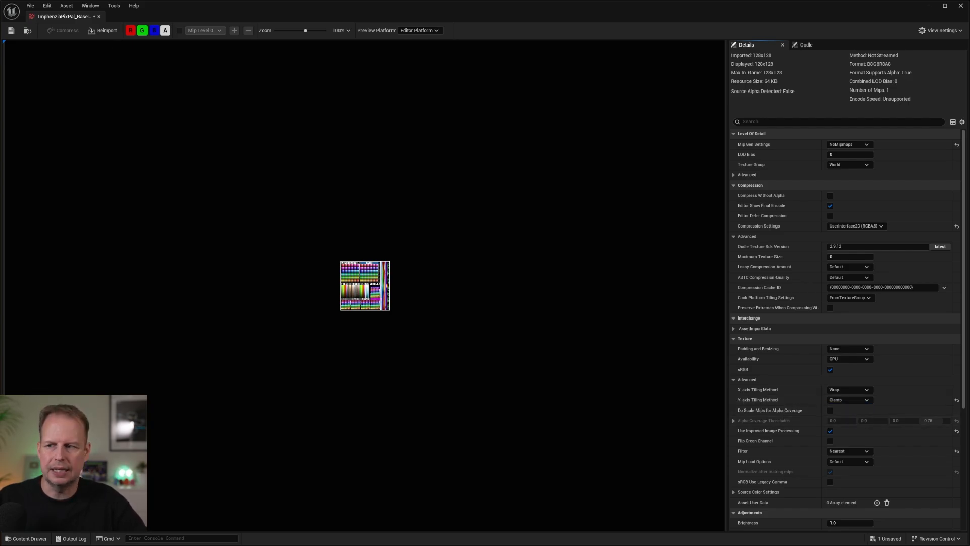
left_click(10, 31)
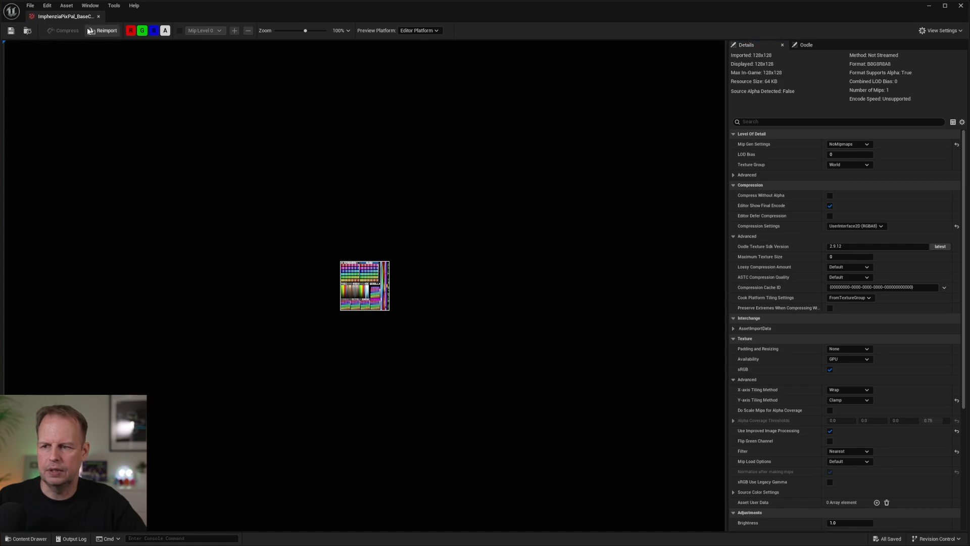
left_click(99, 16)
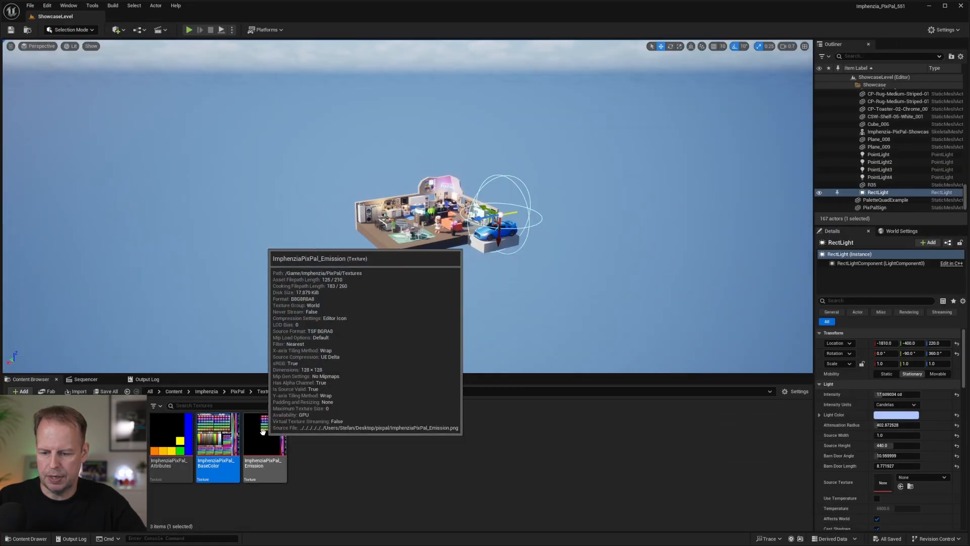
Open the emission texture, set its Y-axis Tiling Method to Clamp, save it and close it.
double_click(265, 434)
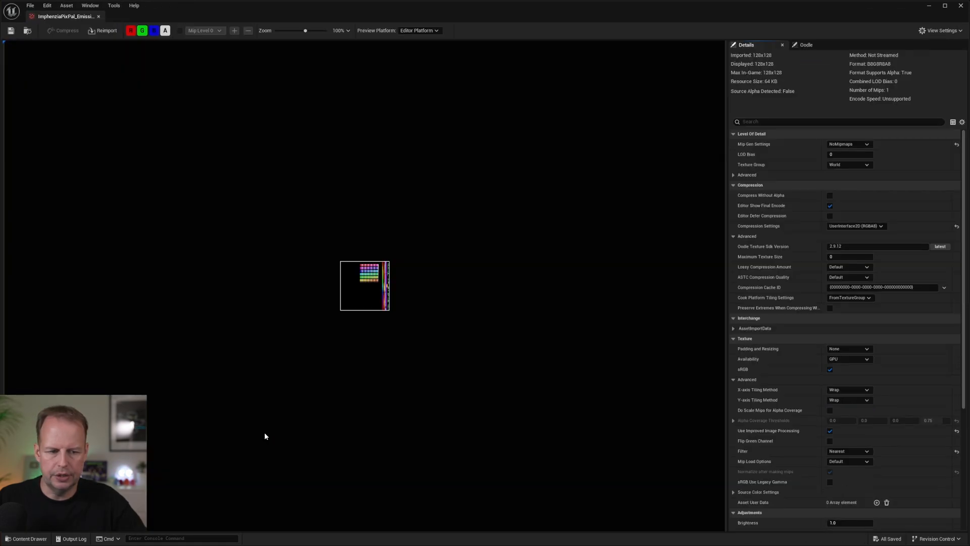
left_click(854, 401)
left_click(844, 416)
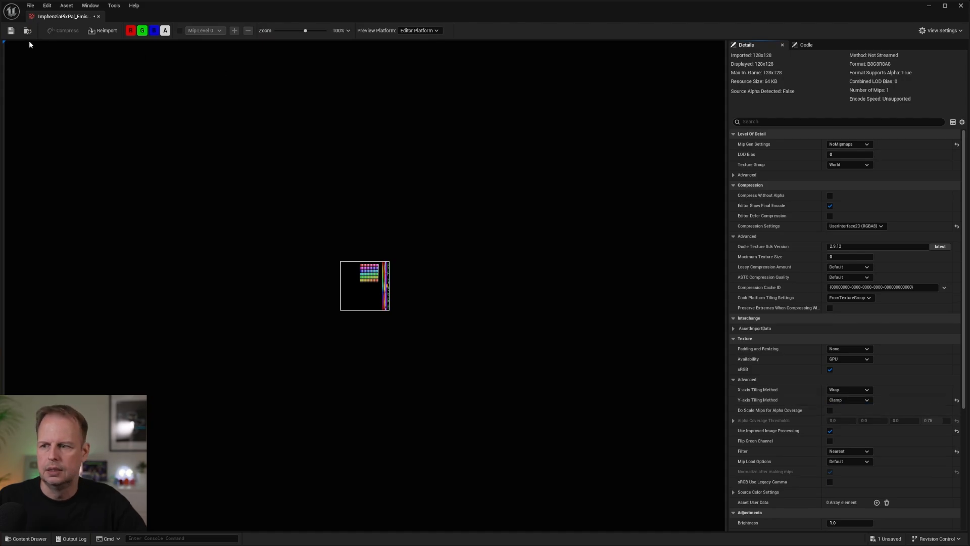
left_click(99, 16)
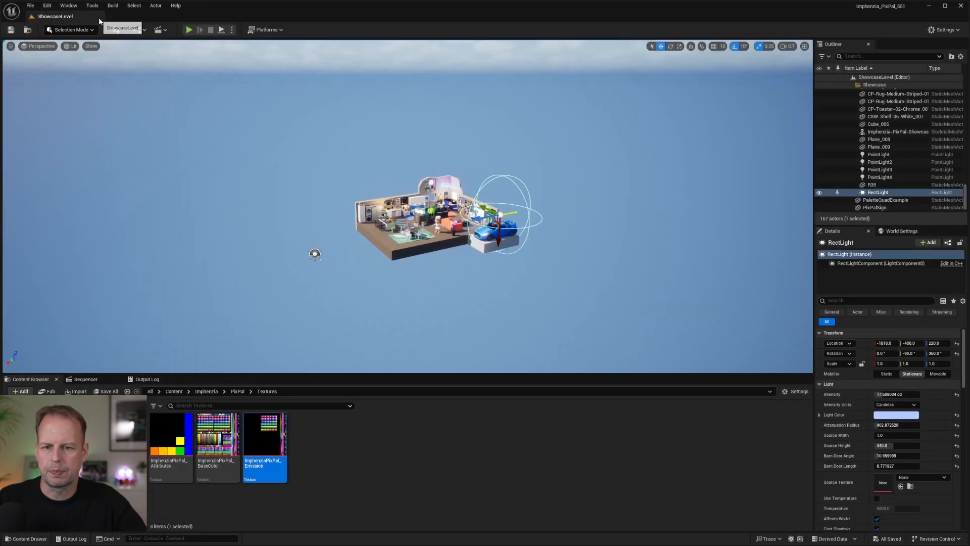
Play the level, fly up to the palette board to examine its scrolling colour strips under Clamp tiling, and stop playing.
left_click(189, 30)
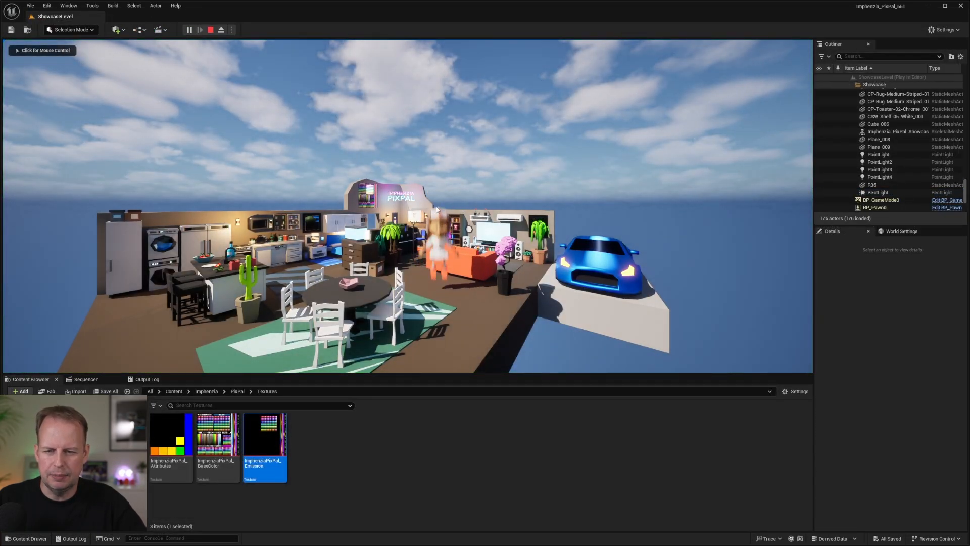
key("w")
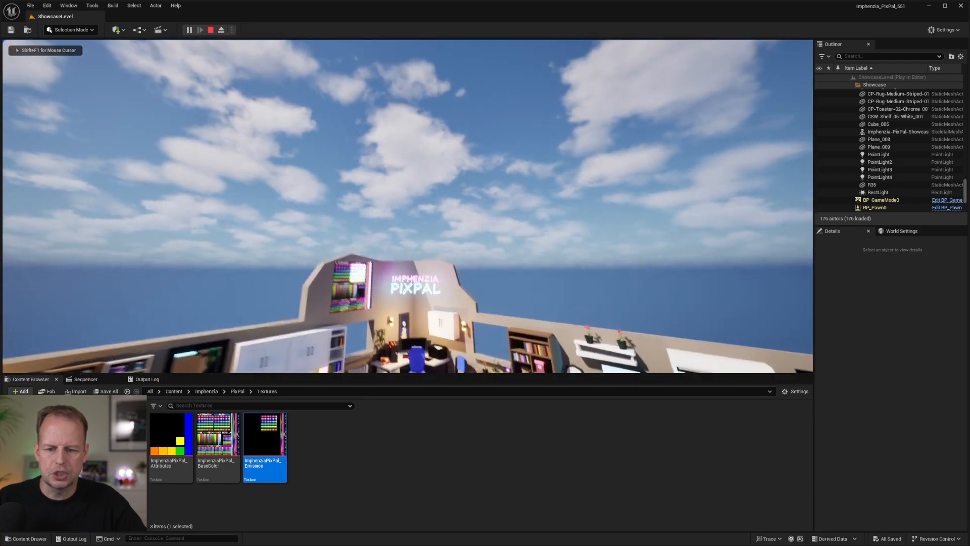
key("w")
key("s")
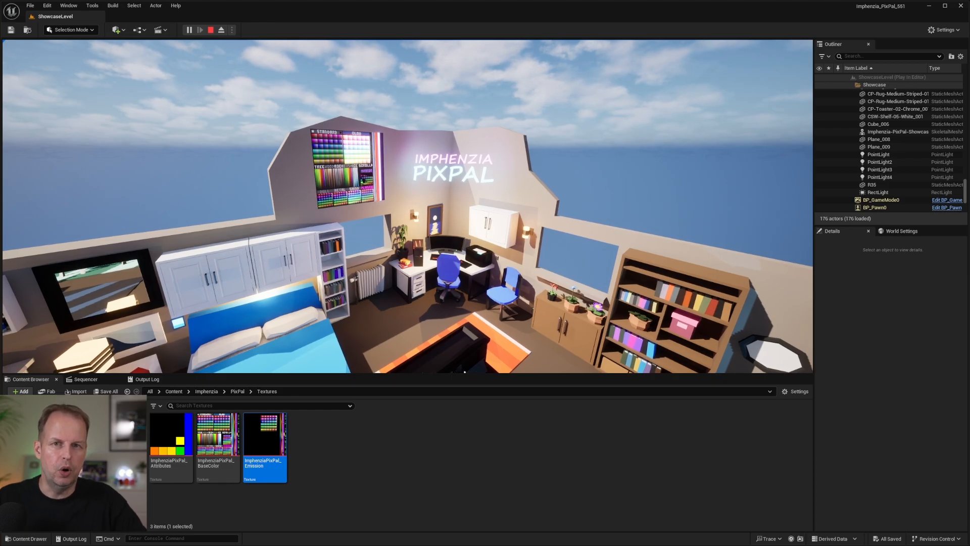
key("d")
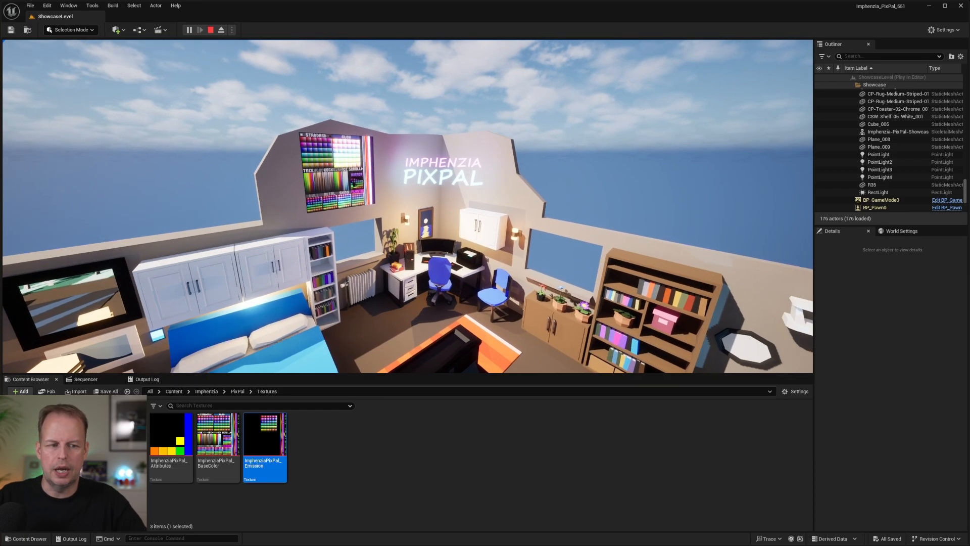
key("Escape")
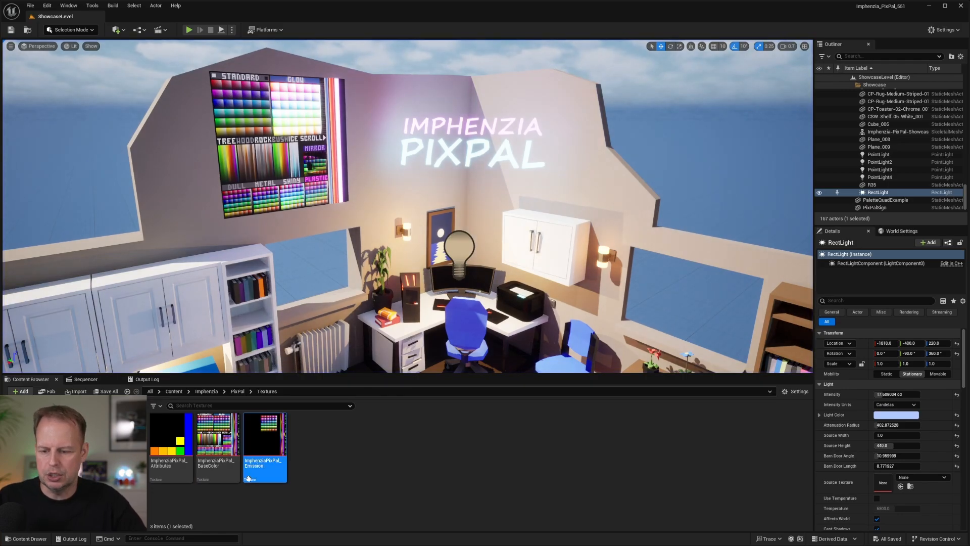
Reopen the emission texture, set its Y-axis Tiling Method back to Wrap, save it and close it.
double_click(265, 440)
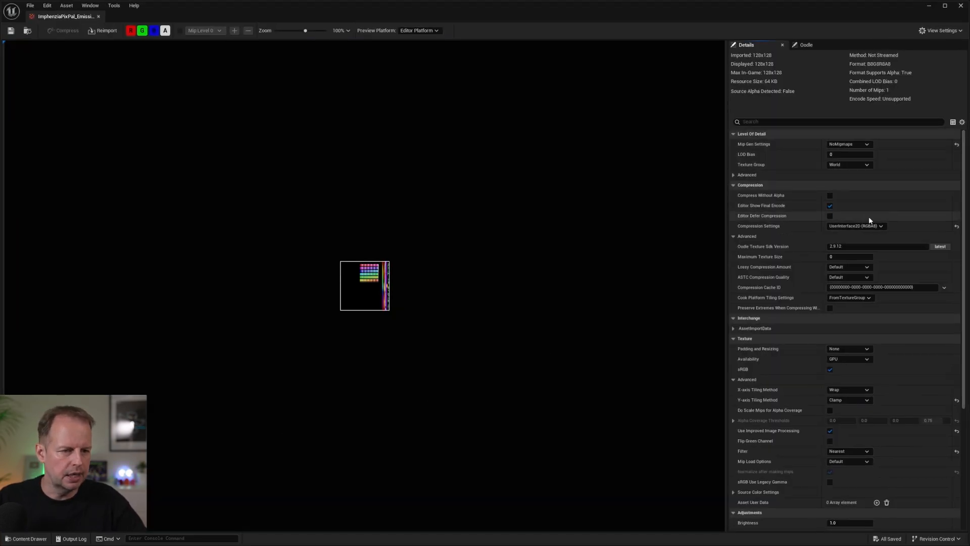
left_click(843, 399)
left_click(841, 407)
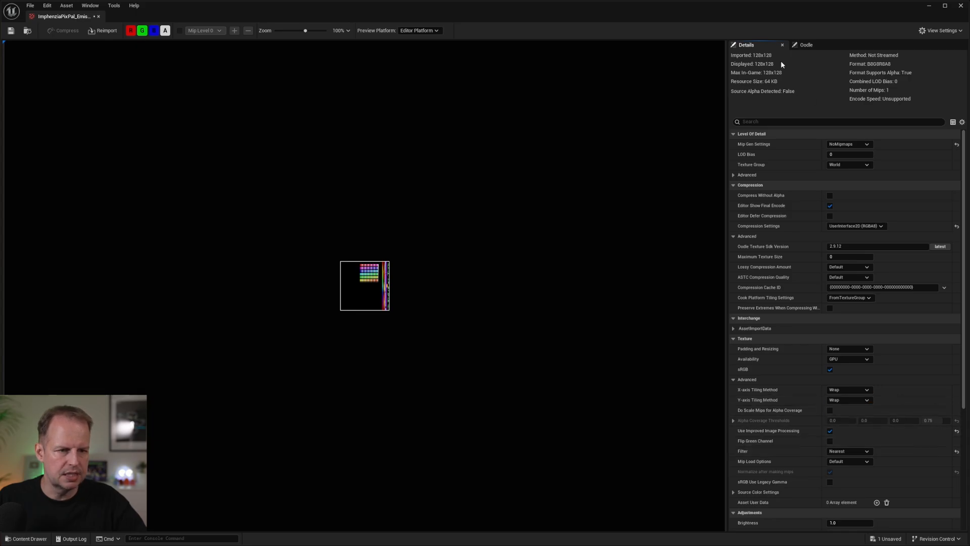
left_click(99, 18)
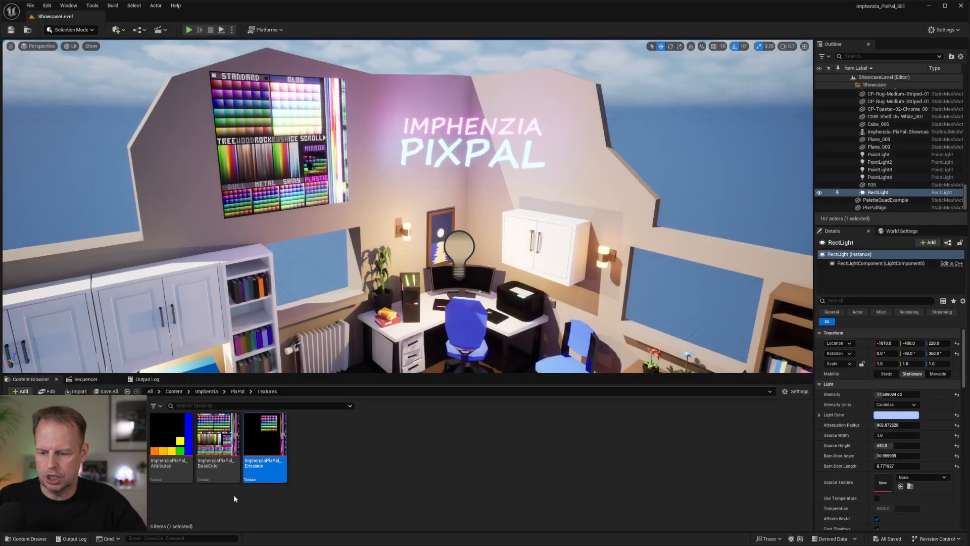
Reopen the base color texture, set its Y-axis Tiling Method back to Wrap, save it and close it.
double_click(219, 444)
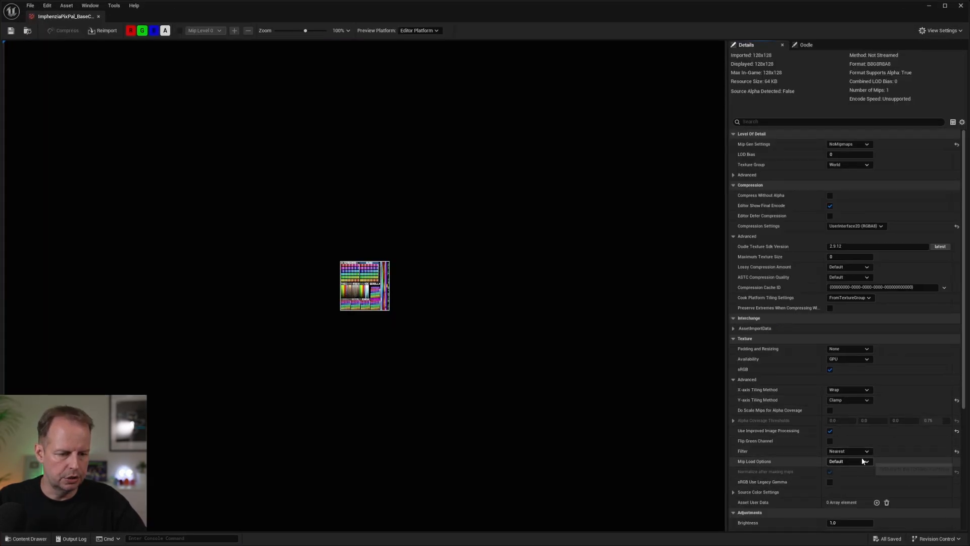
scroll(851, 328, "down", 4)
left_click(853, 269)
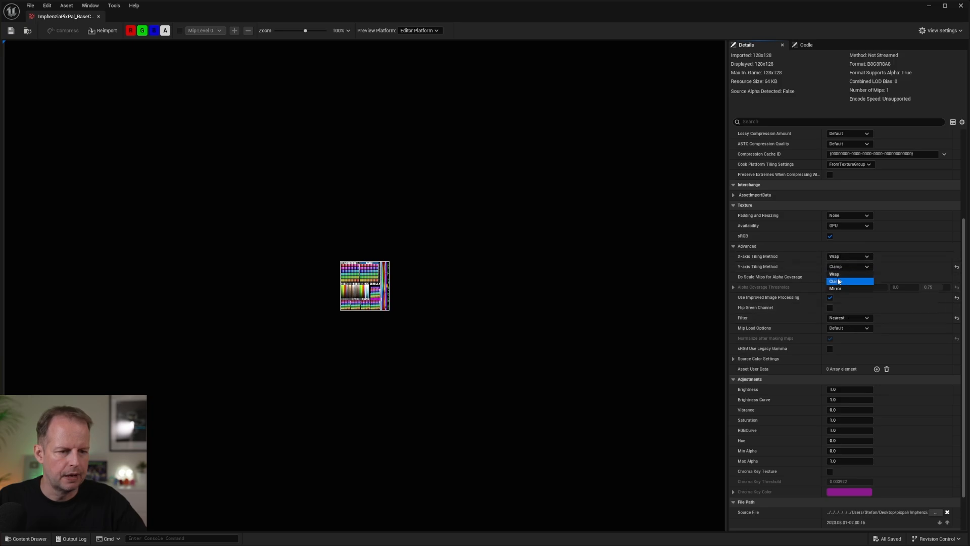
left_click(849, 275)
left_click(11, 31)
left_click(99, 17)
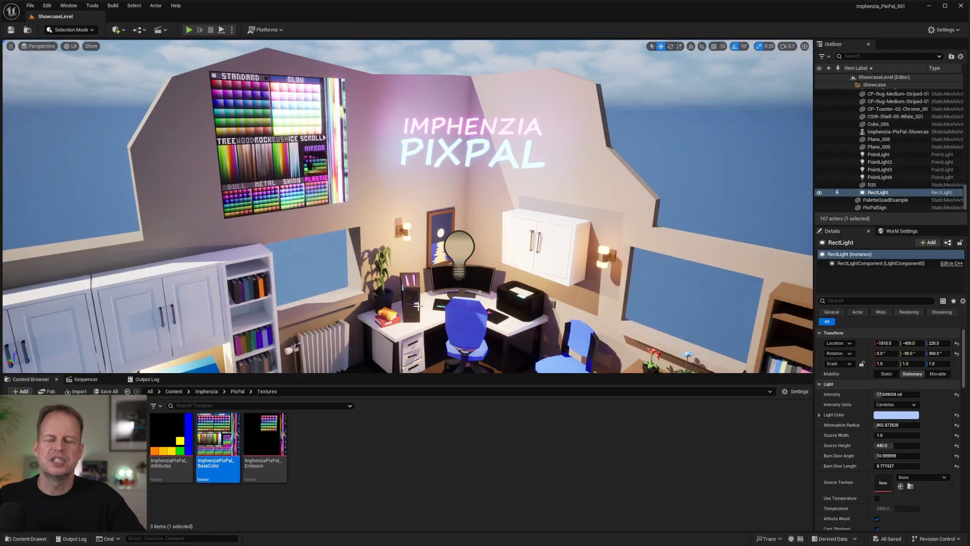
Clear the texture selection and pull back from the office corner to view the whole showcase room and the car.
left_click(360, 471)
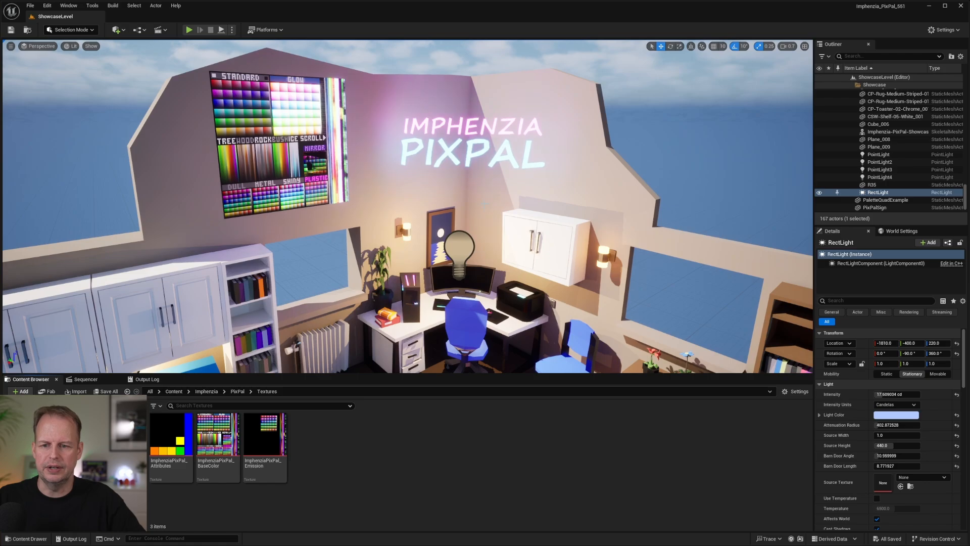
key("s")
right_click_drag(415, 283, 399, 284)
key("s")
right_click_drag(498, 182, 498, 201)
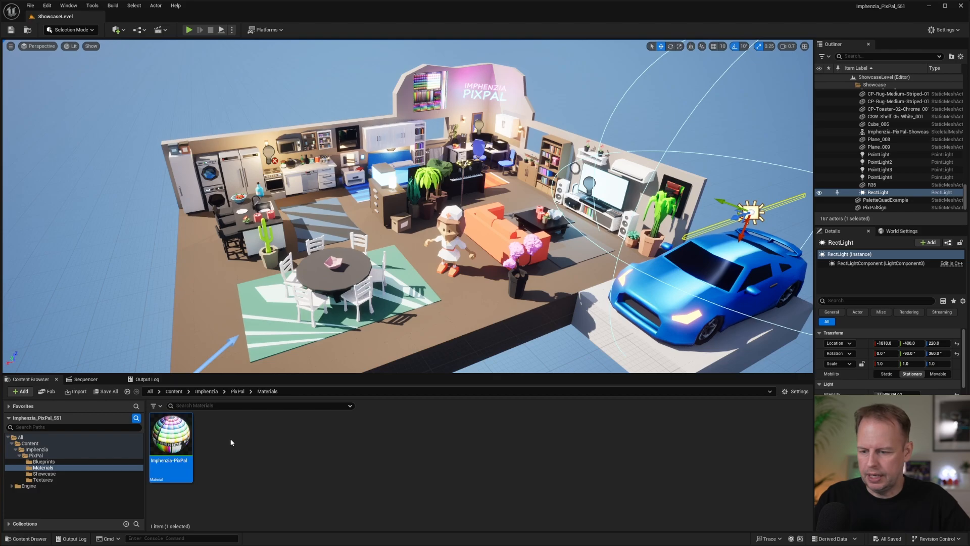
Open the Imphenzia-PixPal material and examine the Attributes, Colors and Emission groups in its node graph.
mouse_move(179, 432)
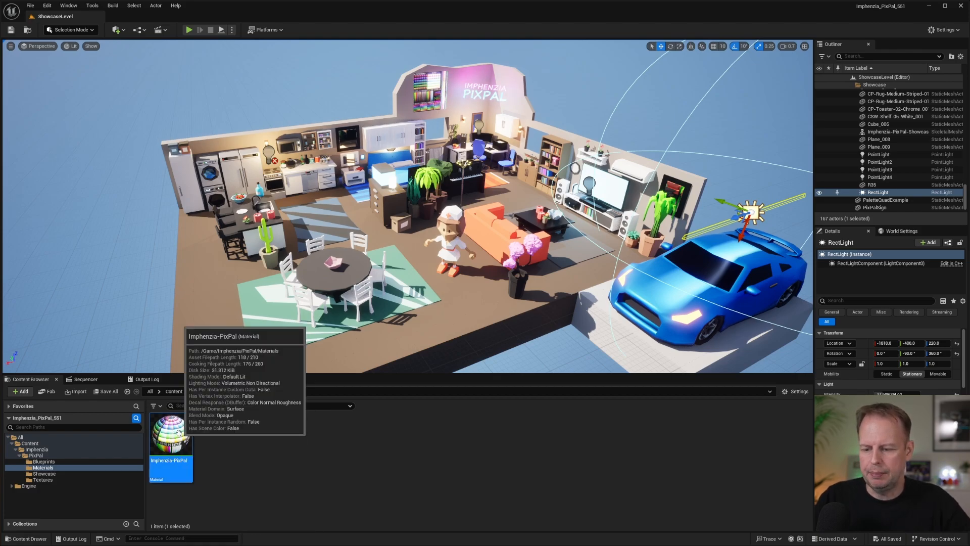
double_click(170, 434)
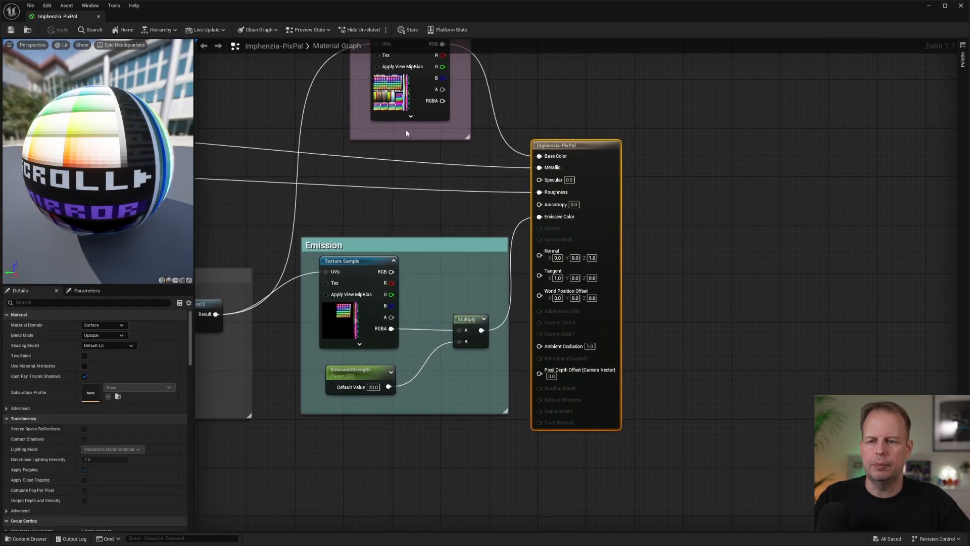
right_click_drag(260, 89, 535, 178)
scroll(537, 179, "down", 1)
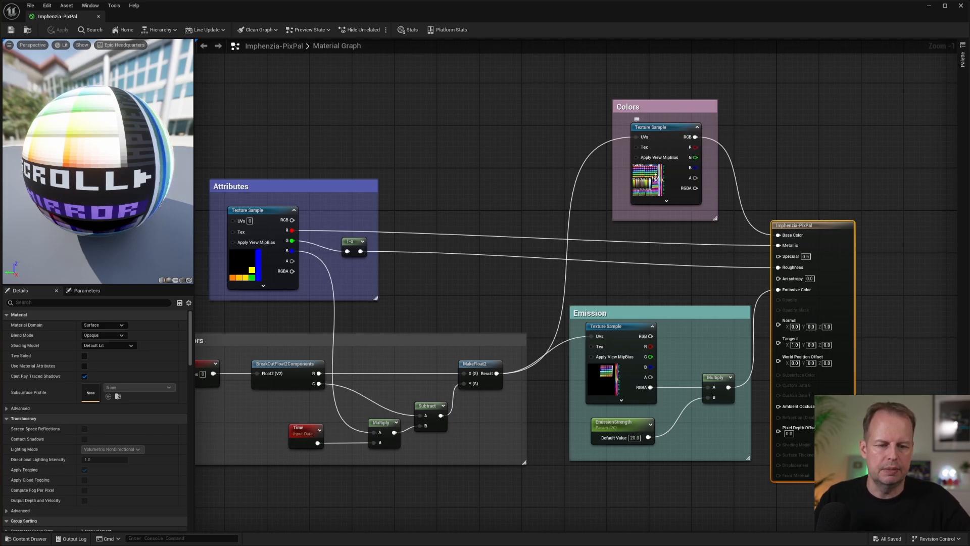
Disconnect the Colors texture's UVs and the material's Emissive Color, Roughness and Metallic inputs, and save and close the material.
left_click(631, 140, "alt")
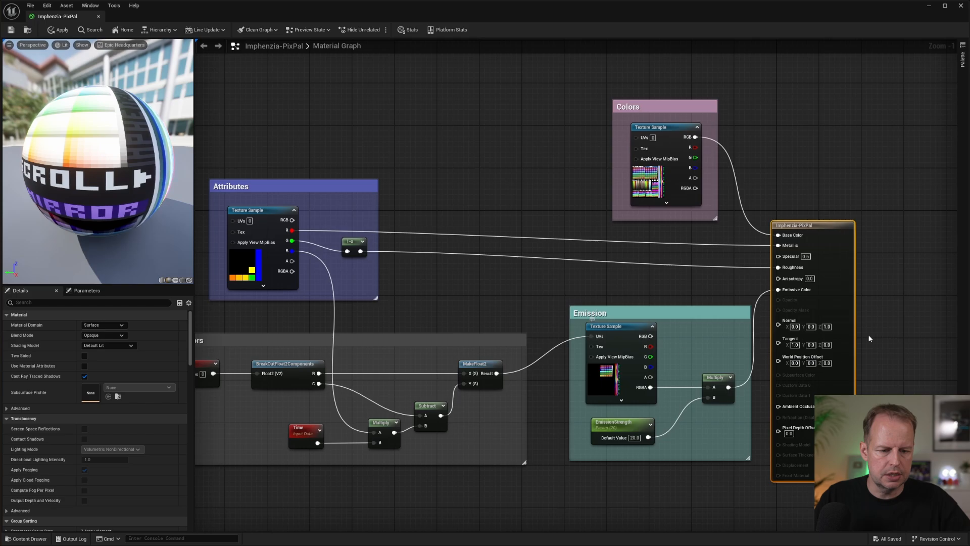
left_click(778, 289, "alt")
left_click(779, 267, "alt")
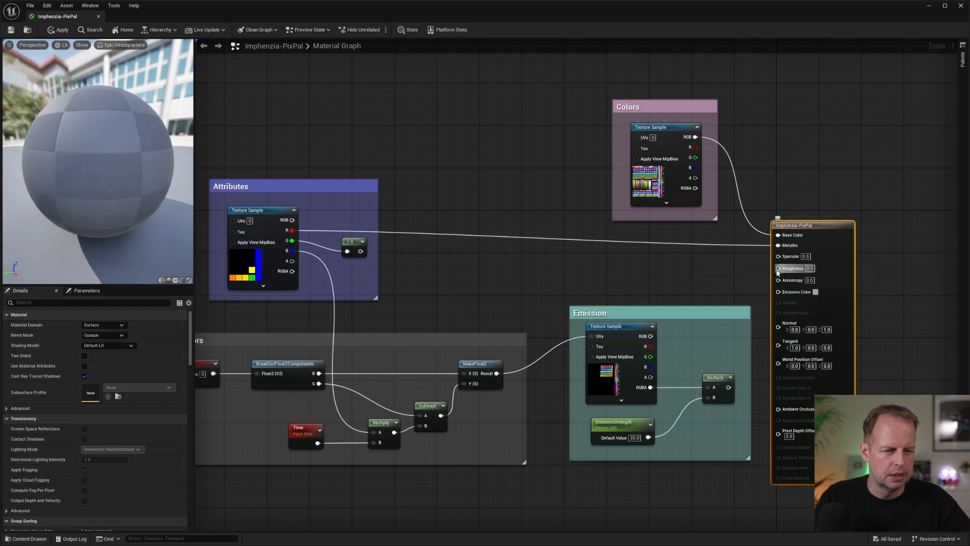
left_click(779, 245, "alt")
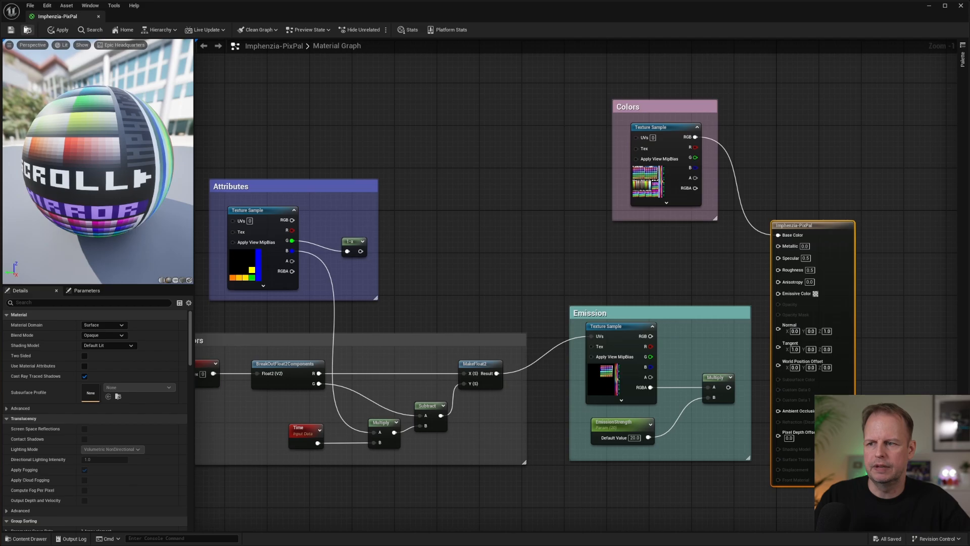
left_click(11, 30)
left_click(99, 17)
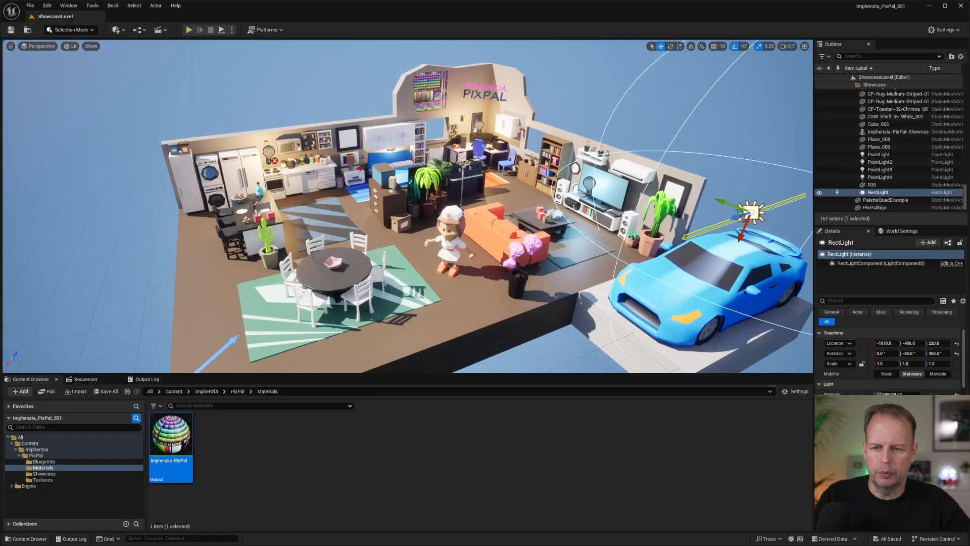
Inspect the palette wall and PixPal sign up close and the whole showcase room with only the base color connected.
key("w")
right_click_drag(467, 181, 389, 226)
key("s")
key("w")
key("s")
key("w")
key("s")
key("w")
key("s")
key("s")
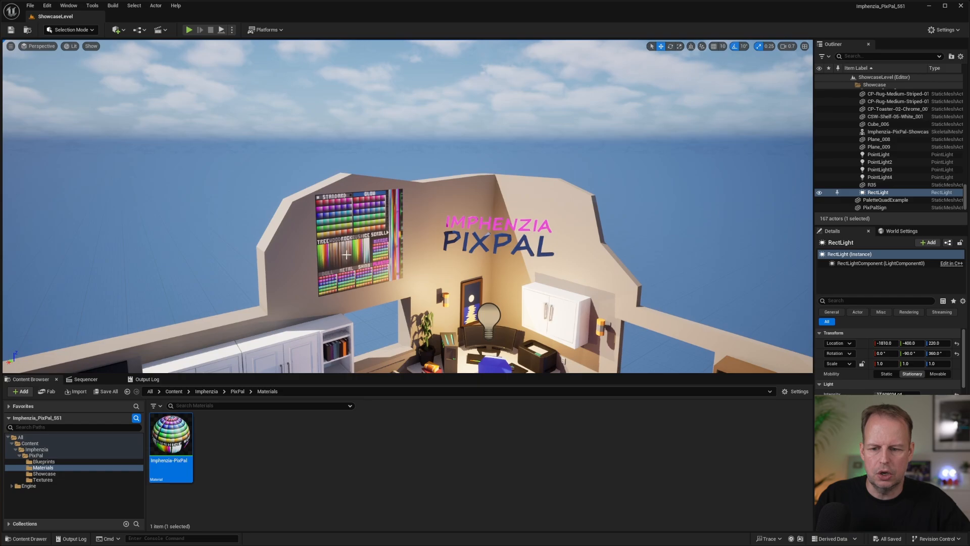
key("s")
mouse_move(560, 243)
right_mouse_down()
mouse_move(581, 248)
mouse_move(589, 303)
mouse_move(667, 334)
mouse_move(591, 273)
mouse_move(535, 277)
mouse_move(563, 248)
right_mouse_up()
key("w")
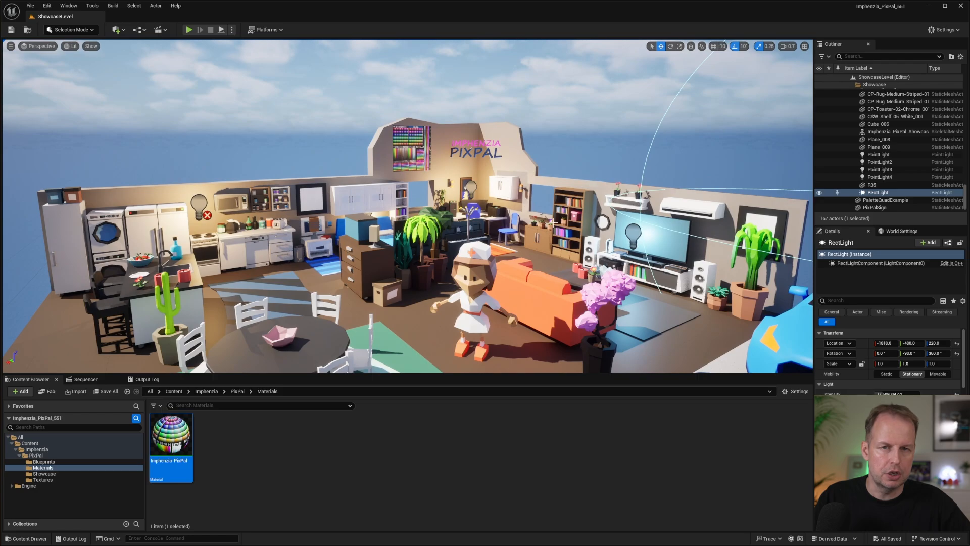
Reopen the Imphenzia-PixPal material, connect the Emission group's Multiply output to Emissive Color, and disconnect the emission texture's UVs.
double_click(171, 436)
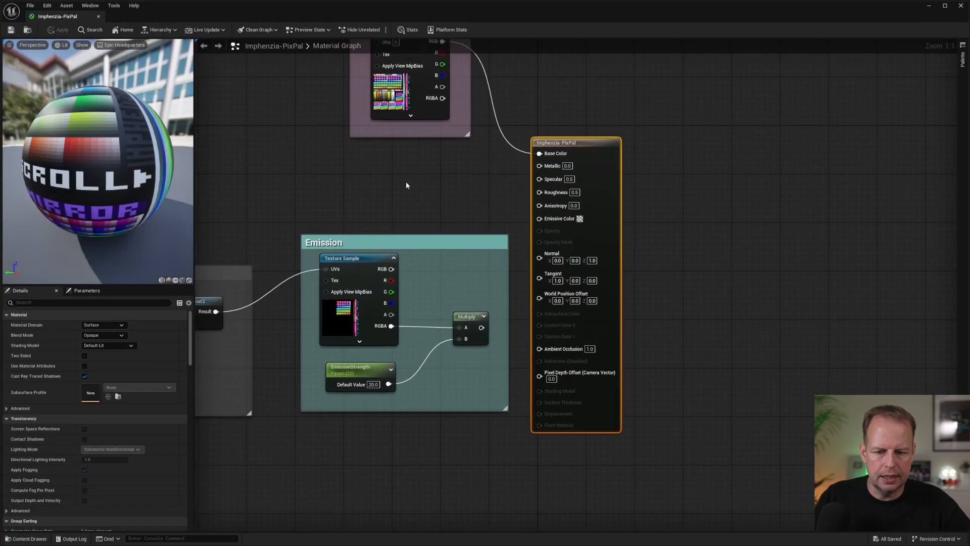
scroll(397, 192, "down", 2)
right_click_drag(424, 172, 511, 211)
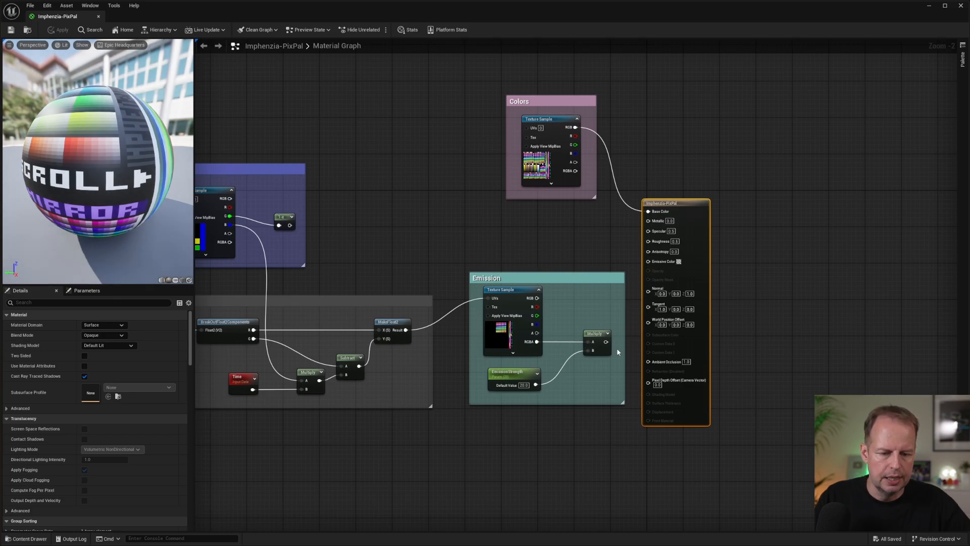
left_click_drag(606, 342, 629, 319)
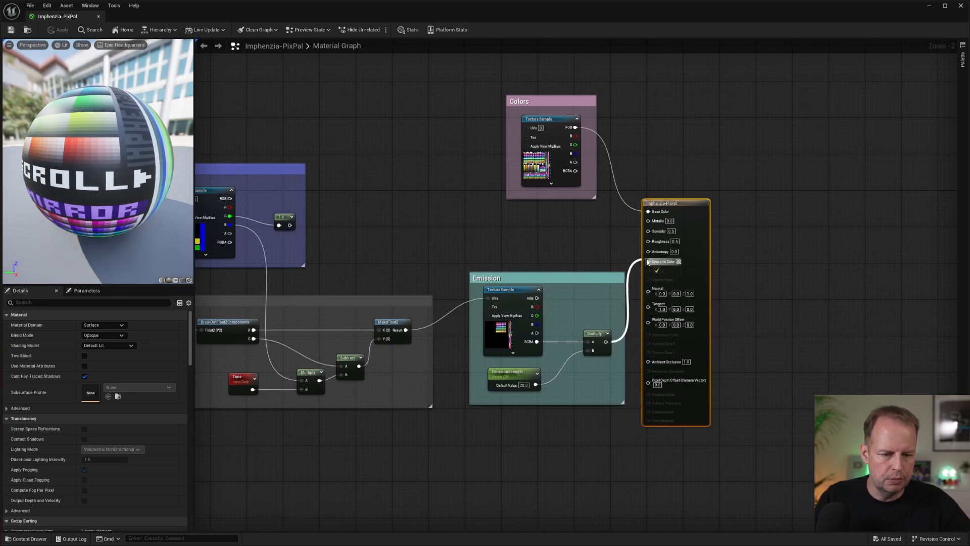
left_click_drag(649, 262, 649, 262)
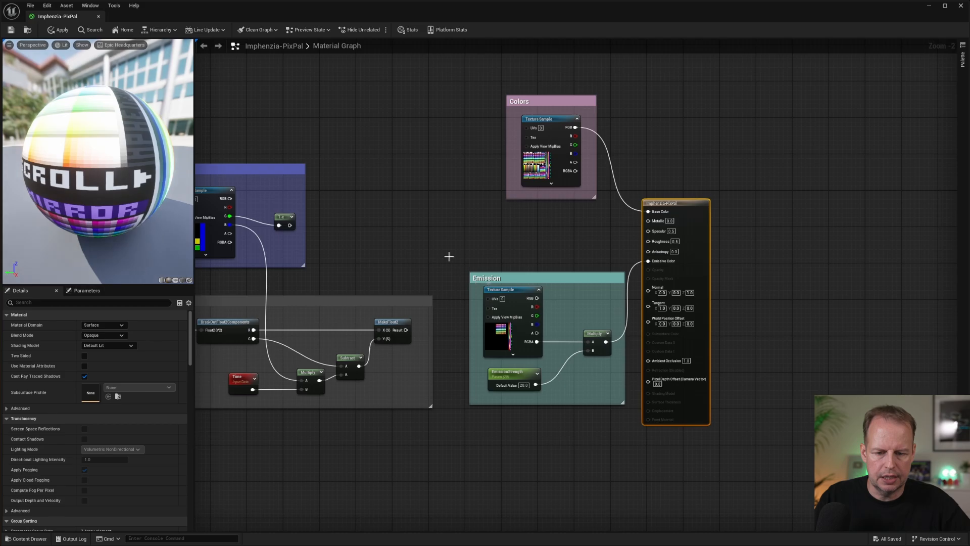
Save and close the material and view the emissive sign, palette and lamps in the showcase room.
left_click(555, 225)
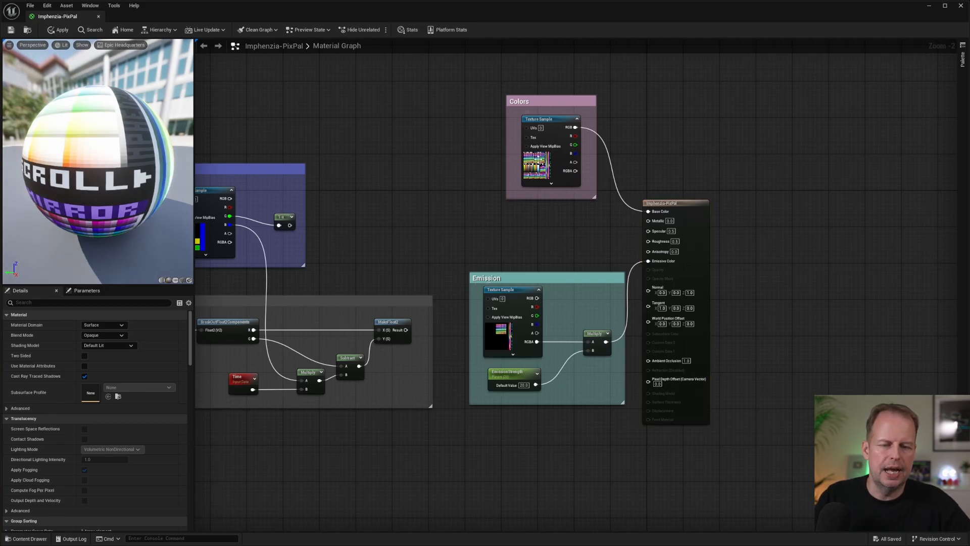
left_click(11, 30)
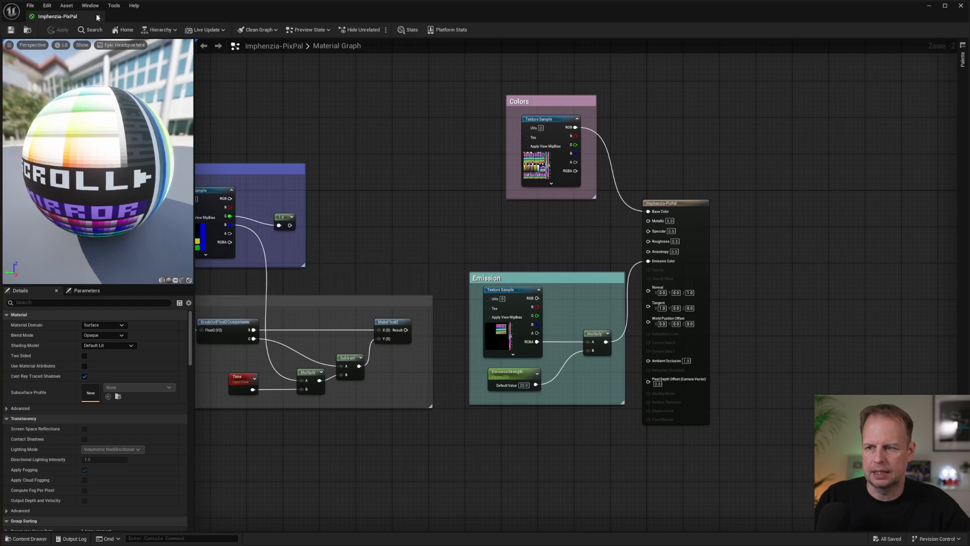
left_click(97, 16)
scroll(555, 225, "down", 3)
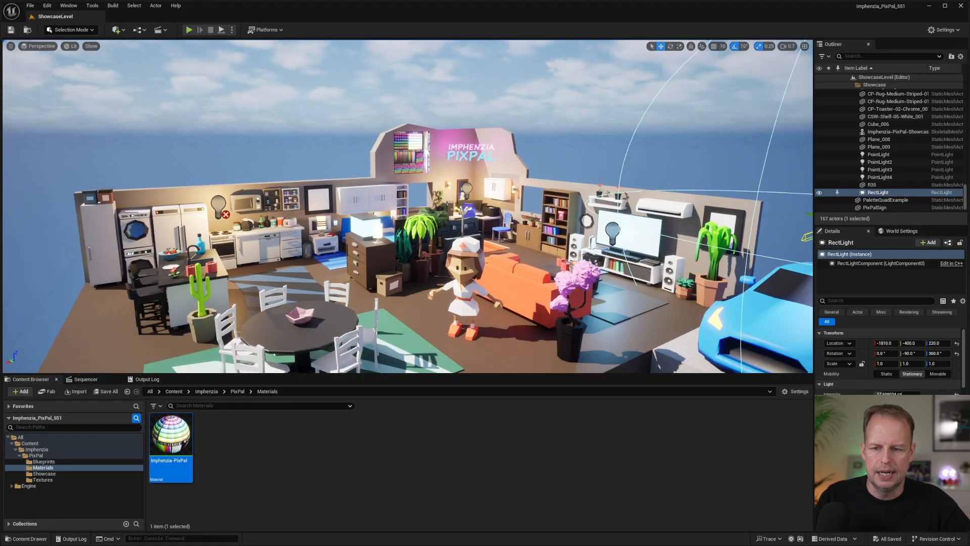
right_click_drag(556, 226, 538, 212)
key("w")
Open the ImphenziaPixPal_Emission texture from the Textures folder, examine its emissive color areas, and close it.
left_click(61, 479)
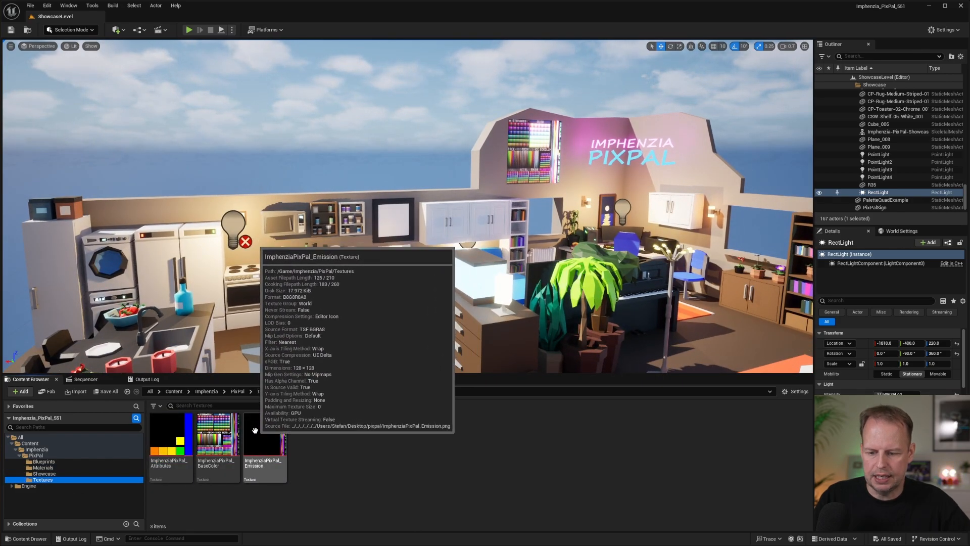
double_click(276, 439)
scroll(378, 287, "up", 8)
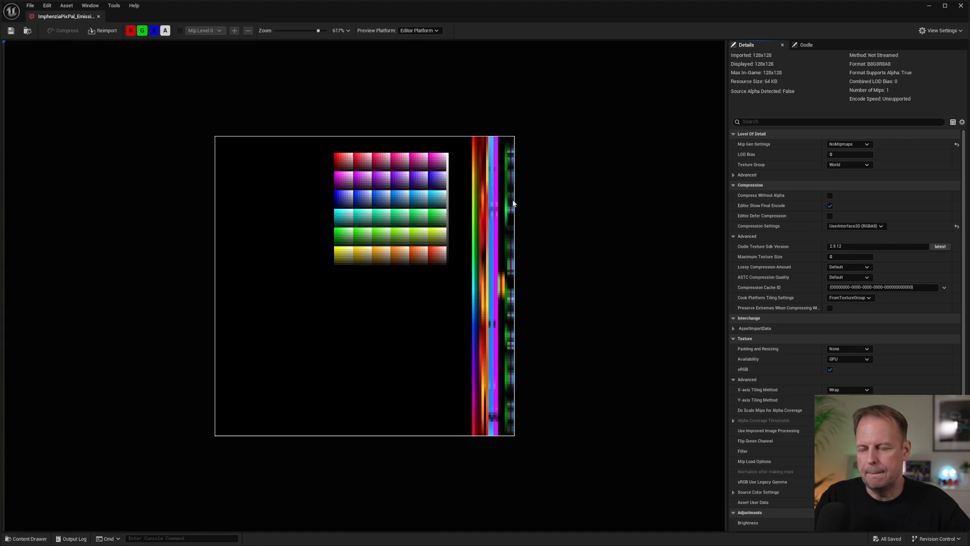
left_click(98, 17)
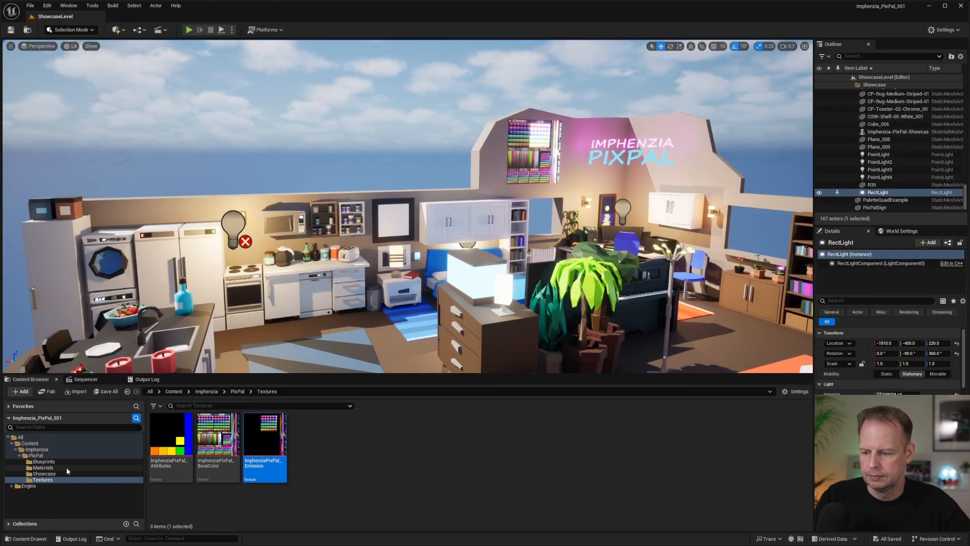
Reopen the Imphenzia-PixPal material and connect the Attributes texture's red channel to Metallic.
double_click(170, 434)
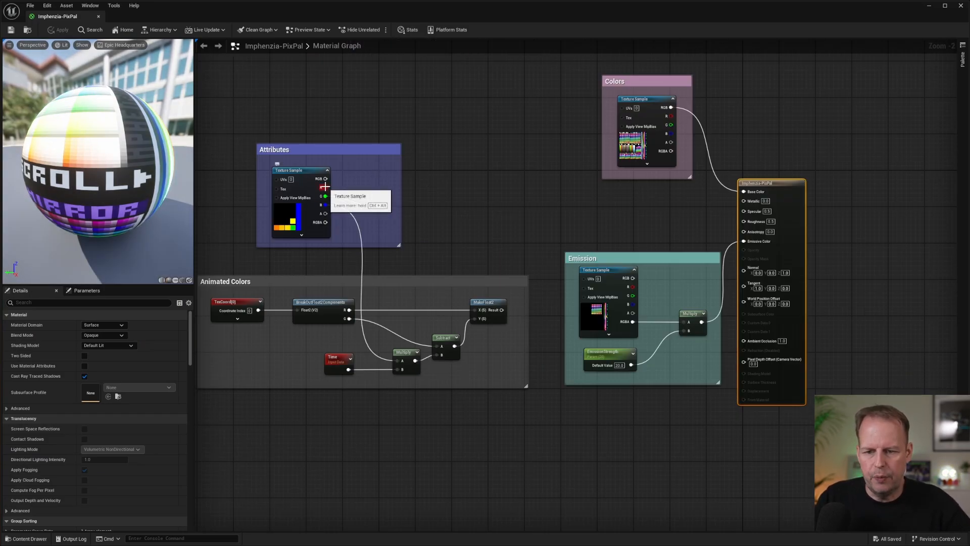
left_click_drag(325, 187, 419, 182)
left_click_drag(659, 175, 743, 200)
left_click(328, 234)
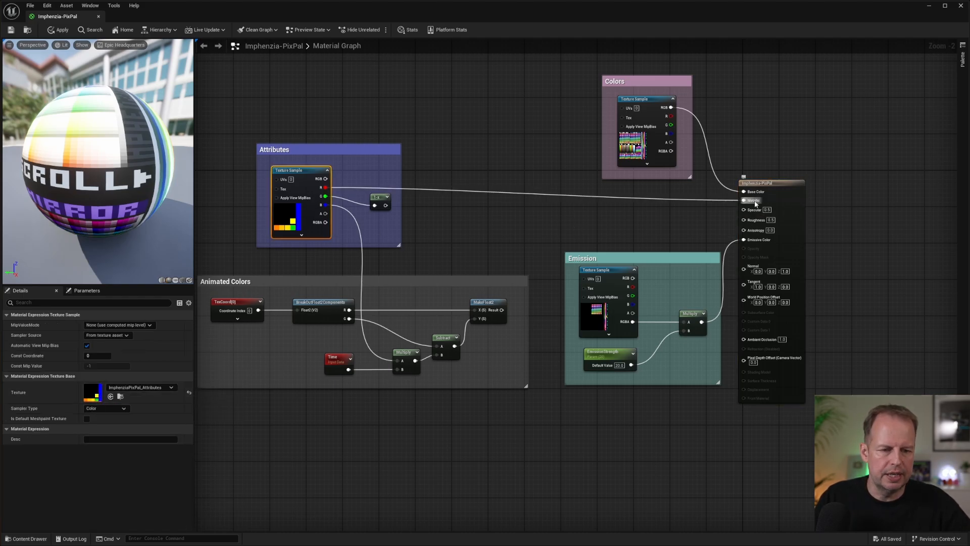
Connect the output of the Attributes group's 1-x node to Roughness, apply the change and close the material.
left_click(379, 197)
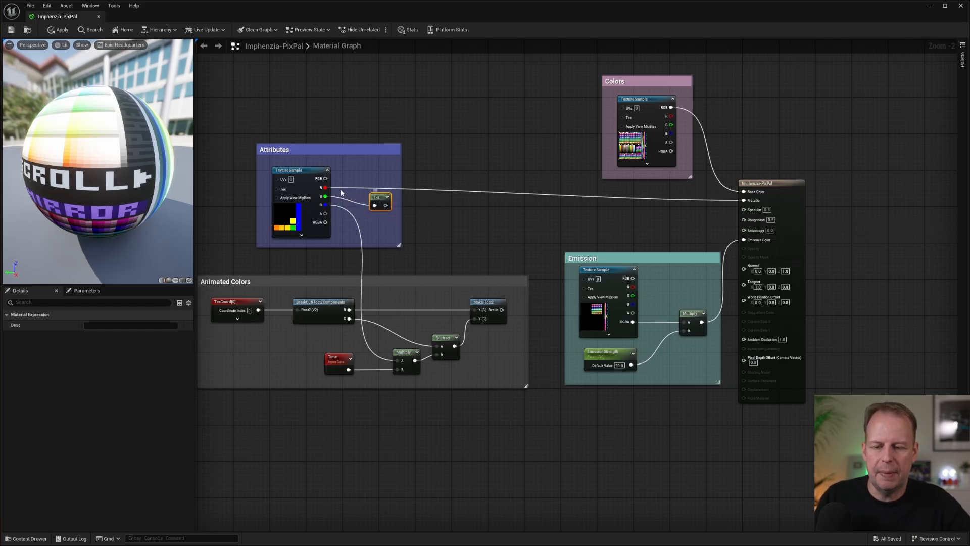
left_click_drag(386, 205, 495, 218)
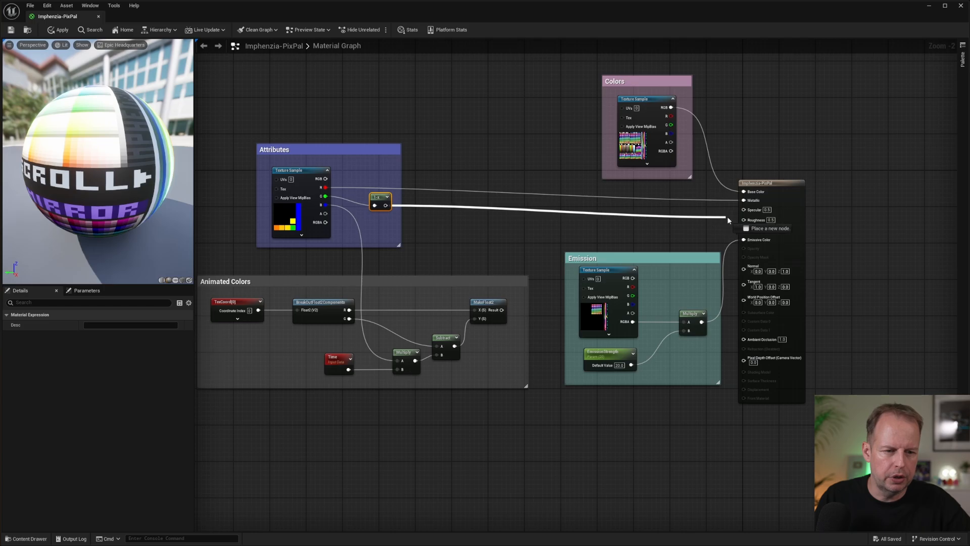
left_click_drag(750, 220, 748, 220)
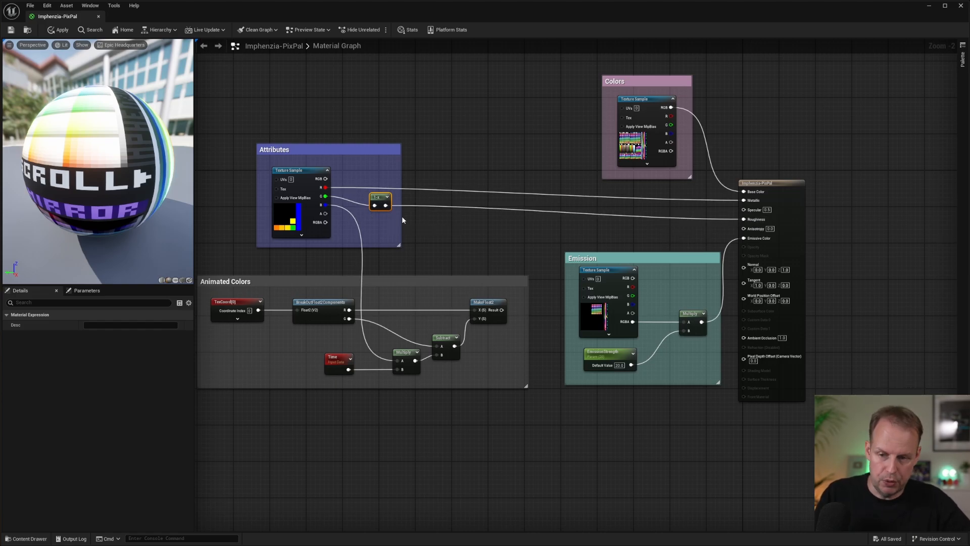
left_click(58, 31)
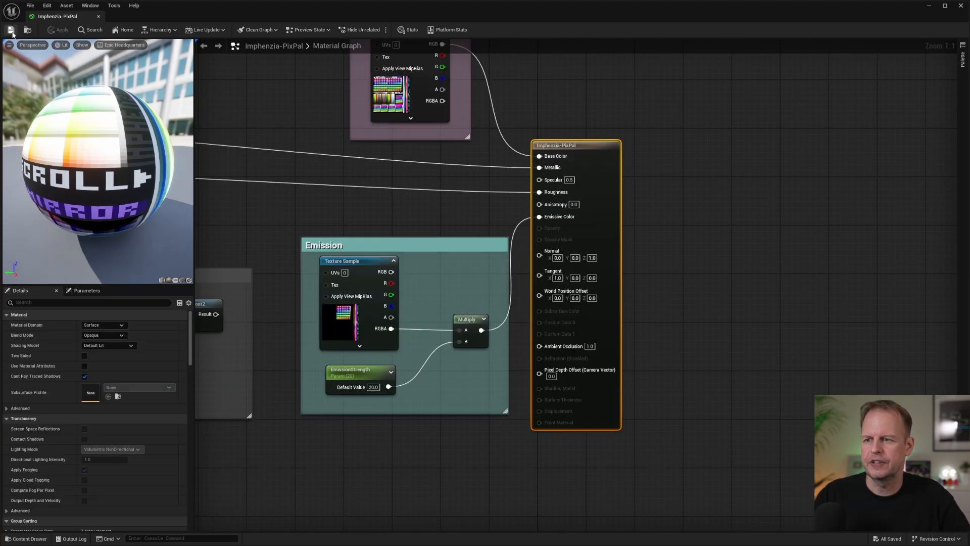
left_click(99, 19)
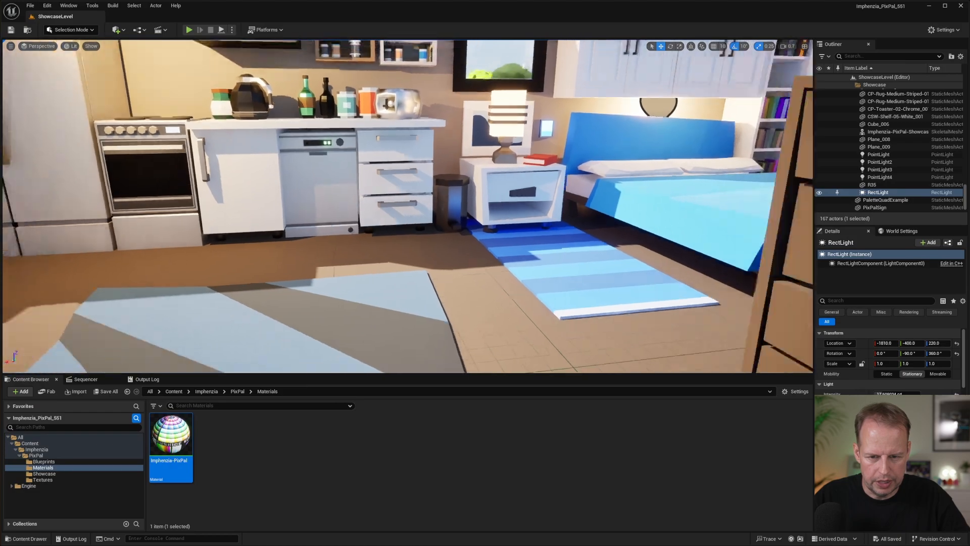
Move in on the kitchen counter and examine the metallic reflections on the toaster.
key("s")
key("w")
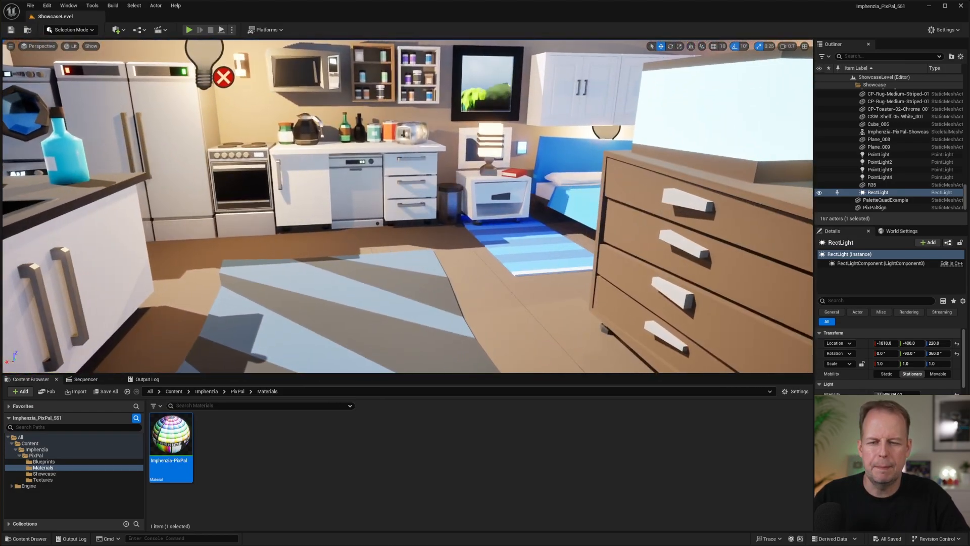
key("w")
right_click_drag(408, 206, 313, 197)
right_click_drag(389, 270, 386, 267)
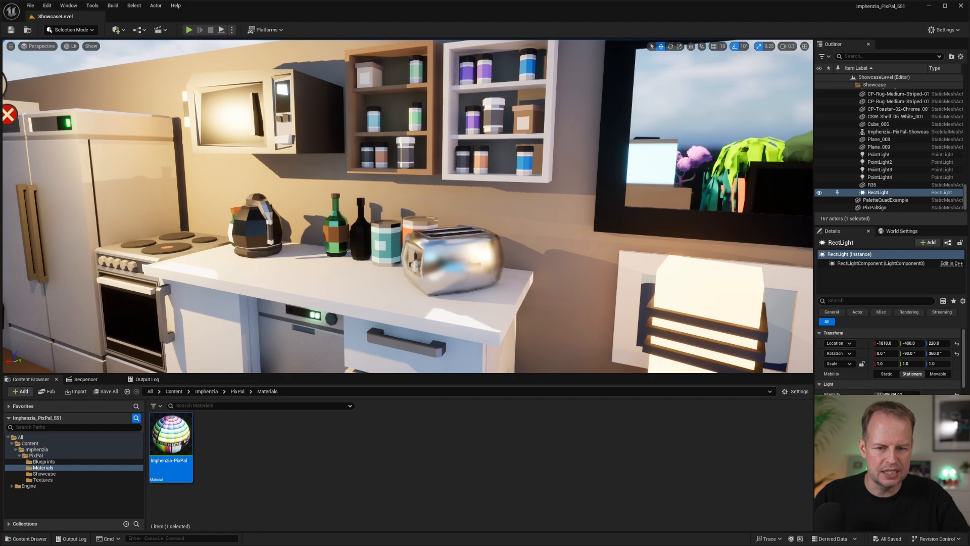
right_click_drag(499, 204, 504, 199)
Pull back from the kitchen and inspect the metallic and smooth surfaces across the showcase room.
key("s")
right_click_drag(388, 159, 283, 230)
key("s")
right_click_drag(418, 178, 485, 200)
key("w")
key("s")
key("w")
key("w")
key("w")
key("w")
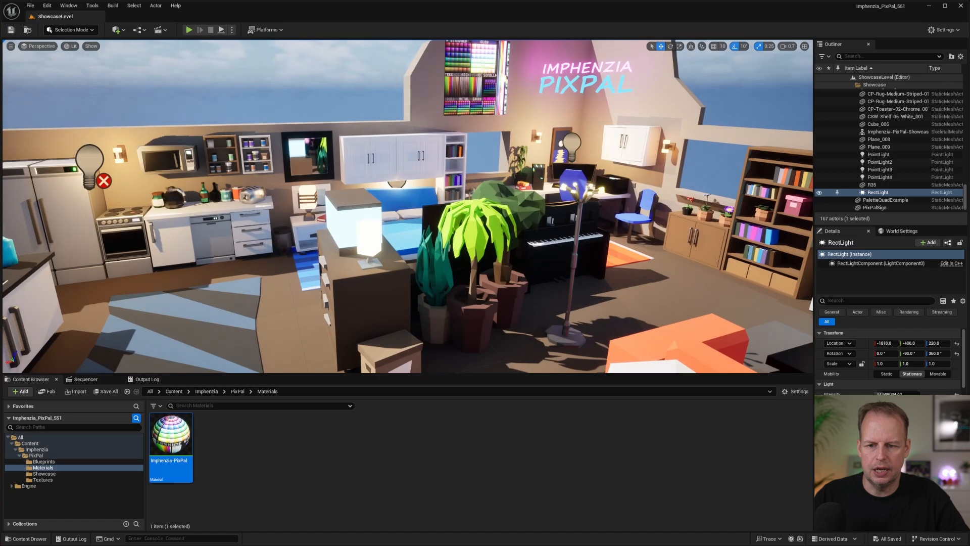
Reopen the Imphenzia-PixPal material and connect the MakeFloat2 result to the UVs of the Emission and Colors textures.
double_click(178, 435)
right_click_drag(369, 314, 415, 327)
right_click_drag(300, 207, 315, 210)
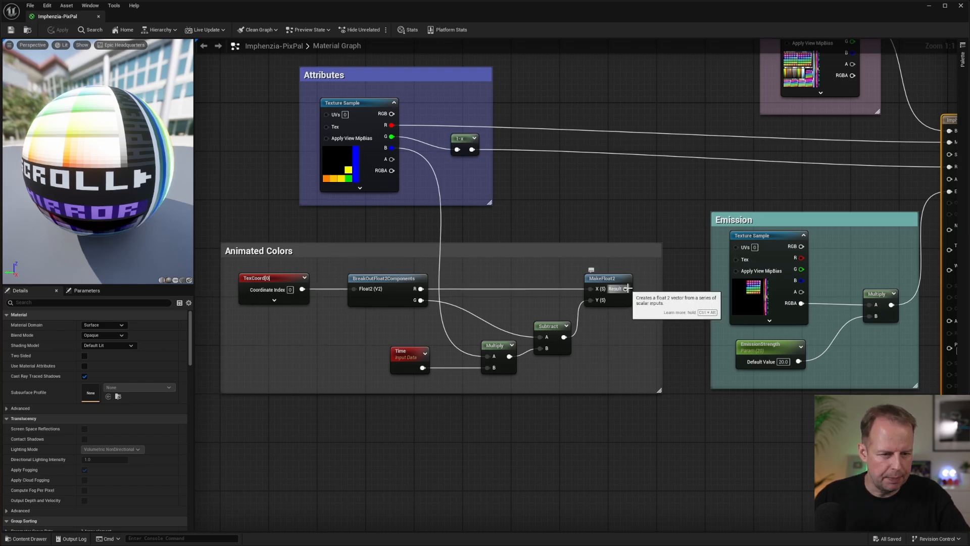
left_click_drag(626, 289, 638, 297)
left_click_drag(745, 247, 730, 284)
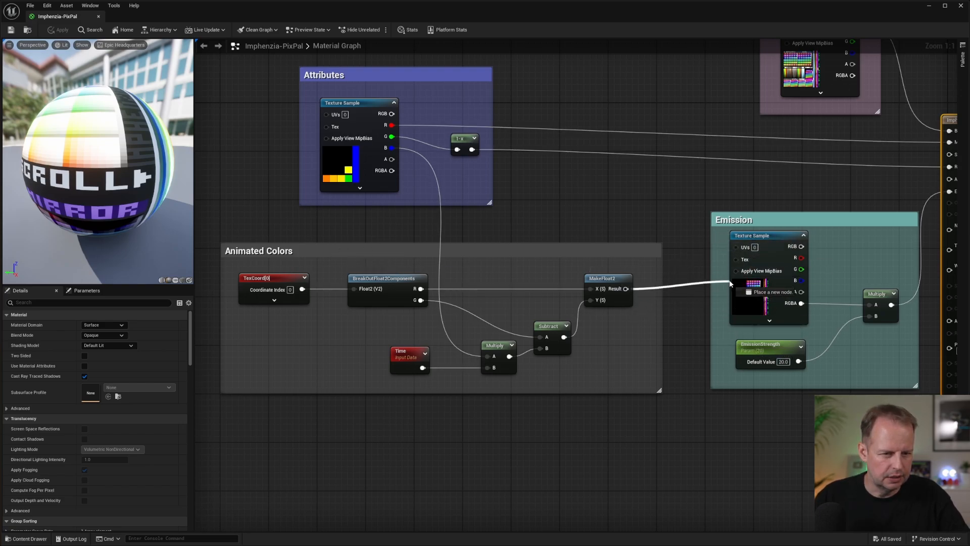
left_click_drag(743, 327, 738, 328)
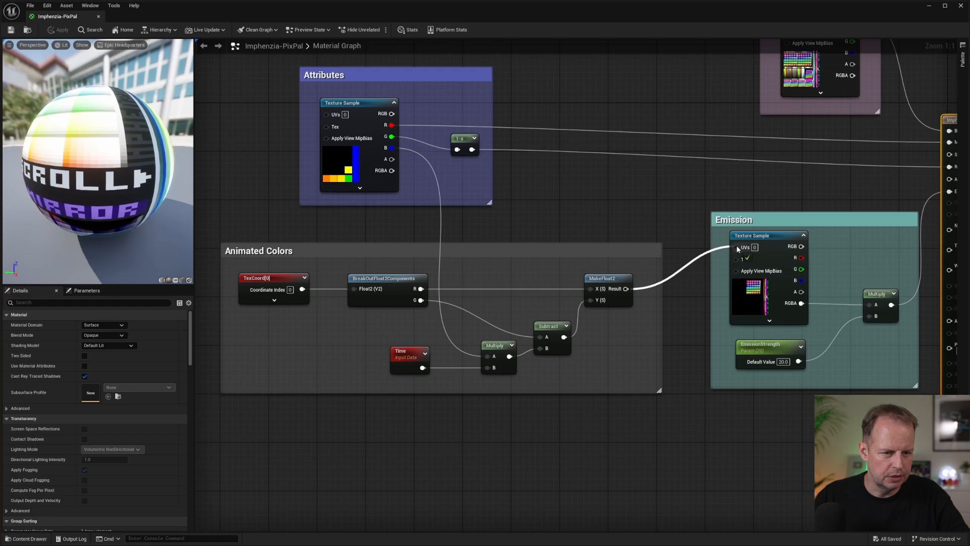
left_click_drag(737, 247, 737, 247)
right_click_drag(759, 155, 719, 293)
left_click_drag(582, 426, 744, 156)
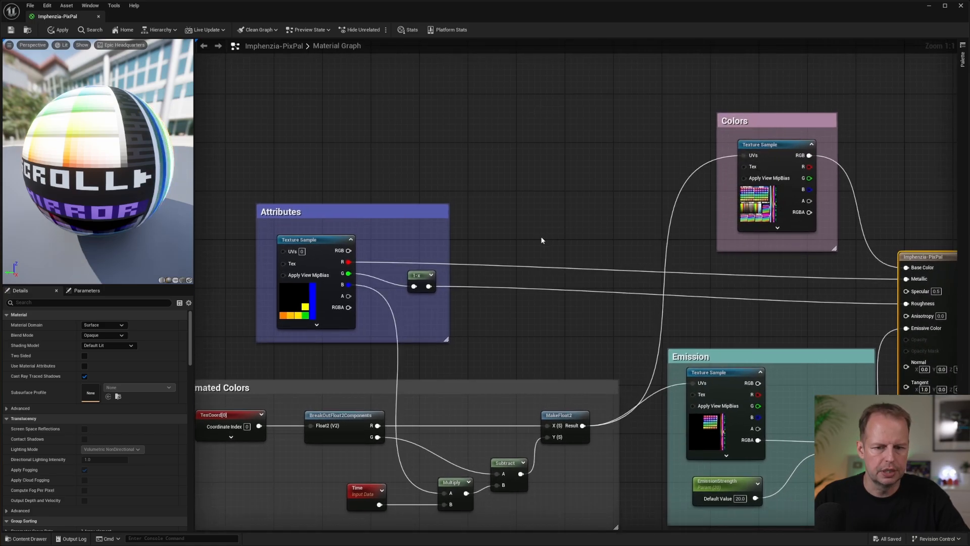
Examine how the Animated Colors group offsets the texture coordinates using Time and the Attributes texture's blue channel.
right_click_drag(541, 240, 624, 114)
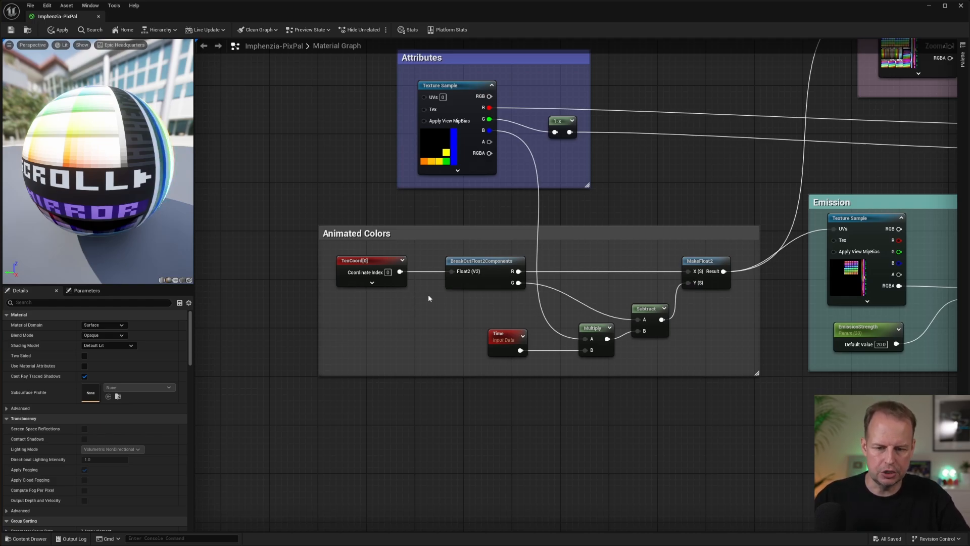
right_click_drag(601, 255, 569, 247)
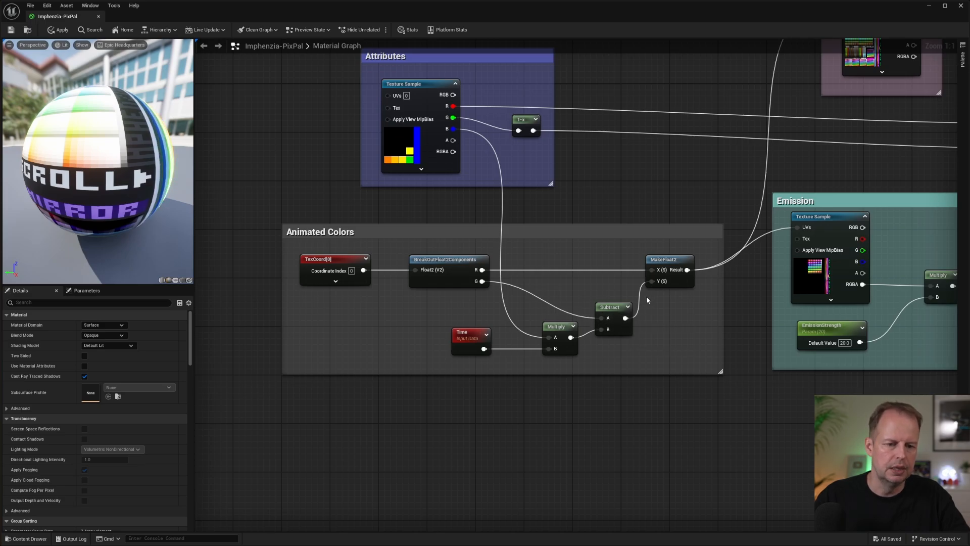
key("Home")
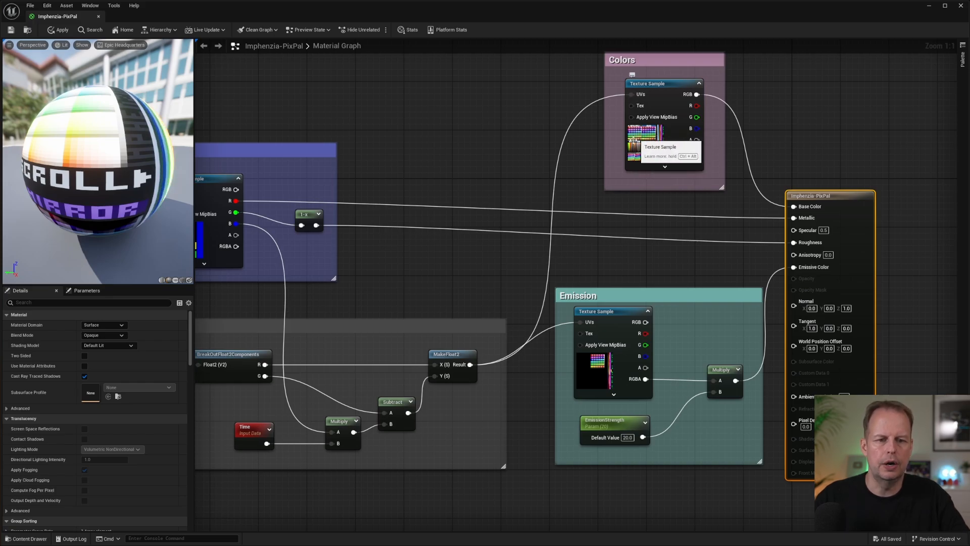
right_click_drag(459, 159, 515, 159)
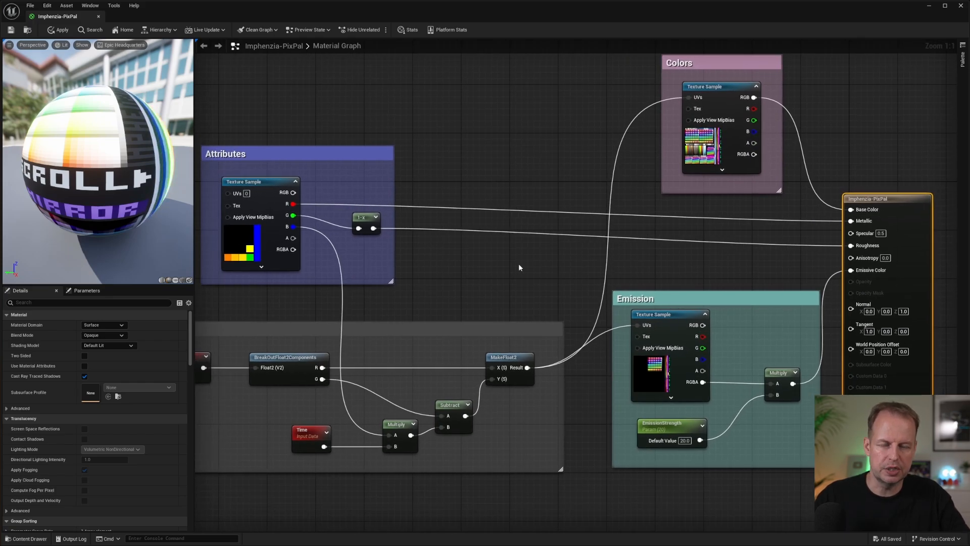
right_click_drag(421, 265, 588, 266)
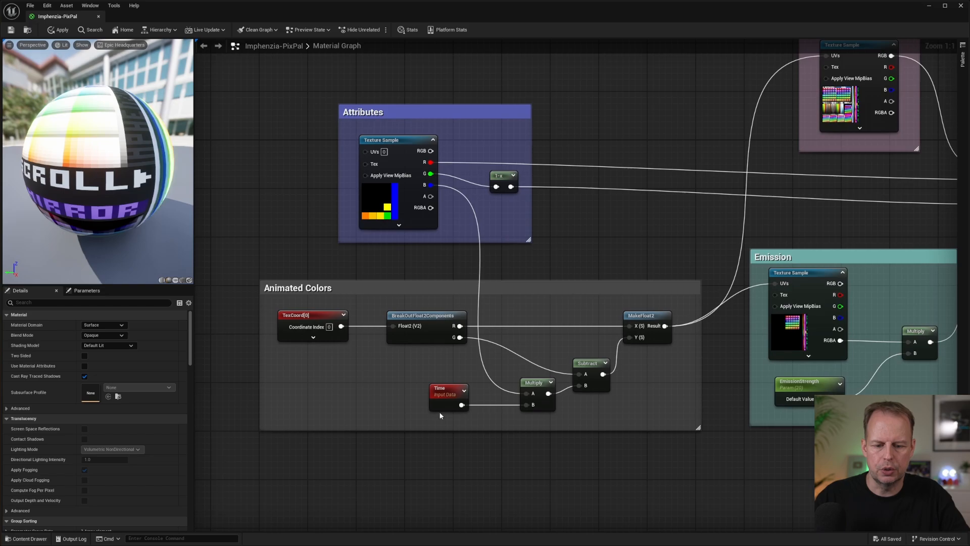
Examine the Multiply node in the Animated Colors group and rotate the preview sphere to inspect its scrolling and static texture areas.
right_click_drag(570, 227, 581, 247)
left_click(547, 406)
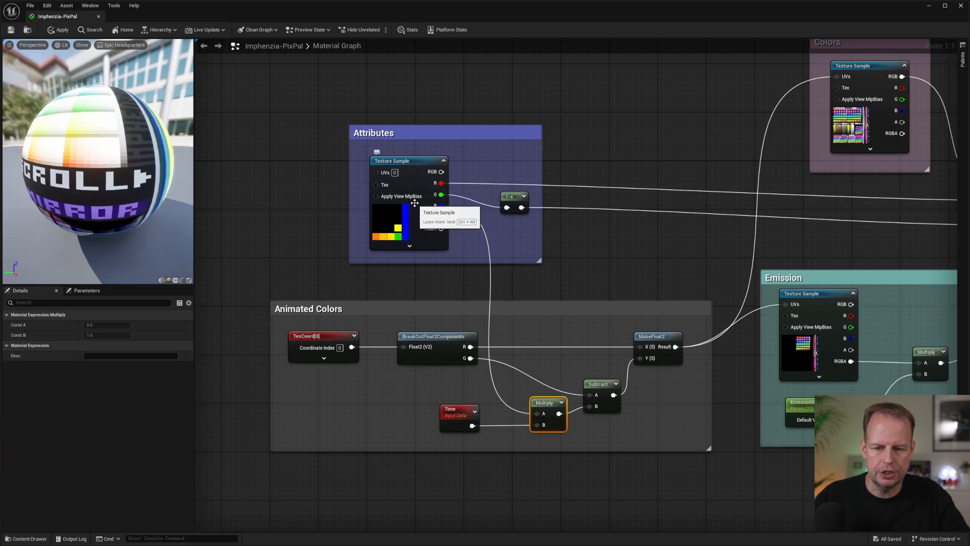
left_click_drag(134, 164, 58, 167)
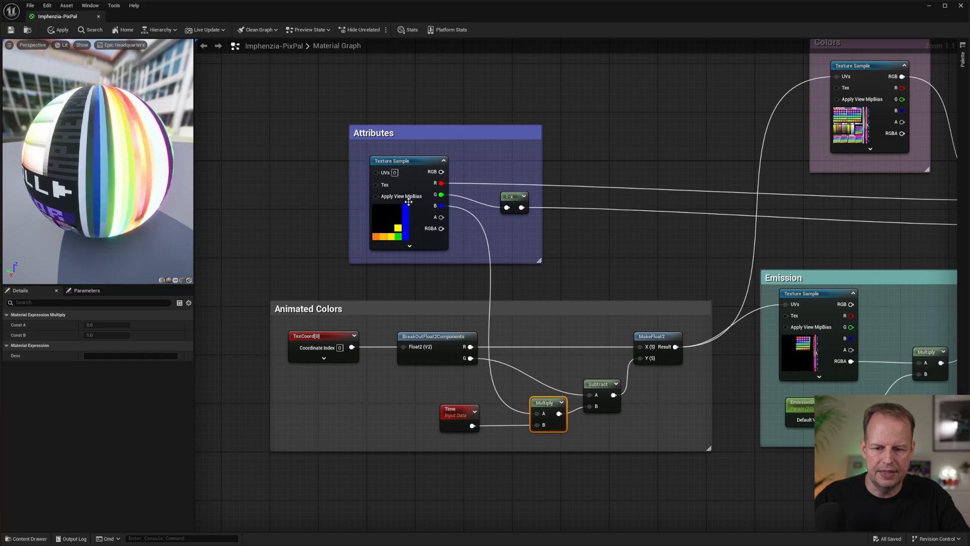
left_click_drag(140, 180, 88, 181)
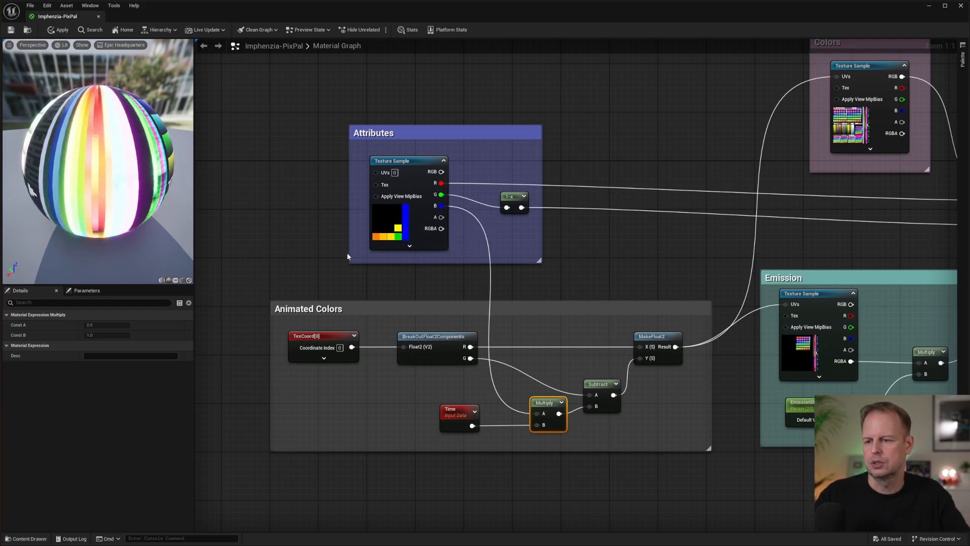
left_click_drag(102, 175, 126, 175)
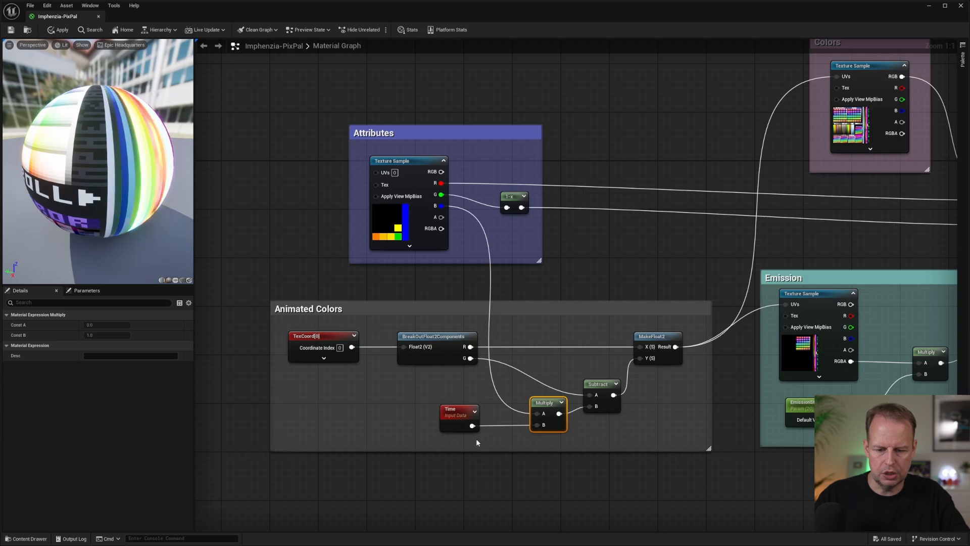
Insert a Multiply node with B set to 0.2 between Time and the existing Multiply in the Animated Colors group.
left_click_drag(450, 416, 444, 438)
type("mult")
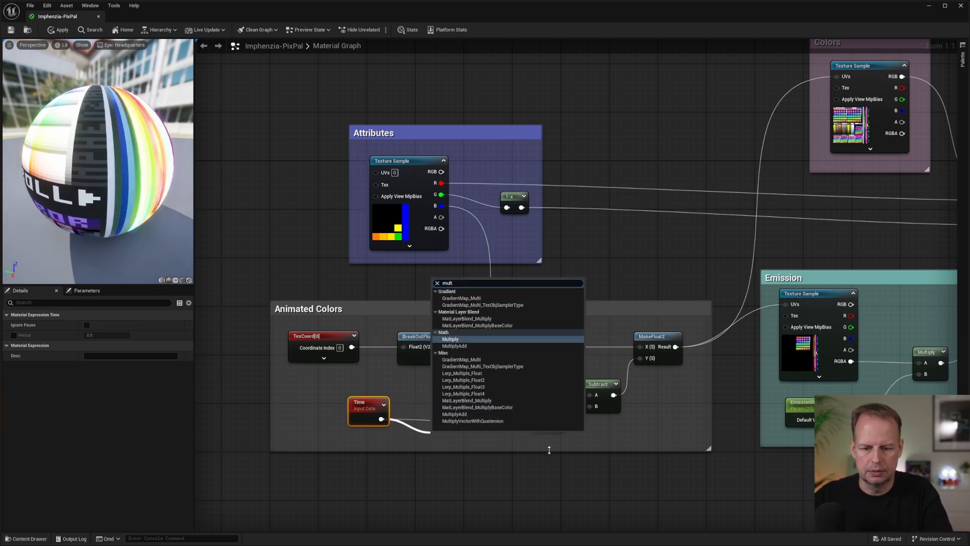
key("Return")
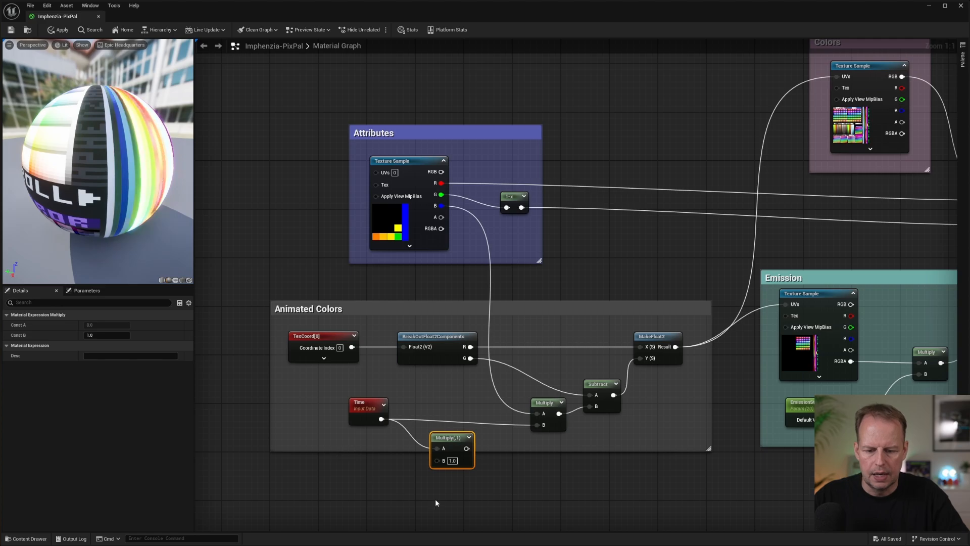
left_click(453, 463)
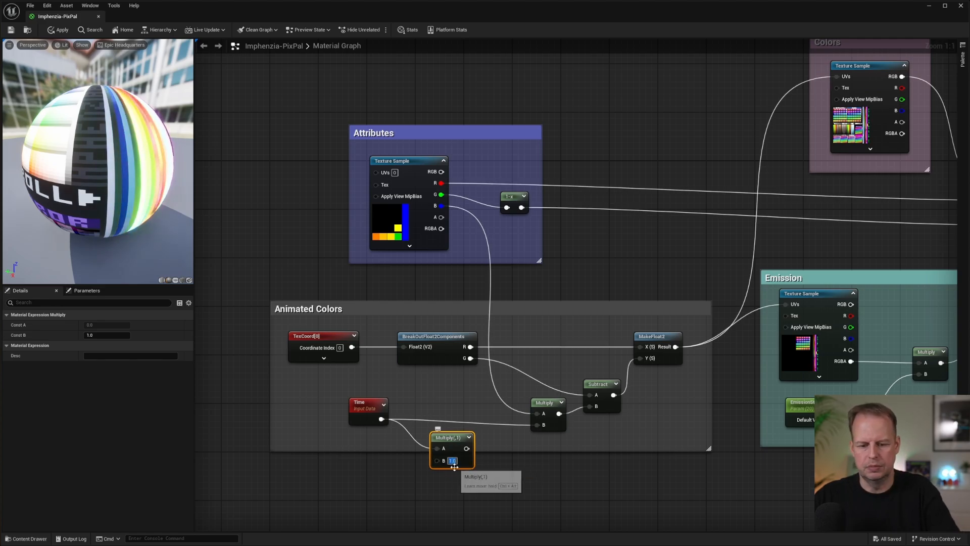
type("0.2")
key("Return")
left_click_drag(471, 448, 536, 425)
left_click_drag(460, 437, 463, 409)
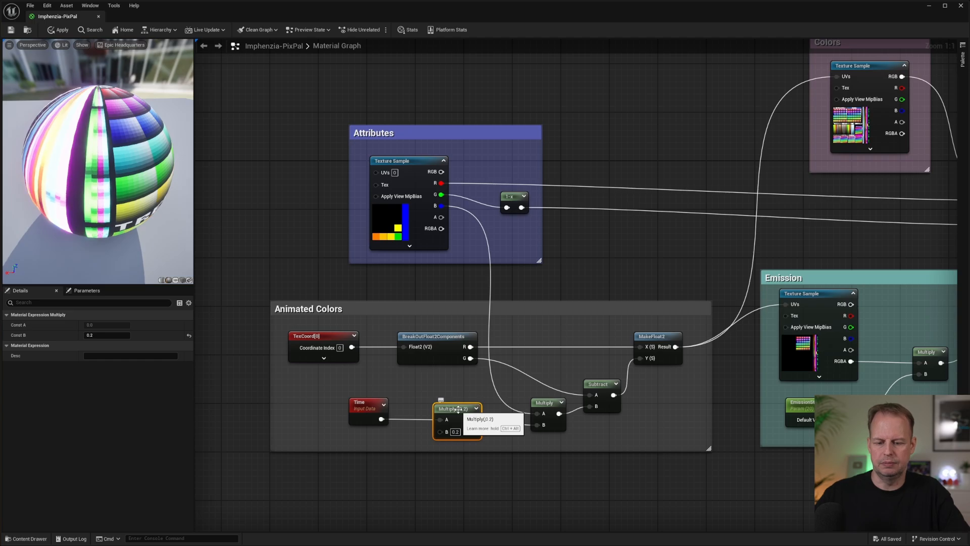
Delete the 0.2 Multiply node and feed Time directly into the B input of the Animated Colors Multiply.
key("Delete")
left_click_drag(382, 419, 403, 409)
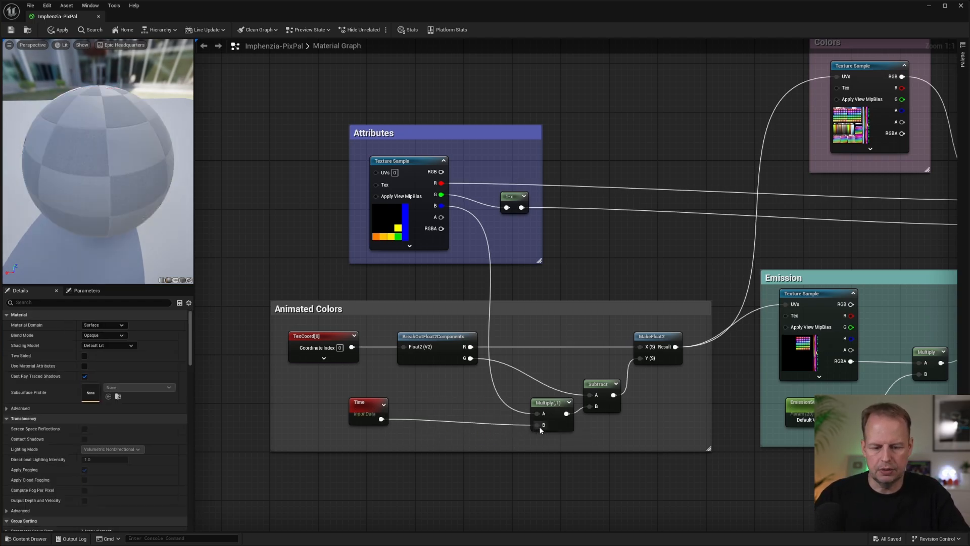
left_click_drag(54, 150, 124, 153)
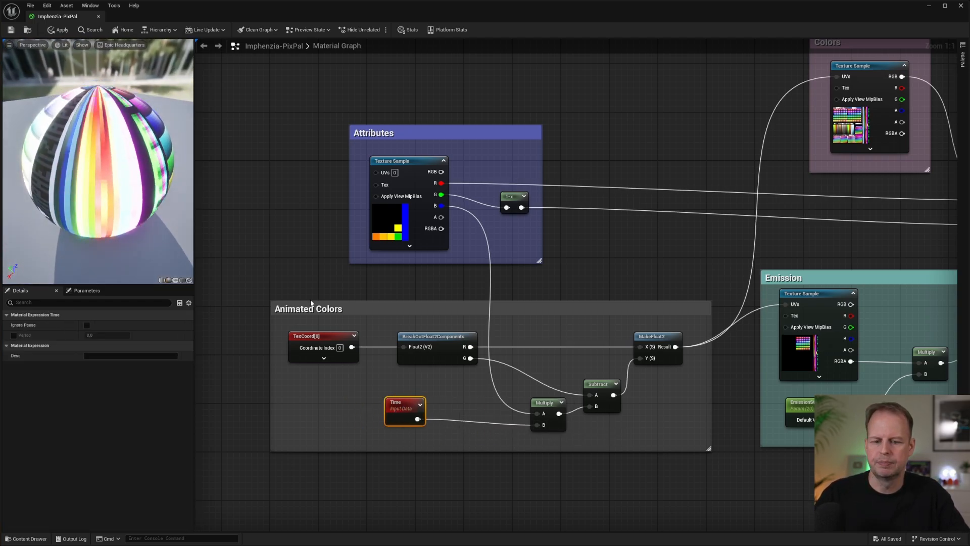
left_click(444, 281)
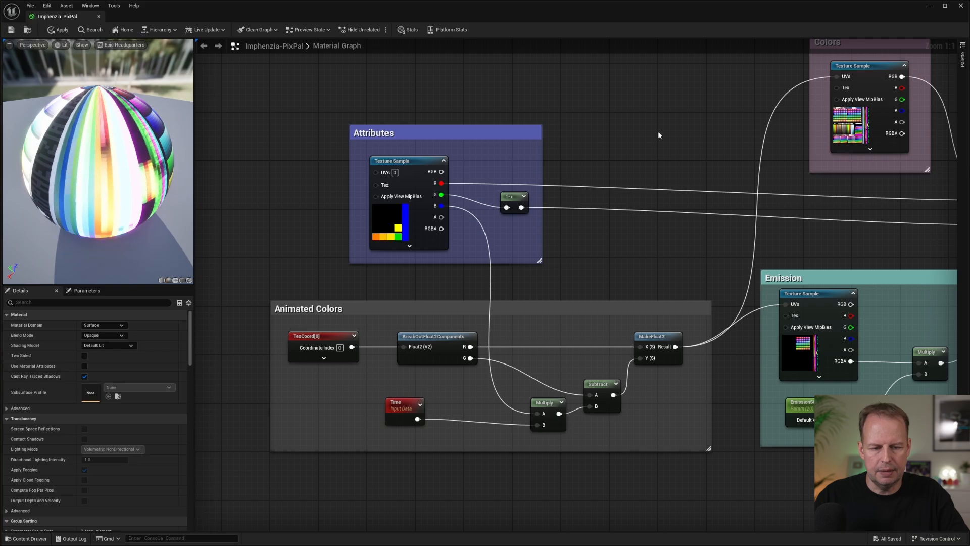
Review the Colors, Emission and Attributes connections into the material output, and return to the showcase level's room view.
right_click_drag(663, 81, 526, 177)
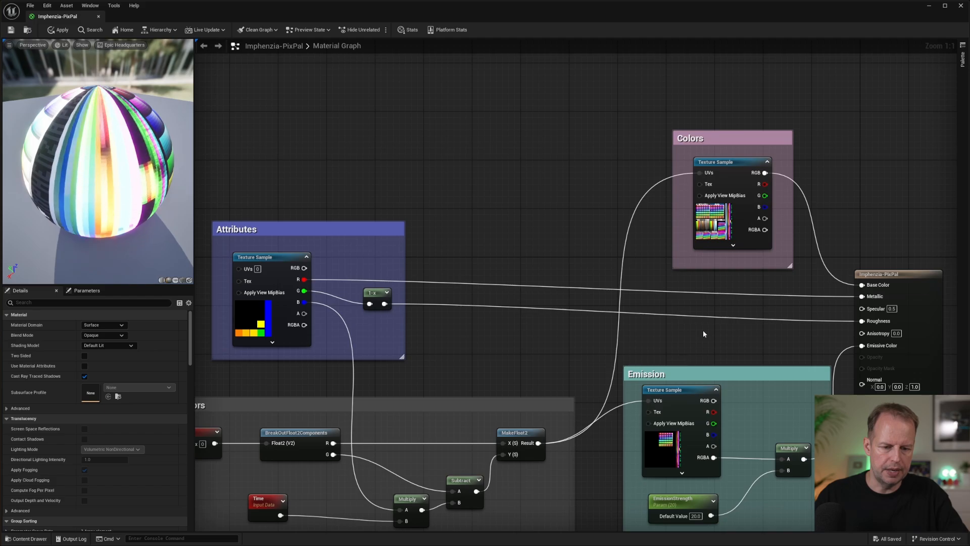
right_click_drag(704, 329, 735, 213)
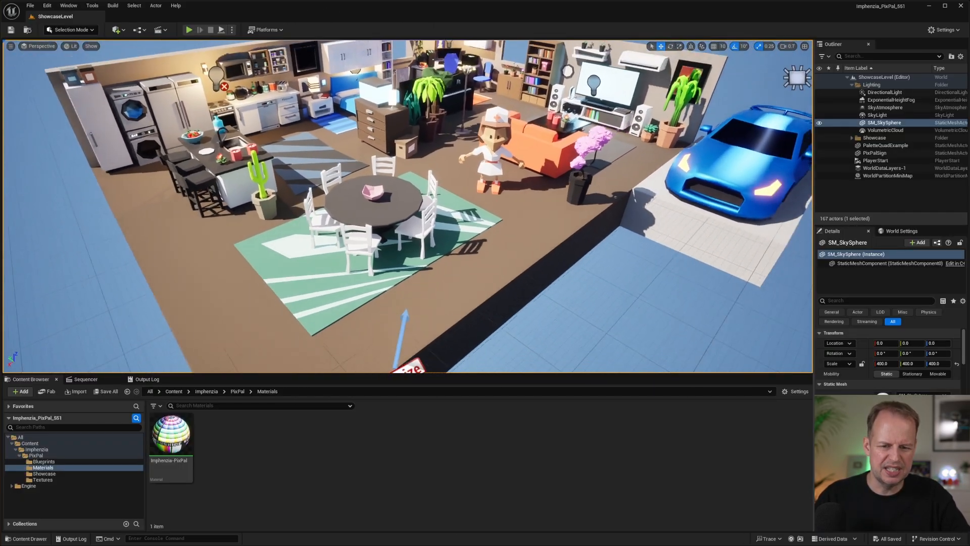
right_click_drag(407, 207, 329, 235)
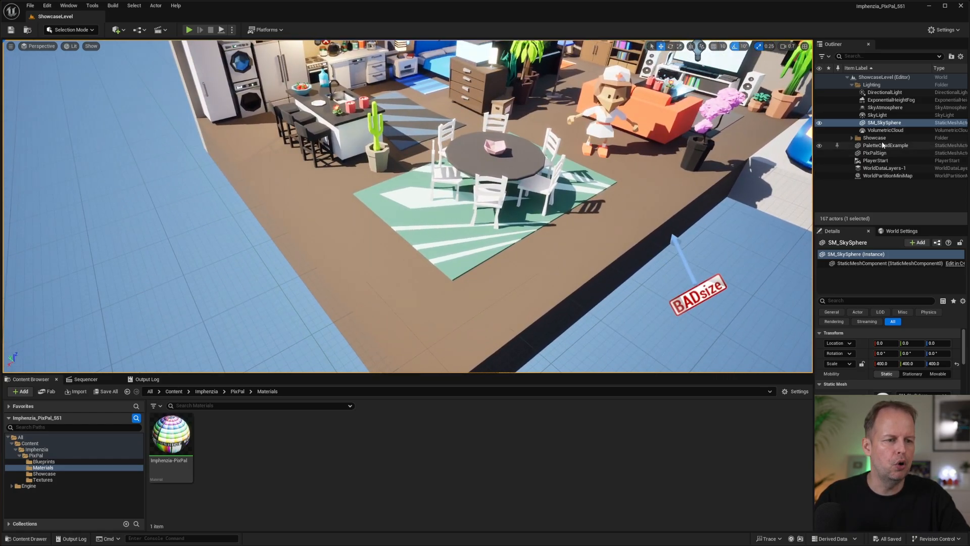
right_click_drag(626, 204, 666, 199)
Play the showcase level, fly around the kitchen, dining and living areas to inspect the assets, and end the play session.
left_click(189, 30)
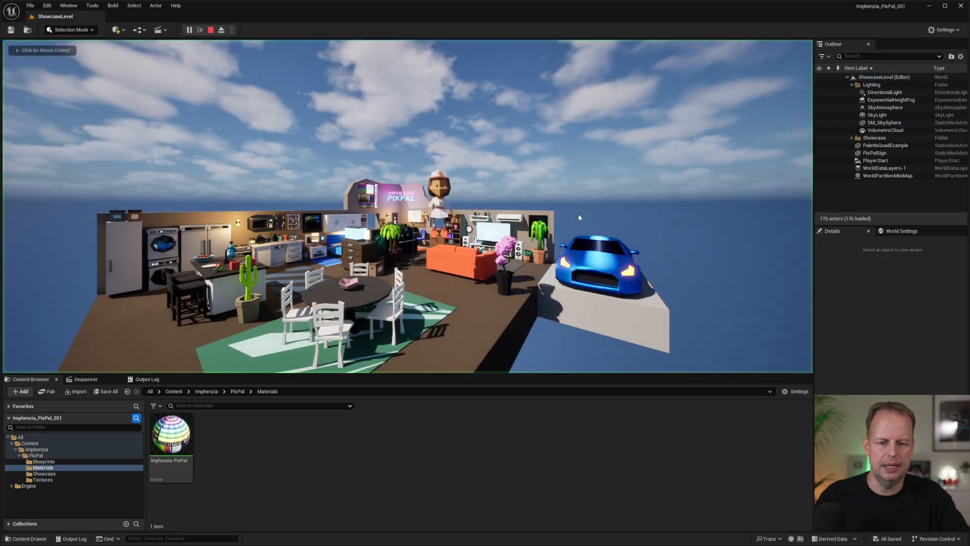
key("w")
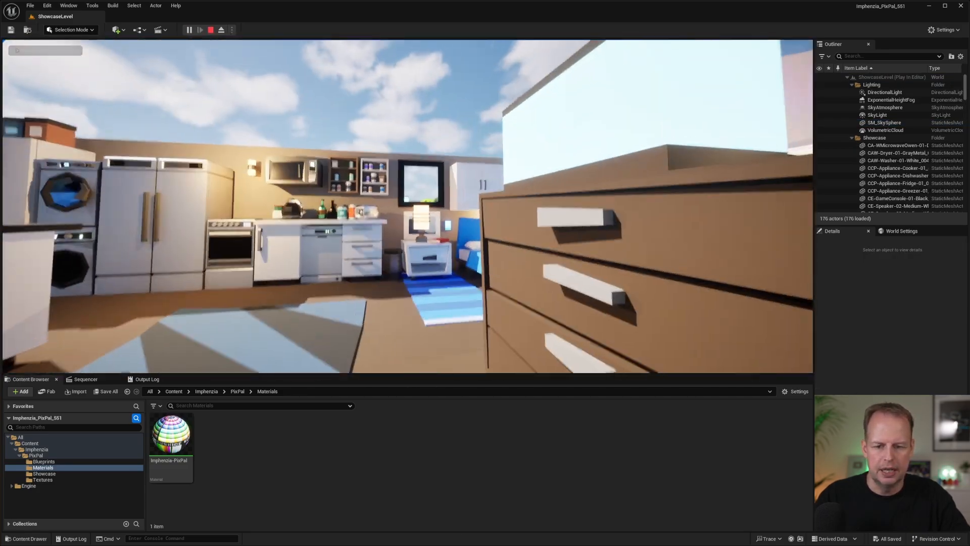
key("s")
key("s")
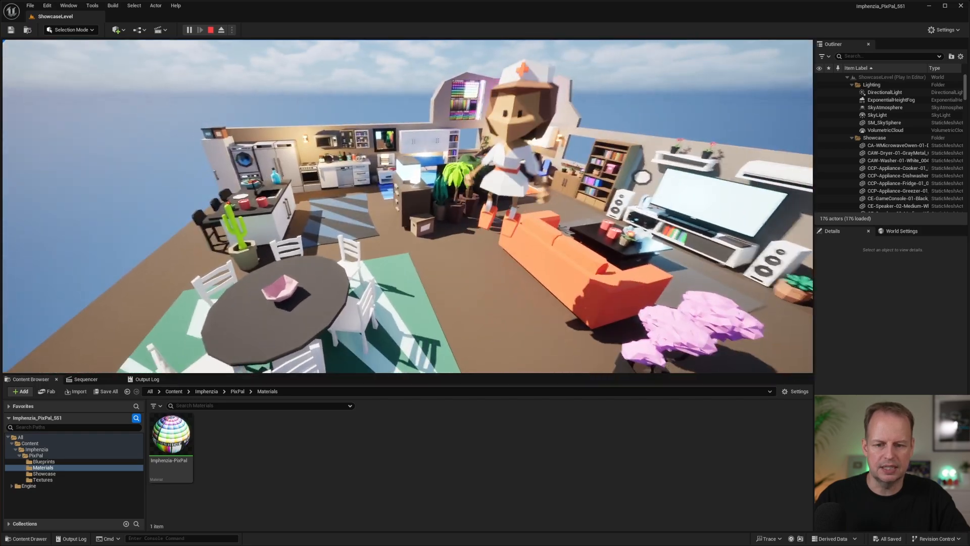
key("a")
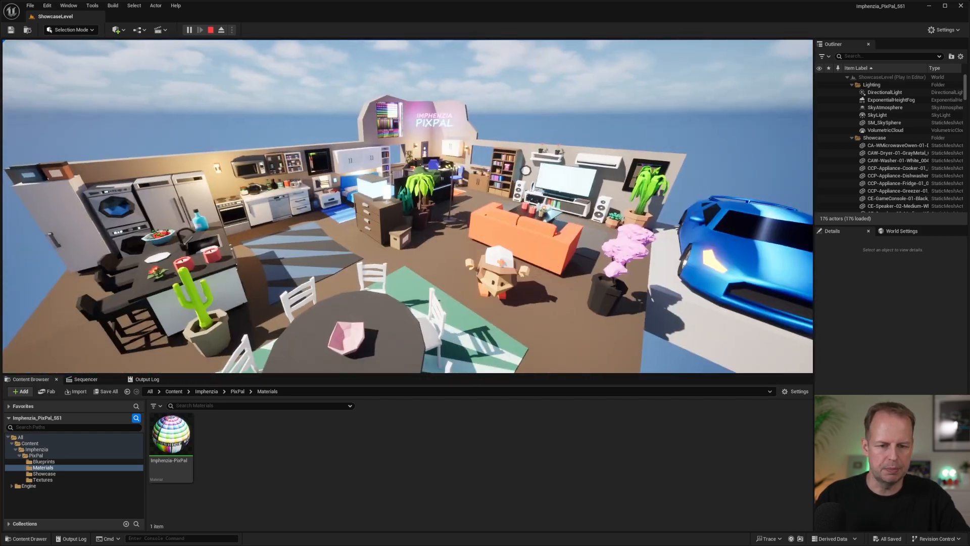
key("w")
key("w")
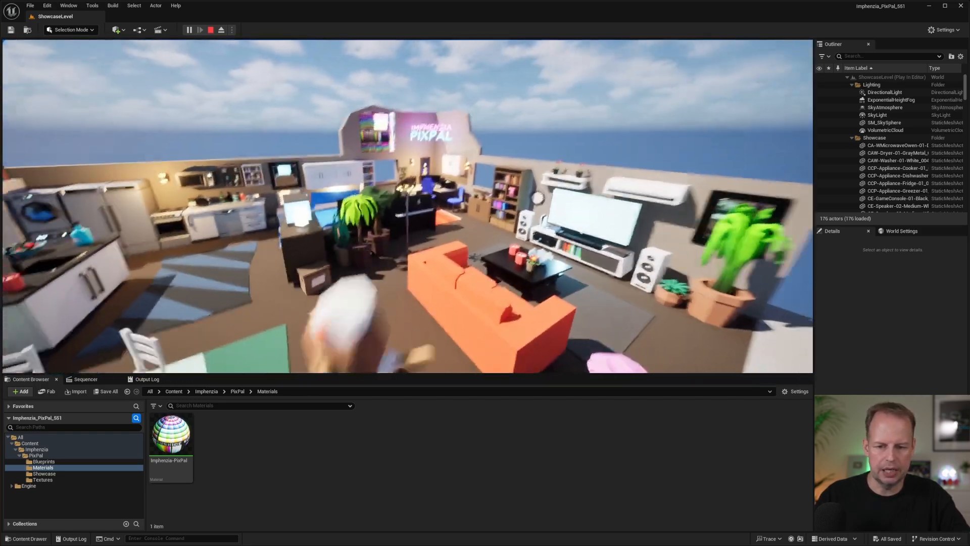
key("s")
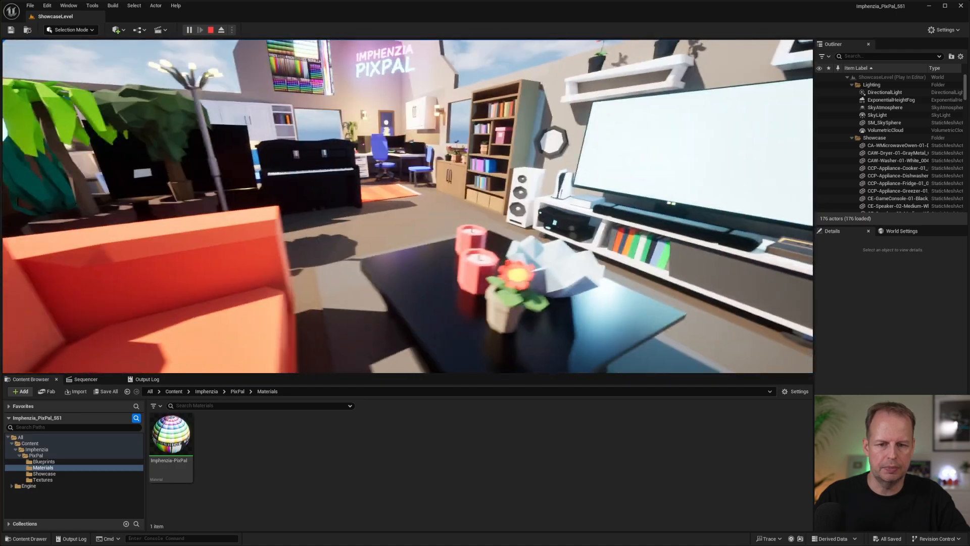
key("Escape")
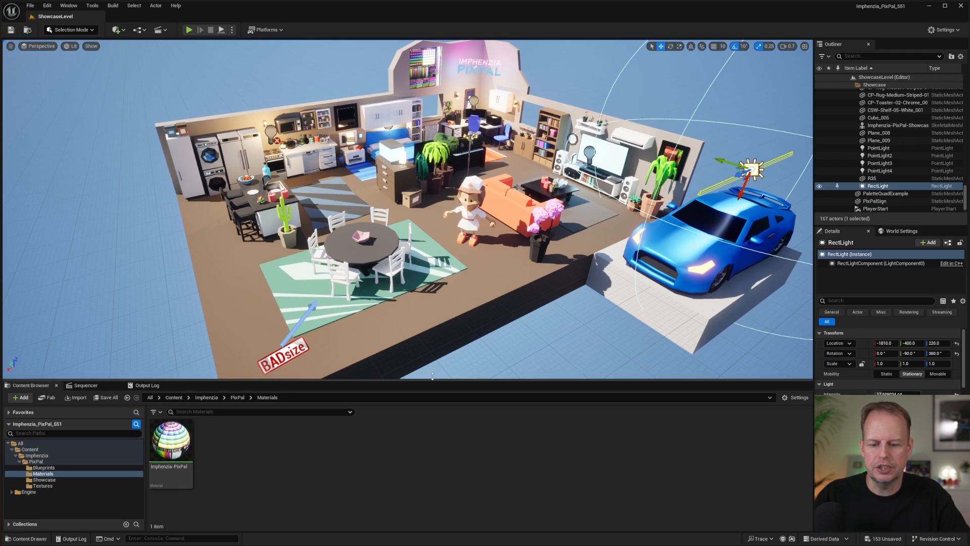
Create a new material named Imphenzia-PixPal-Recreated in the PixPal Materials folder.
left_click_drag(429, 381, 508, 340)
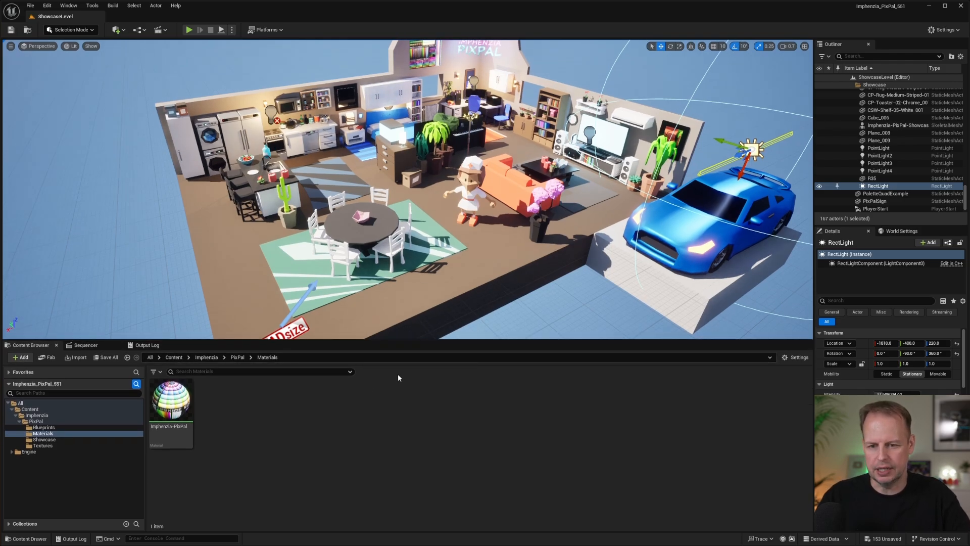
right_click(224, 400)
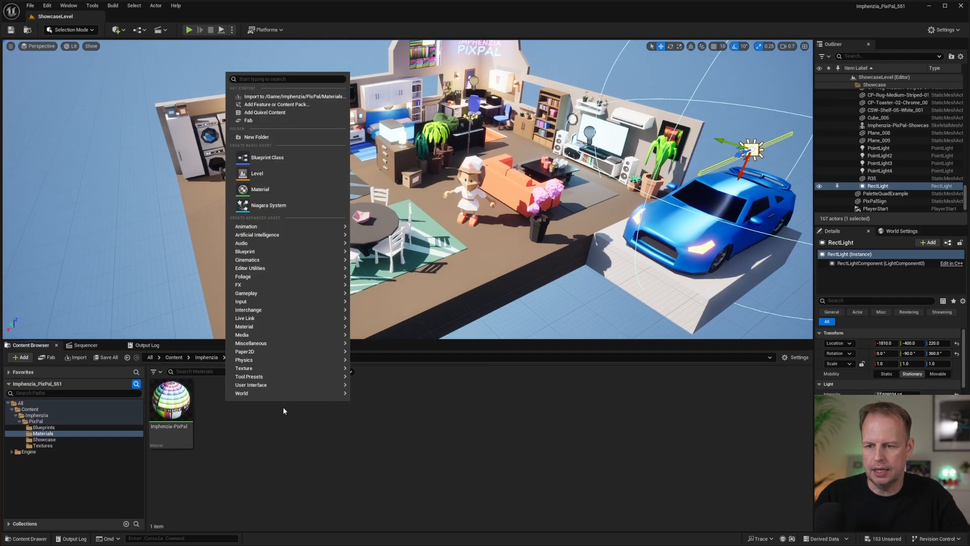
left_click(287, 190)
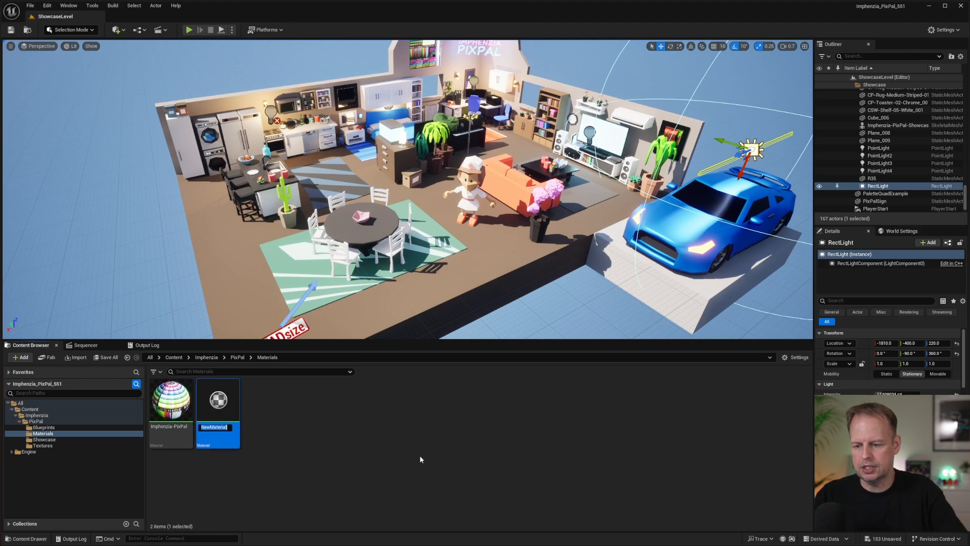
type("Imphenzia-Pix")
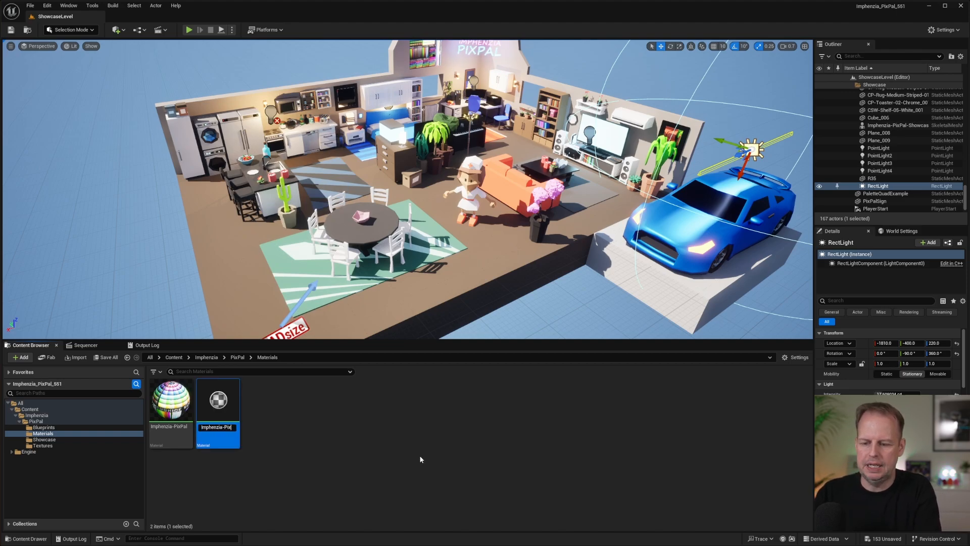
type("Pal-Recreate")
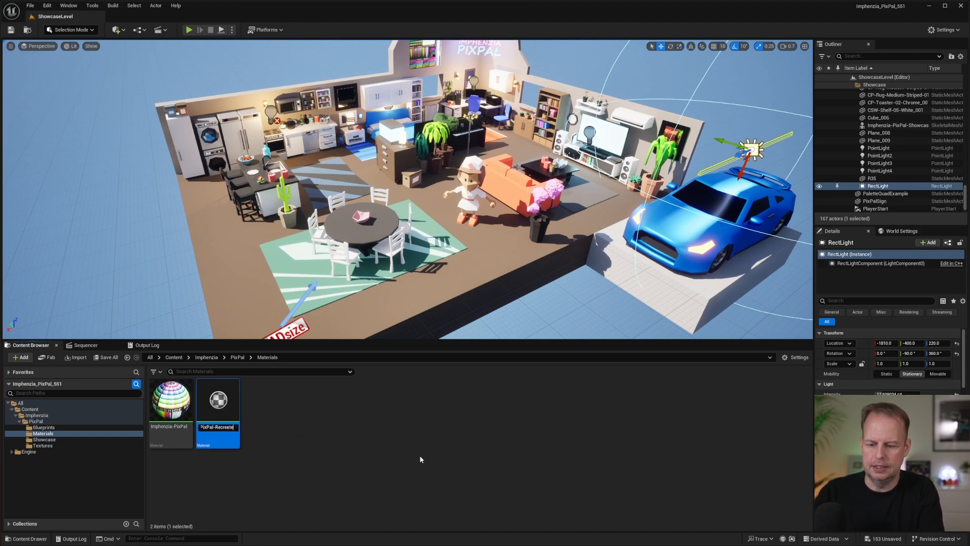
type("d")
key("Return")
left_click(417, 423)
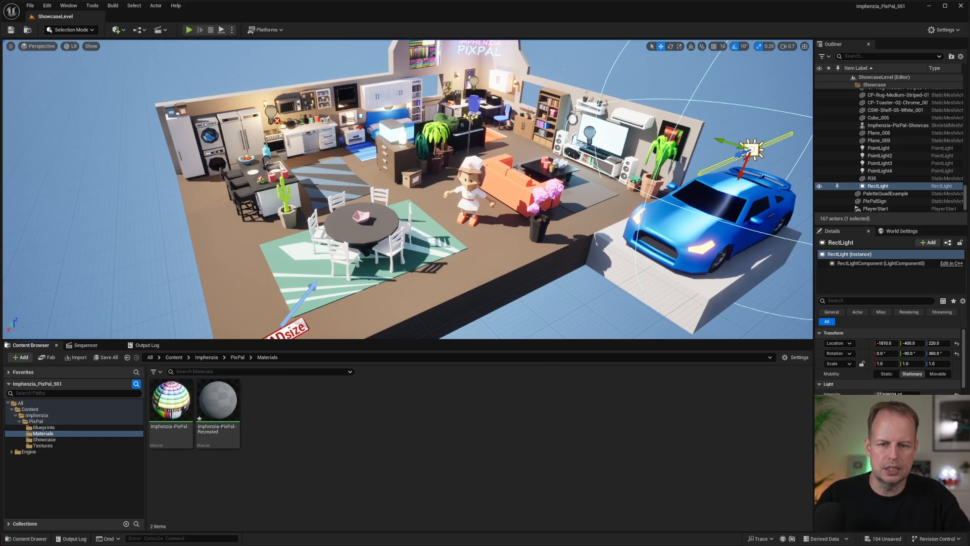
In the Showcase folder, select all static meshes from CA-WMicrowaveOwen-01-DarkMetal_002 through Cube_006, plus PixPalSign, Plane_008, Plane_009 and R35.
left_click(44, 439)
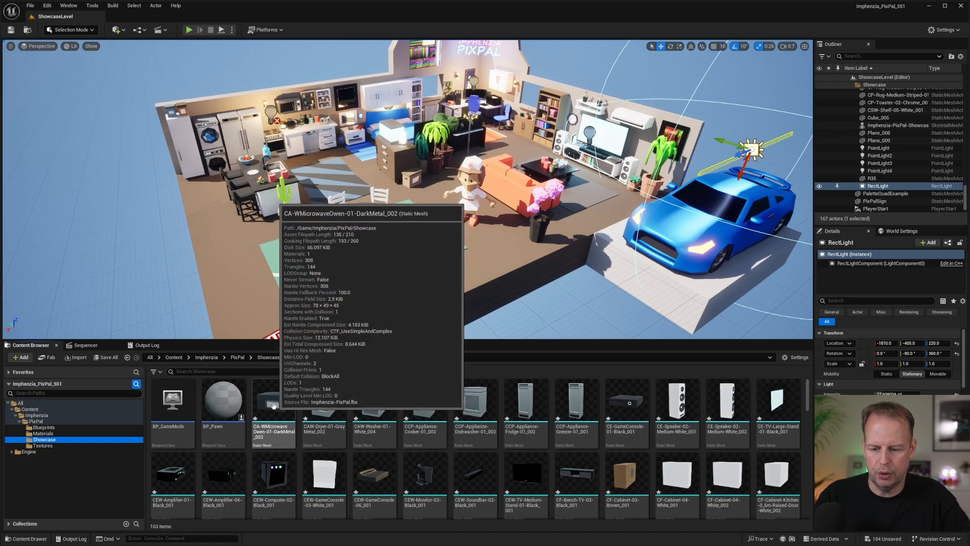
left_click(281, 414)
left_click_drag(807, 391, 811, 514)
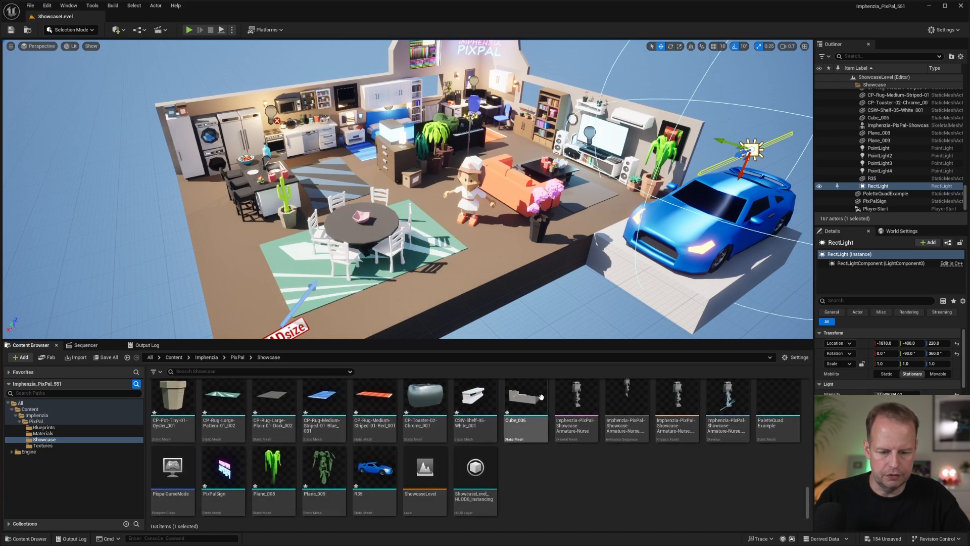
left_click(525, 404, "shift")
left_click(223, 470, "ctrl")
left_click(273, 470, "ctrl")
left_click(336, 470, "ctrl")
left_click(336, 470, "ctrl")
left_click(374, 470, "ctrl")
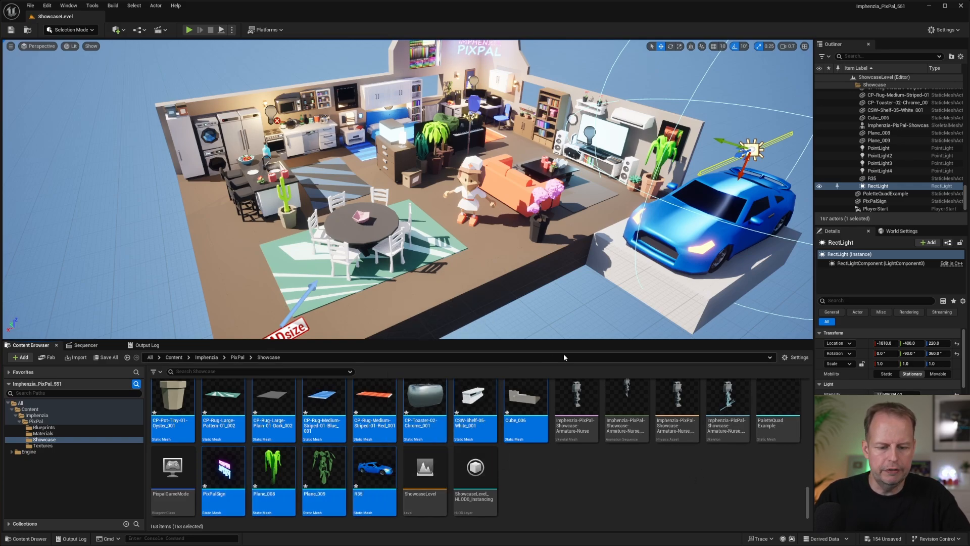
left_click_drag(573, 341, 573, 241)
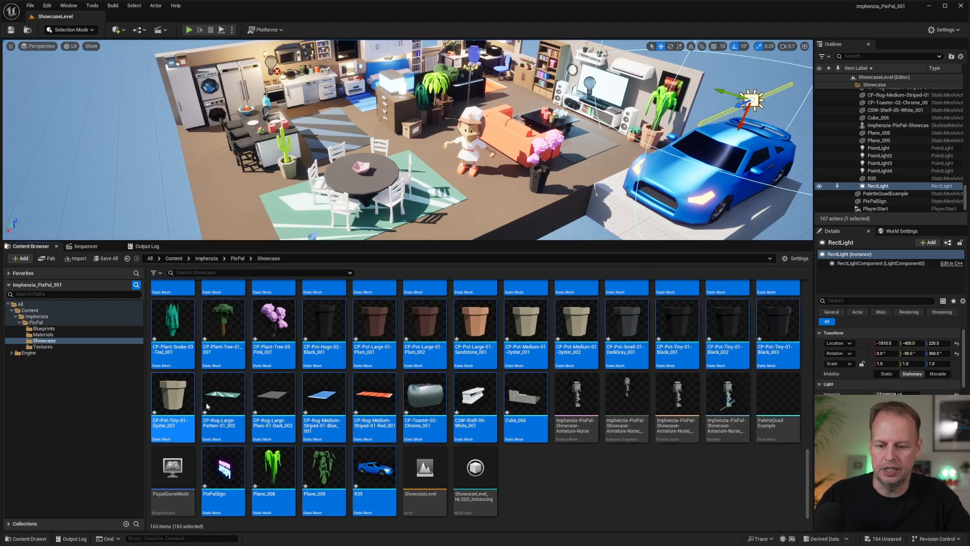
Open the selected static meshes in the Property Matrix and expand property groups such as LodSettings, NaniteSettings and StaticMesh for inspection.
mouse_move(498, 395)
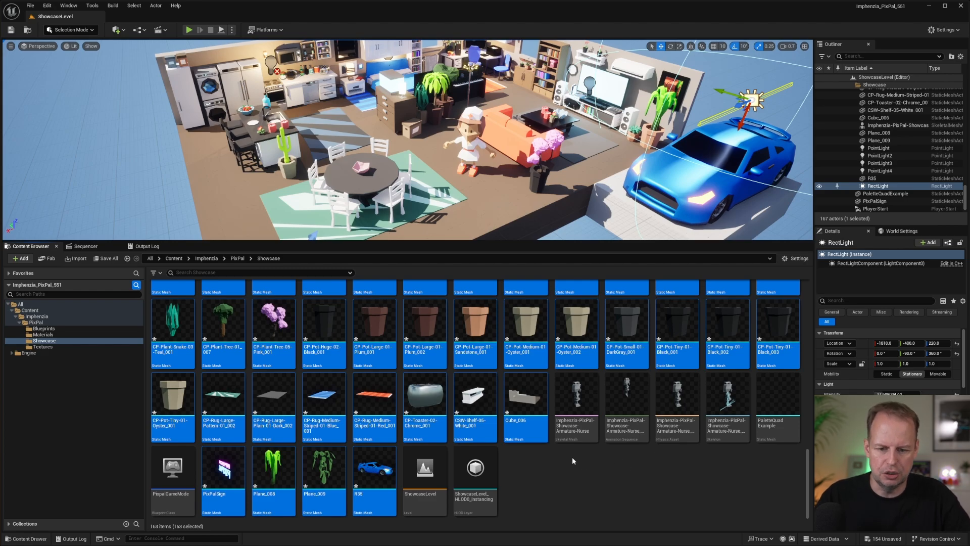
right_click(521, 312)
mouse_move(581, 176)
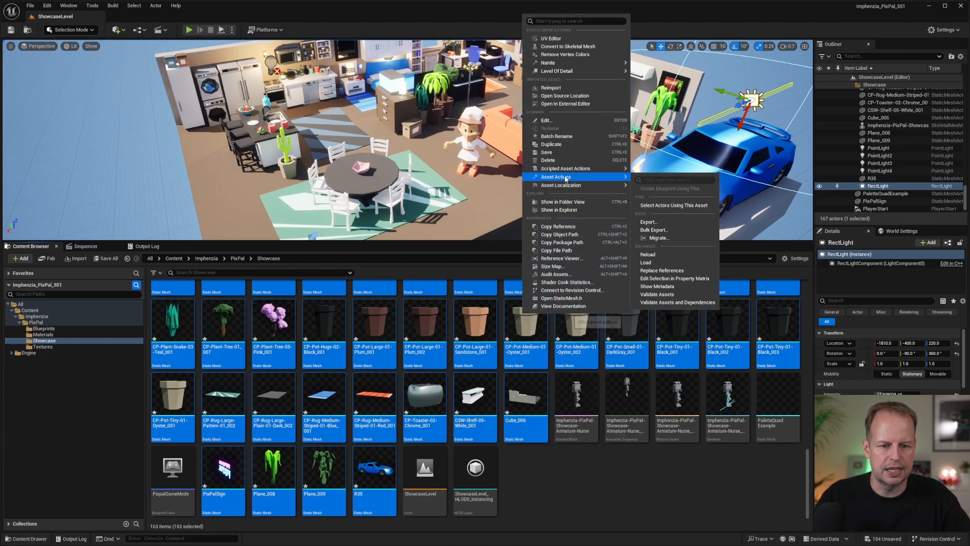
left_click(691, 279)
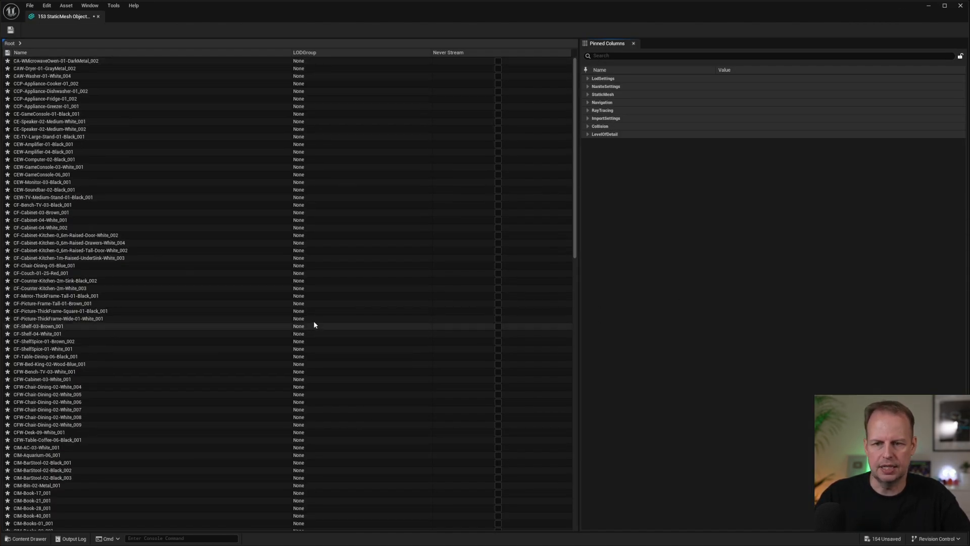
left_click(588, 78)
left_click(587, 95)
left_click(588, 110)
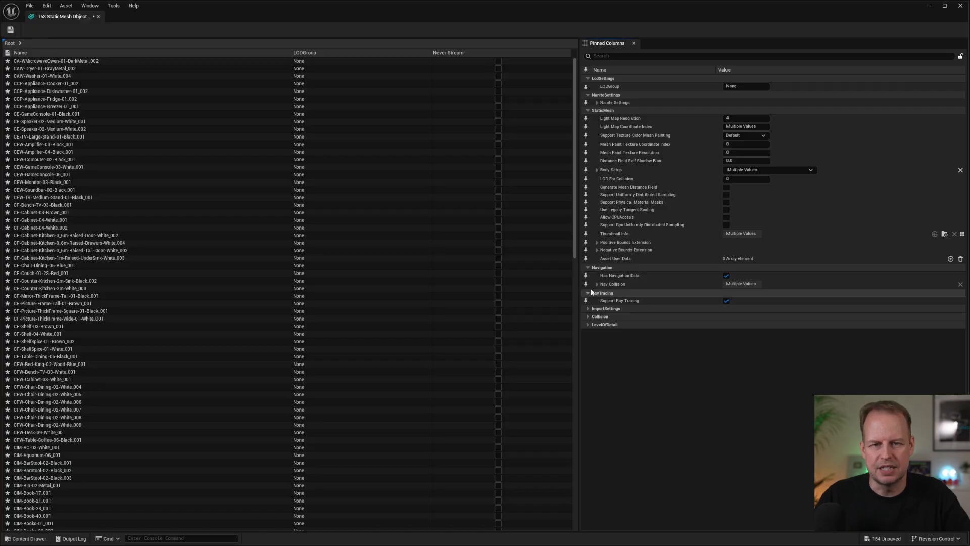
Close the Property Matrix and run Replace Materials on the selected static meshes with Imphenzia-PixPal-Recreated as the default material.
left_click(98, 17)
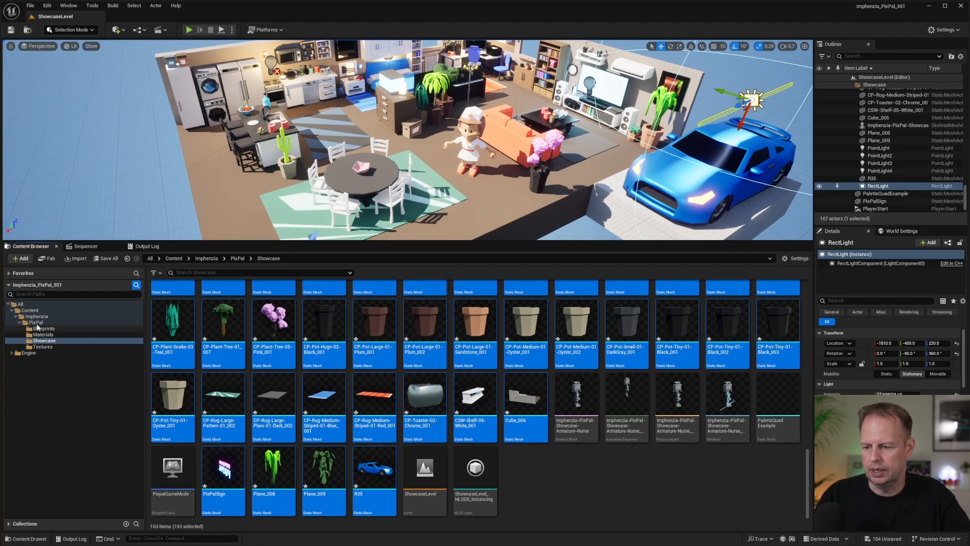
right_click(420, 397)
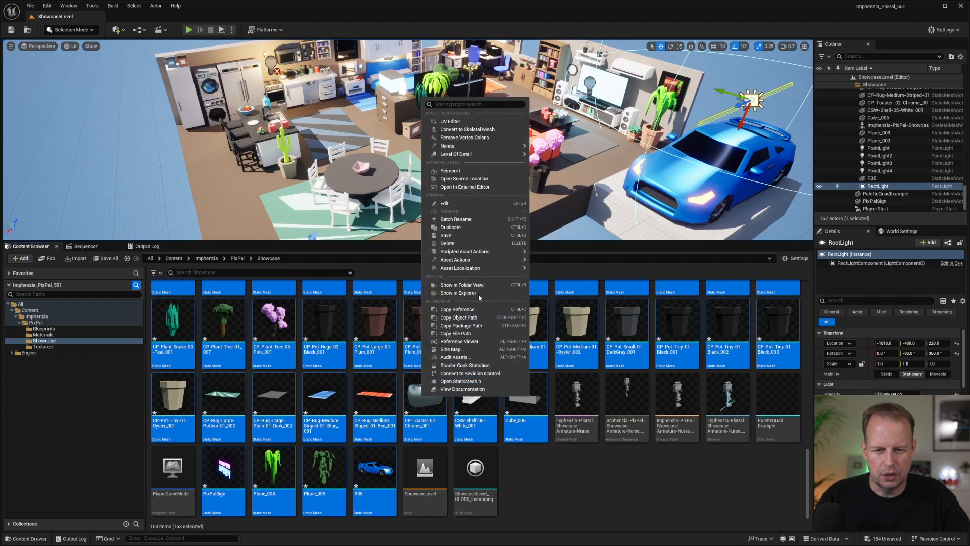
mouse_move(487, 251)
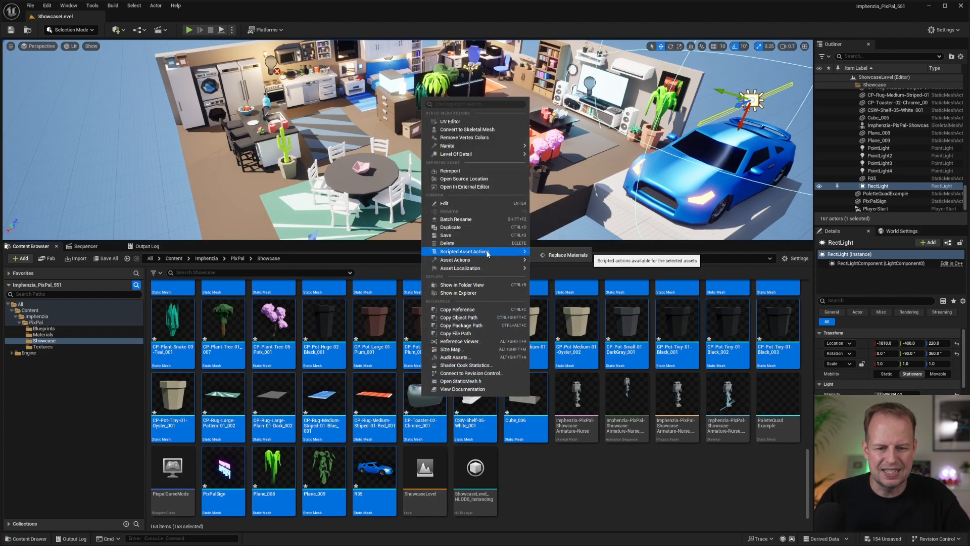
left_click(553, 254)
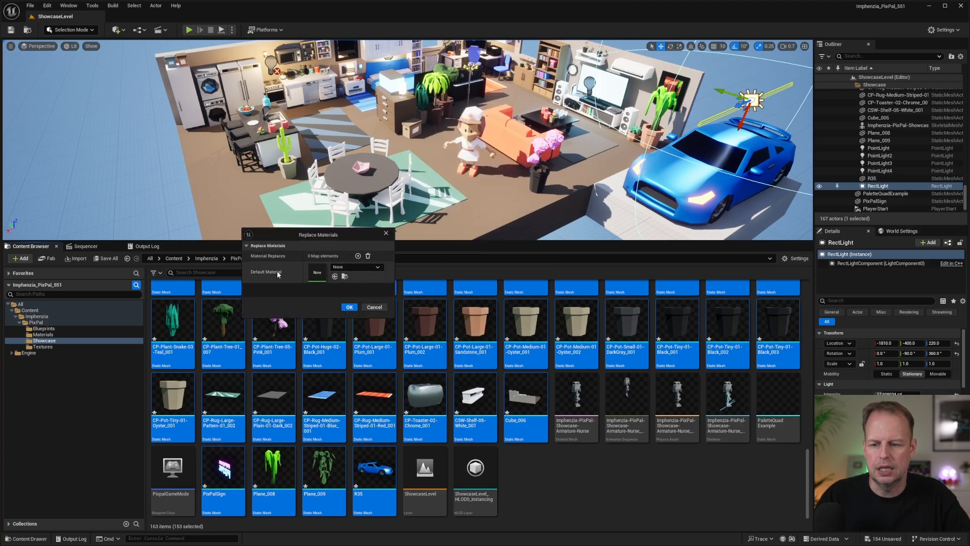
left_click(357, 267)
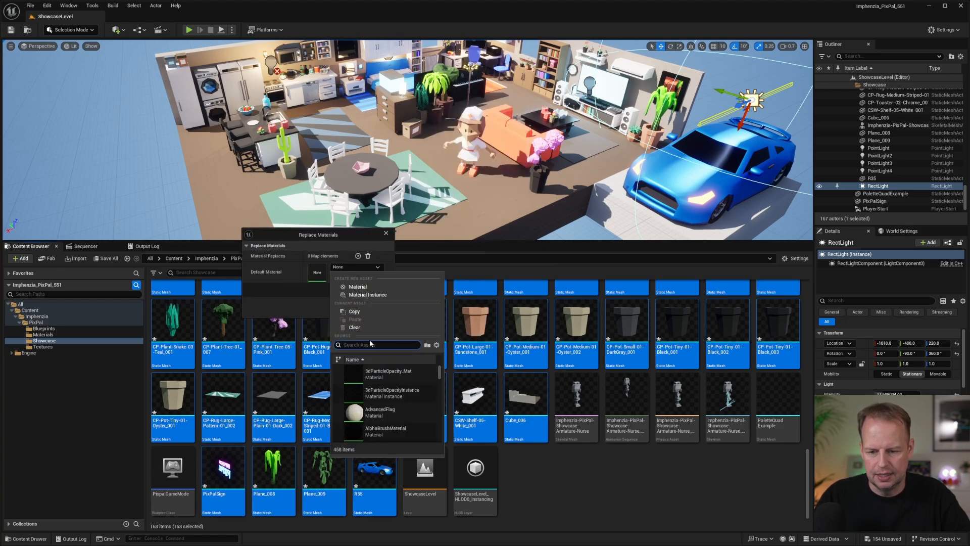
type("im")
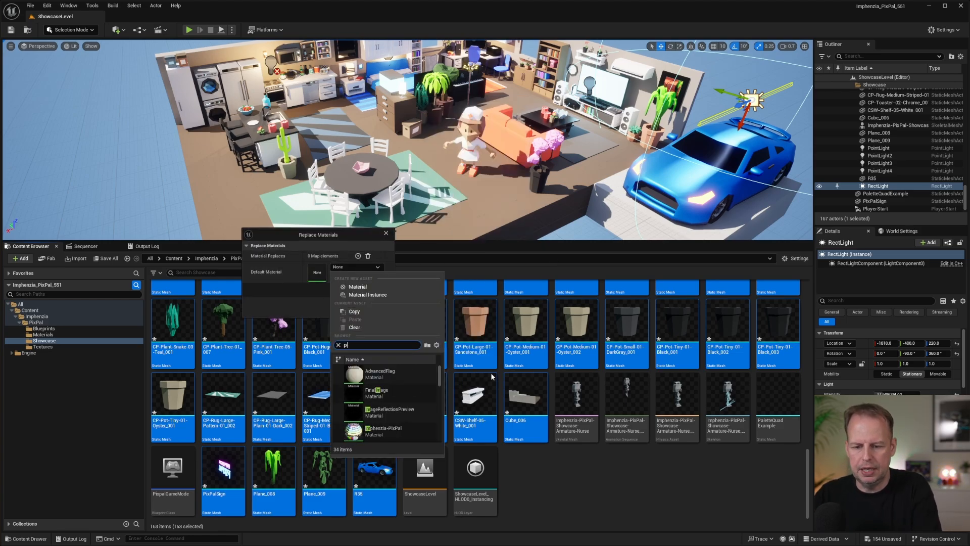
type("al")
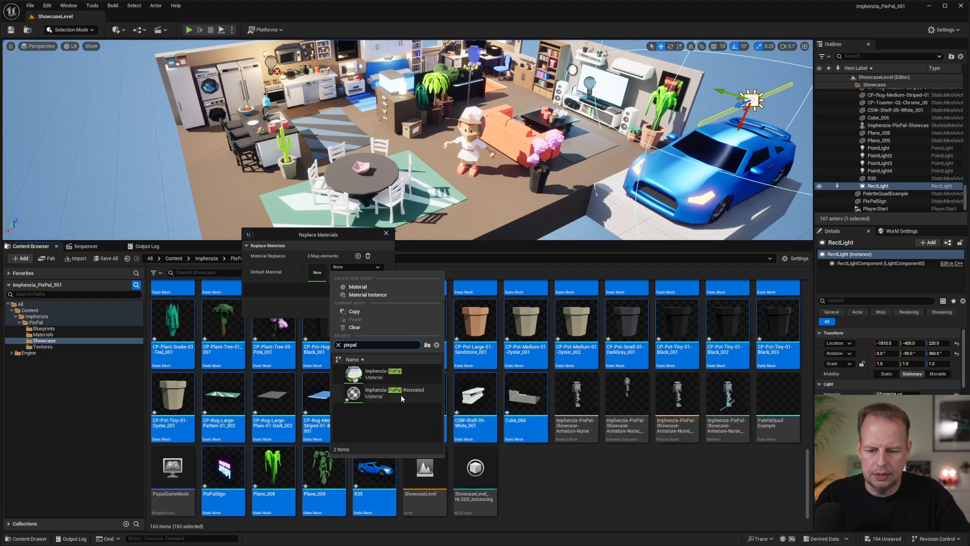
left_click(386, 393)
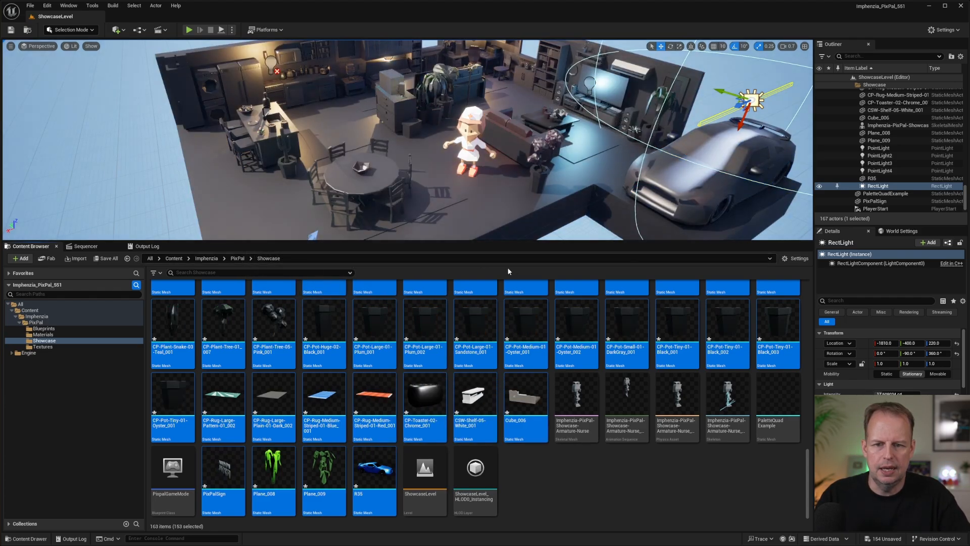
right_click_drag(494, 108, 490, 81)
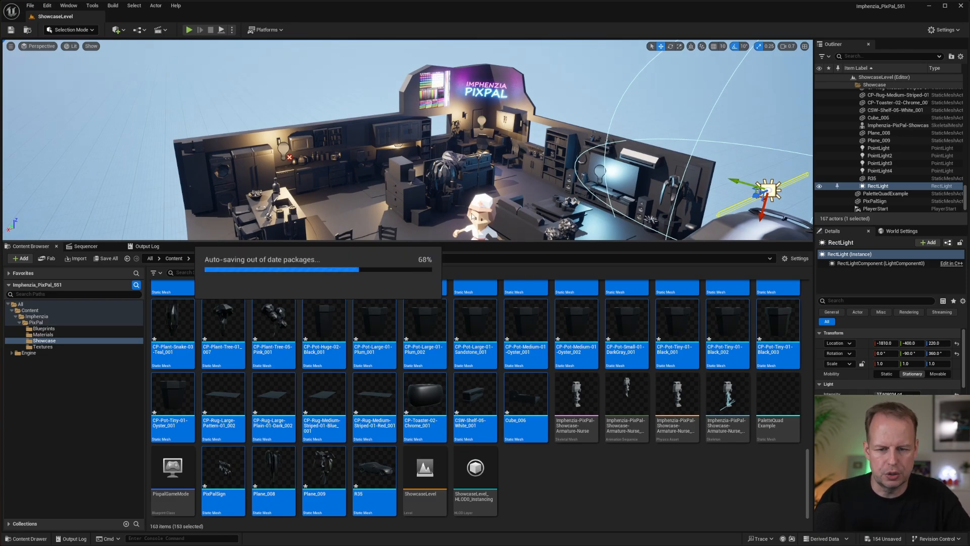
right_click_drag(473, 217, 491, 247)
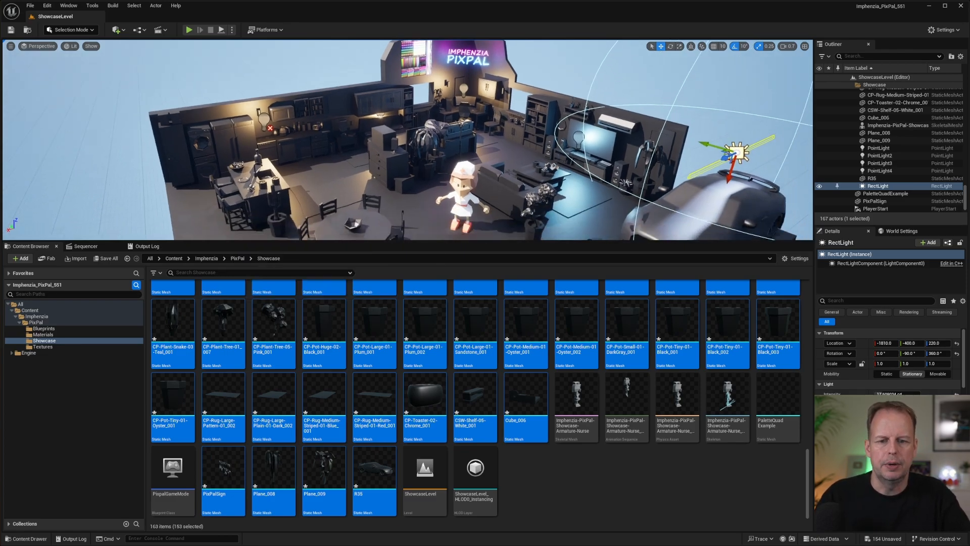
right_click_drag(458, 128, 445, 170)
Open the AssetActionsUtility blueprint, examine the mesh loop, undo and material slot sections of its Event Graph, and close it.
left_click(600, 470)
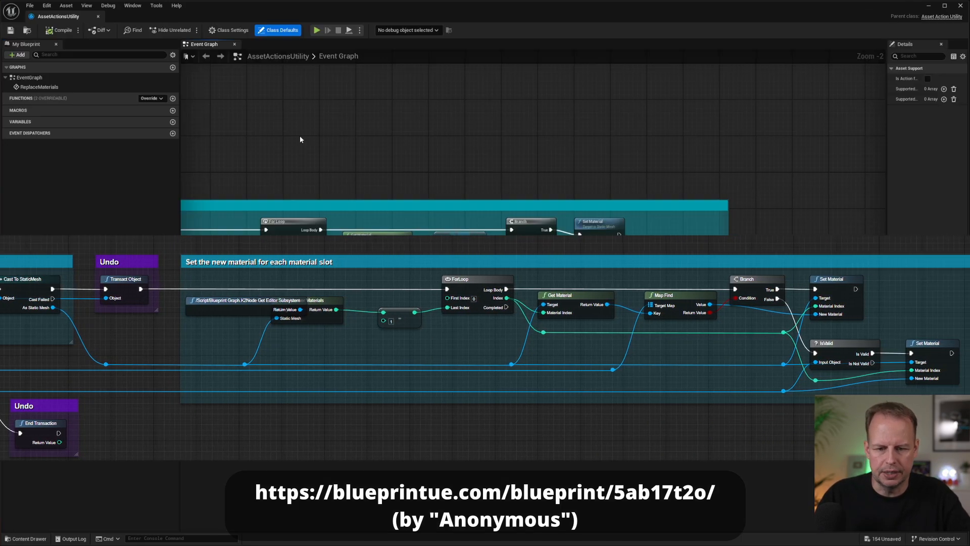
right_click_drag(300, 139, 680, 97)
right_click_drag(361, 145, 630, 147)
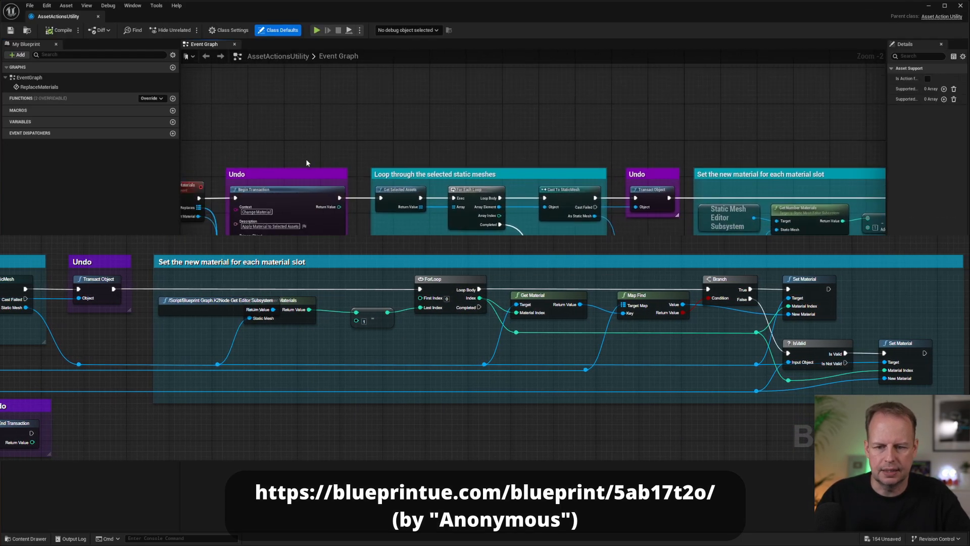
mouse_move(307, 162)
right_mouse_down()
mouse_move(555, 140)
mouse_move(526, 192)
mouse_move(455, 190)
mouse_move(399, 236)
right_mouse_up()
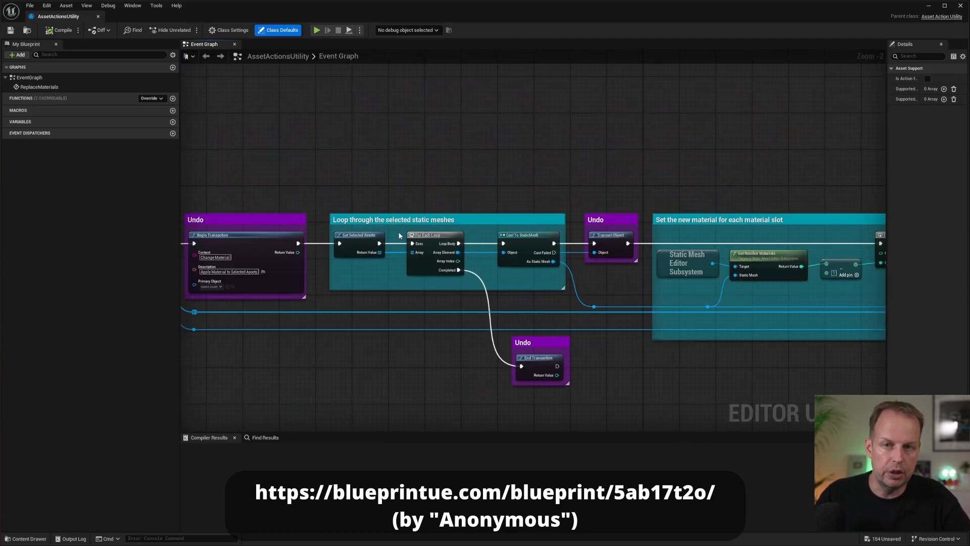
right_click_drag(512, 191, 428, 174)
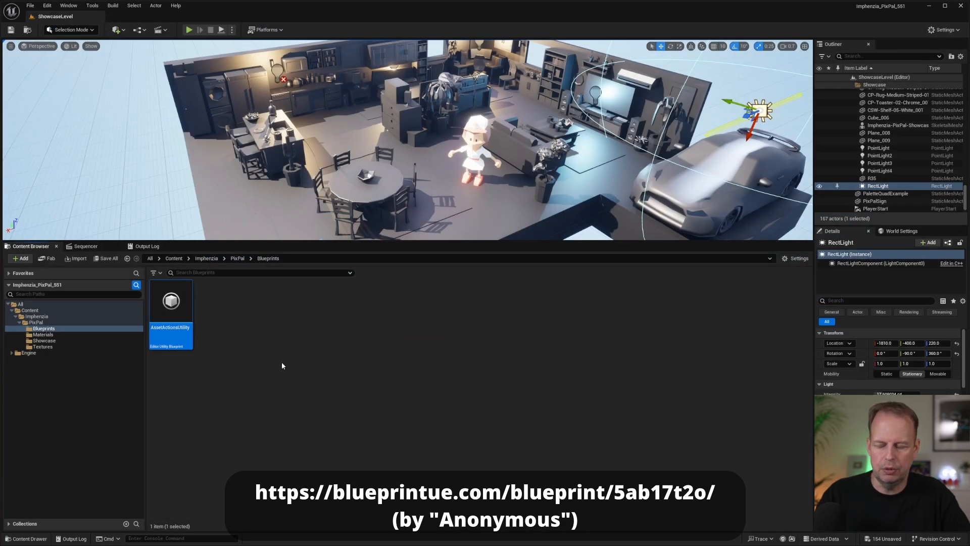
left_click(283, 365)
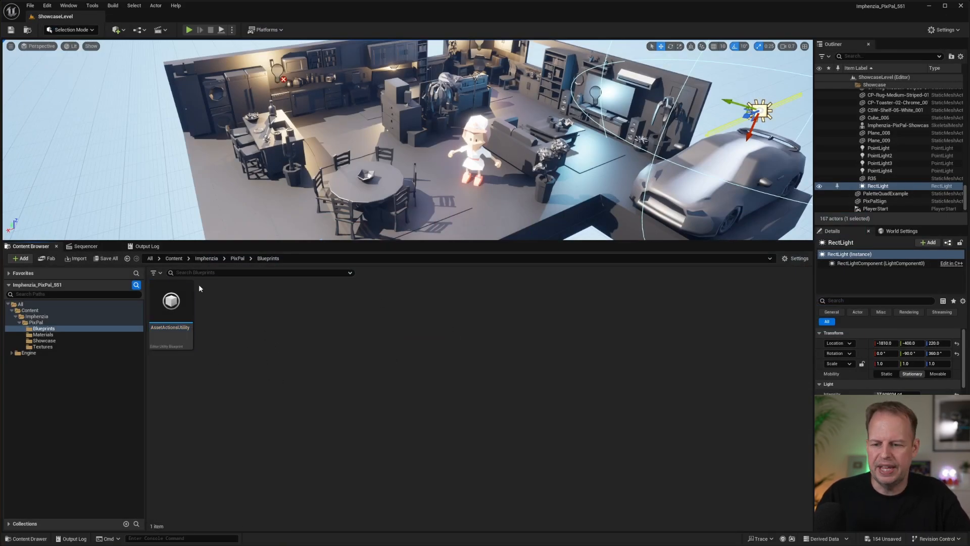
In the Showcase folder, look up the scripted asset actions offered for the CEW-GameConsole-03-White_001 mesh without running any.
left_click(43, 340)
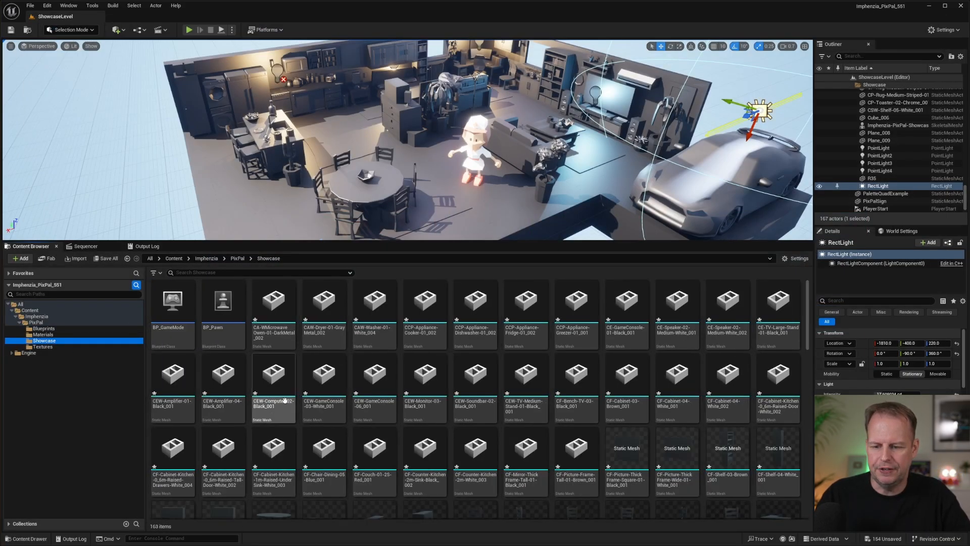
right_click(324, 399)
mouse_move(380, 237)
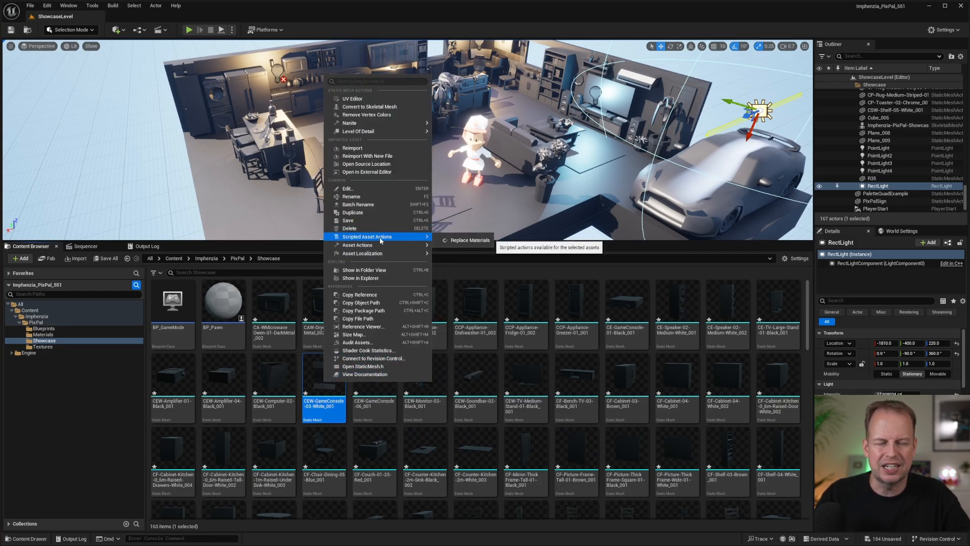
left_click(45, 386)
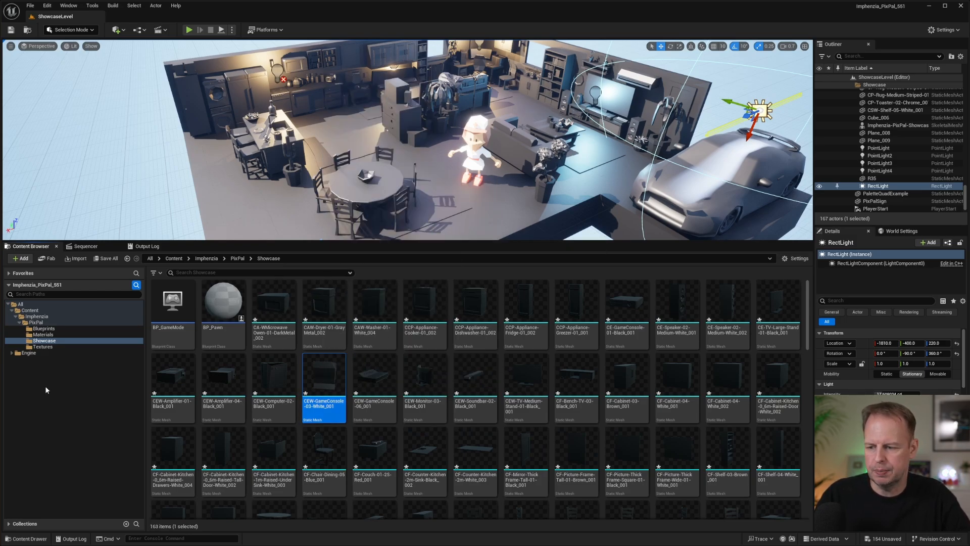
In the Imphenzia-PixPal-Recreated material, add the ImphenziaPixPal_BaseColor texture, connect its RGB output to Base Color, and save the material.
left_click(48, 329)
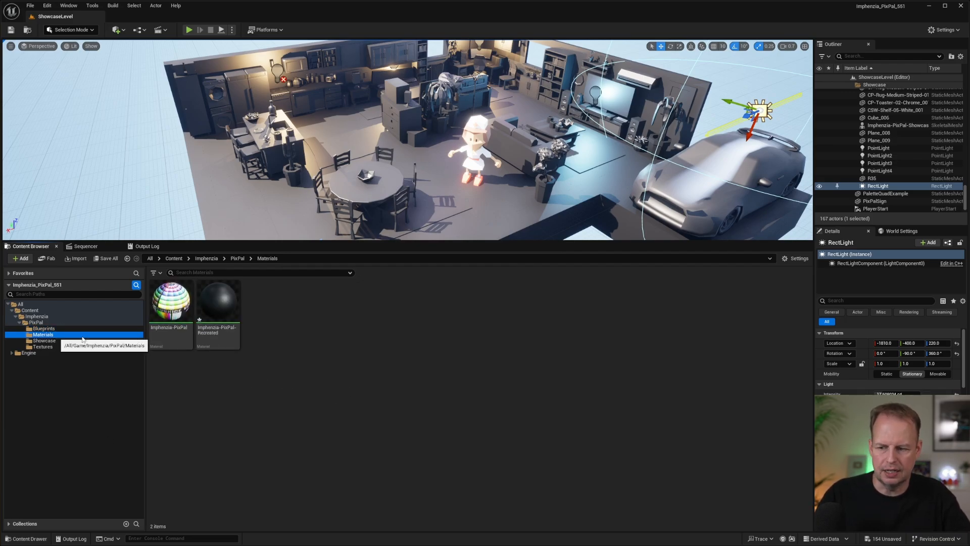
double_click(224, 302)
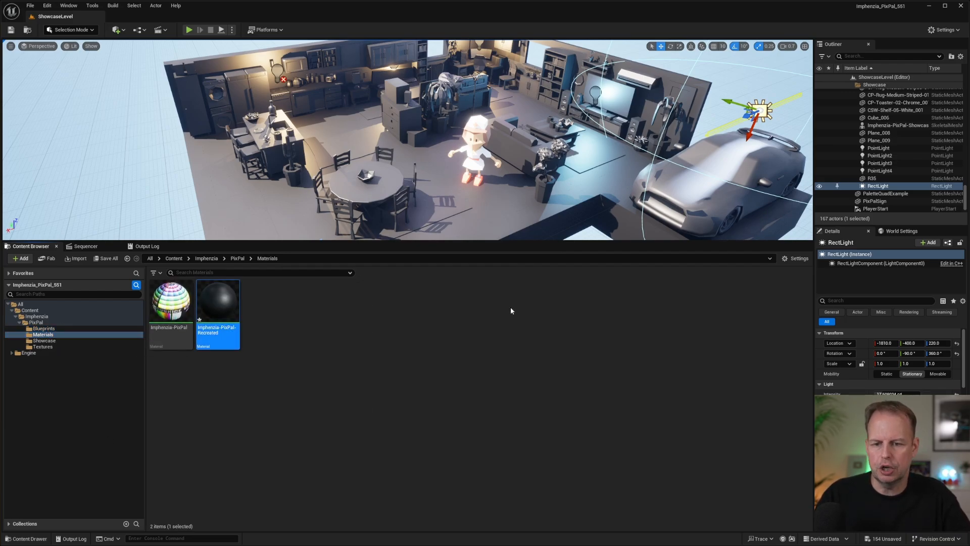
right_click_drag(388, 151, 483, 168)
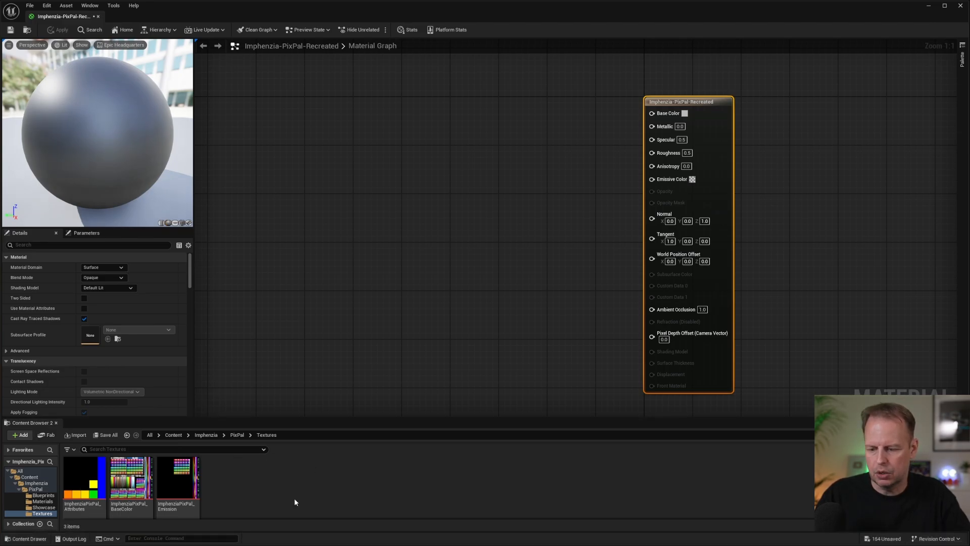
left_click(132, 480)
left_click_drag(132, 480, 652, 113)
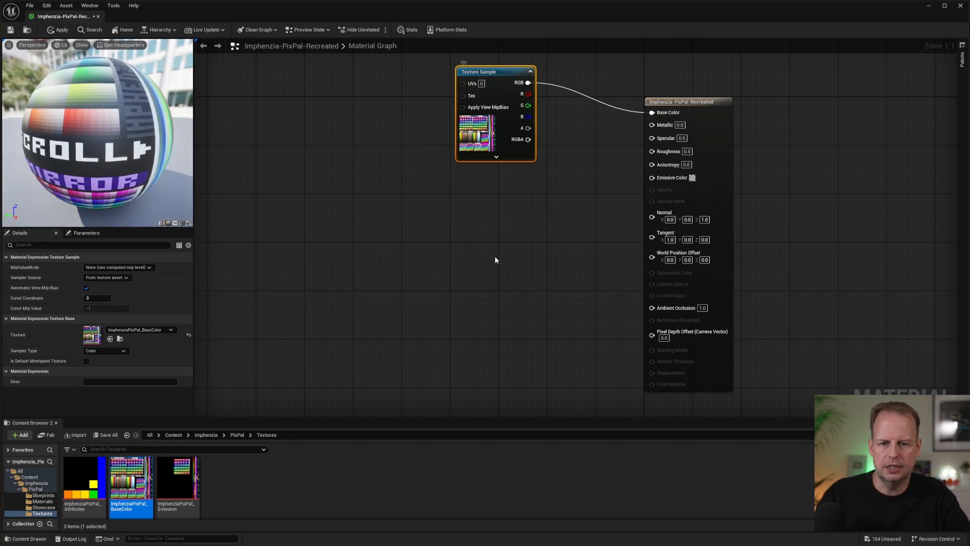
left_click(424, 240)
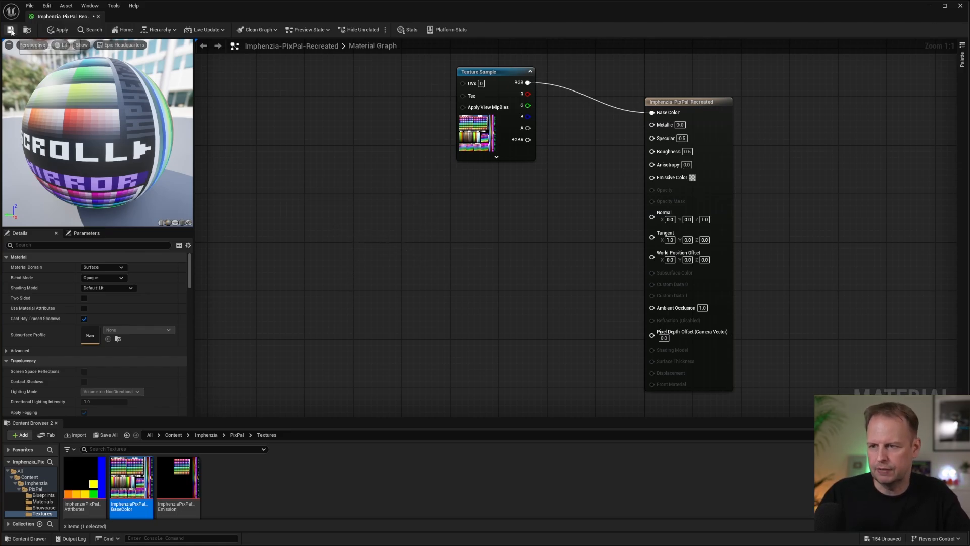
left_click(98, 17)
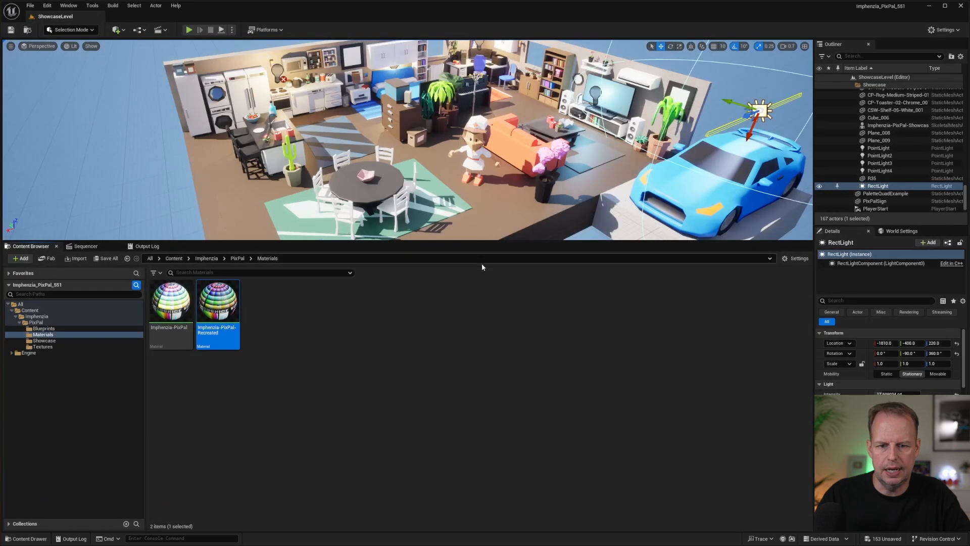
Enlarge the level viewport and fly around the showcase to inspect the base colors on the room, furniture and car meshes.
key("s")
right_click_drag(452, 192, 442, 200)
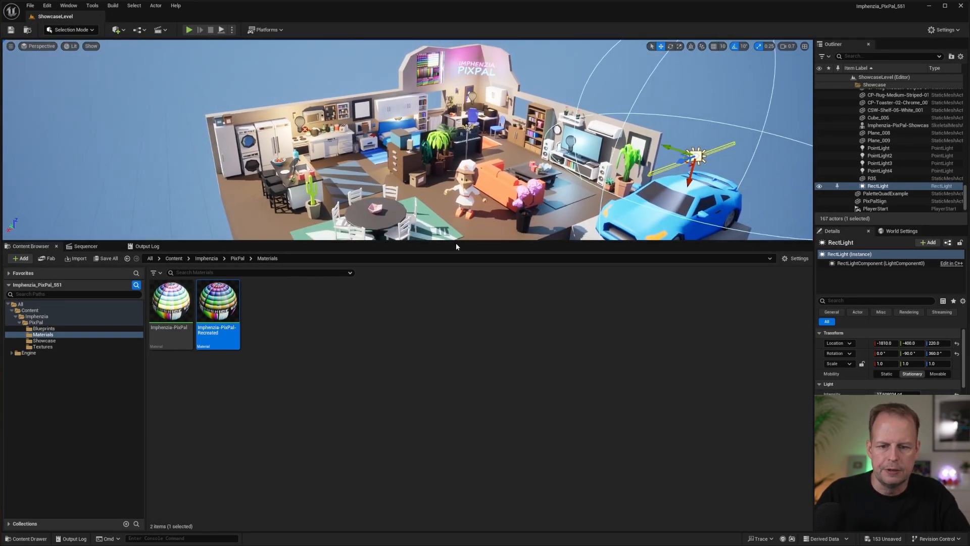
left_click_drag(456, 242, 454, 342)
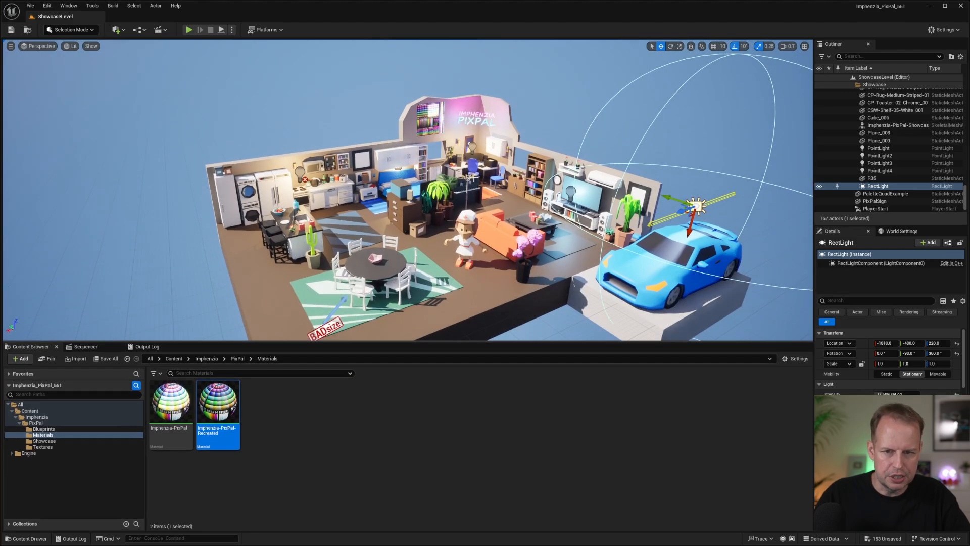
key("w")
right_click_drag(474, 178, 485, 235)
key("w")
key("s")
scroll(498, 177, "up", 1)
left_click(444, 174)
left_click(407, 170)
left_click(372, 165)
key("s")
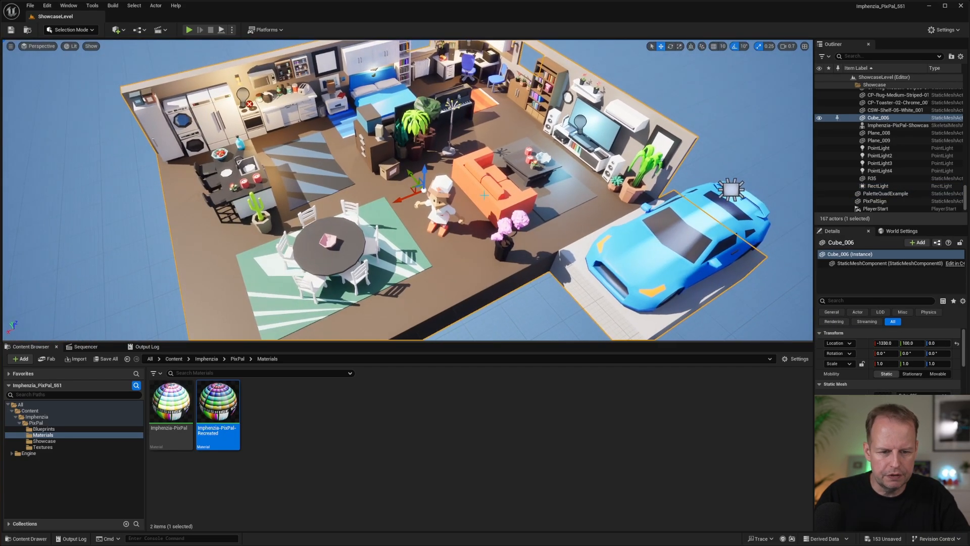
key("w")
right_click_drag(484, 195, 478, 165)
key("w")
key("w")
key("s")
key("d")
key("a")
key("s")
key("s")
key("s")
key("w")
key("w")
right_click(493, 163)
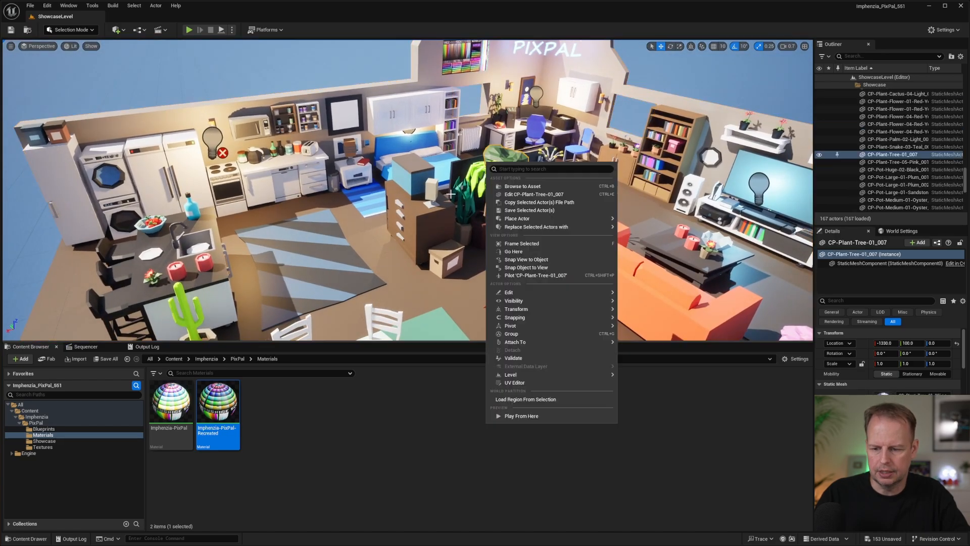
Reopen the Imphenzia-PixPal-Recreated material and wrap the base color Texture Sample node in a comment box titled Colors.
double_click(216, 404)
scroll(450, 197, "down", 2)
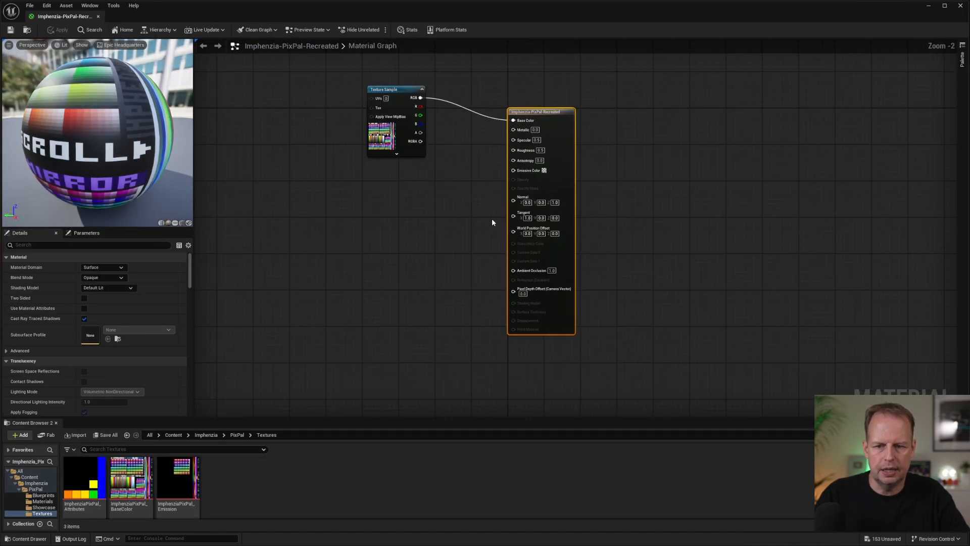
left_click_drag(403, 89, 404, 98)
right_click_drag(451, 149, 537, 156)
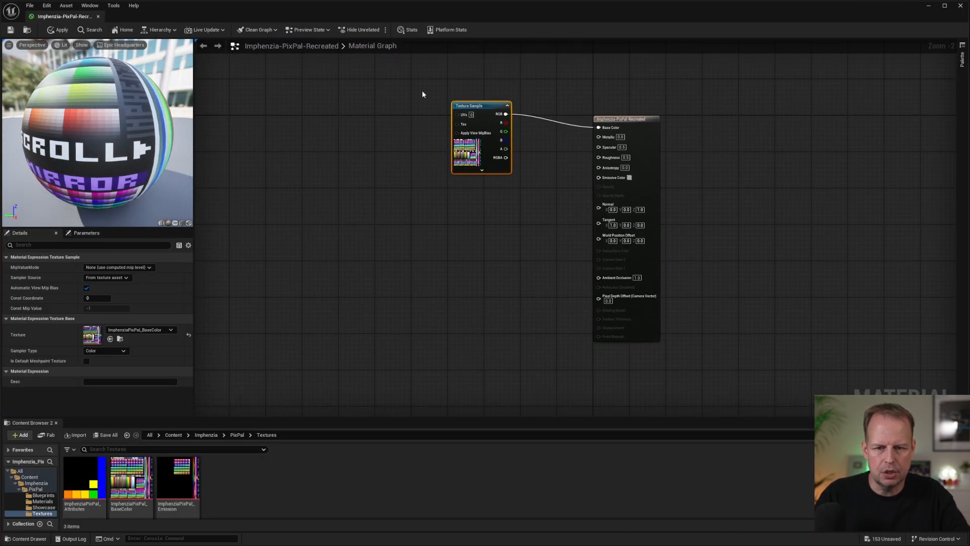
left_click_drag(415, 82, 522, 229)
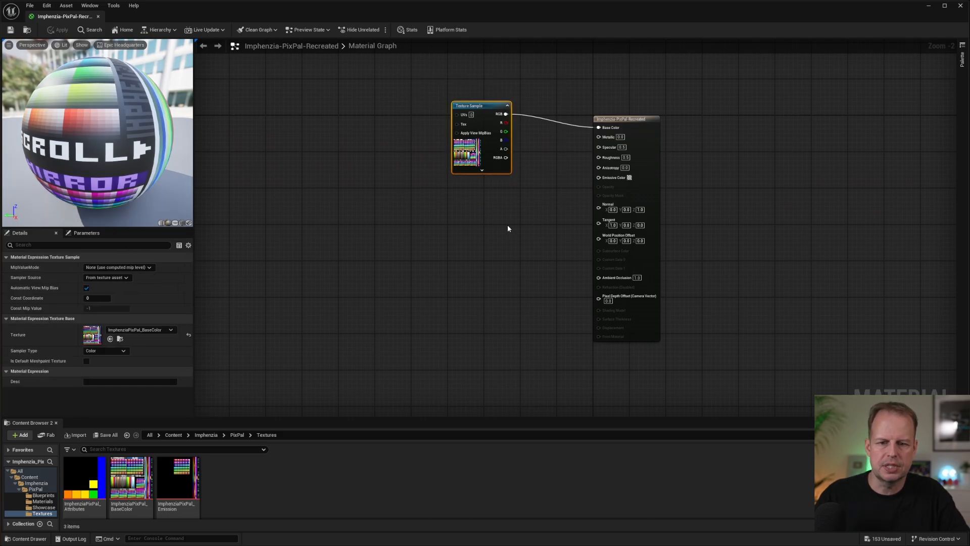
key("c")
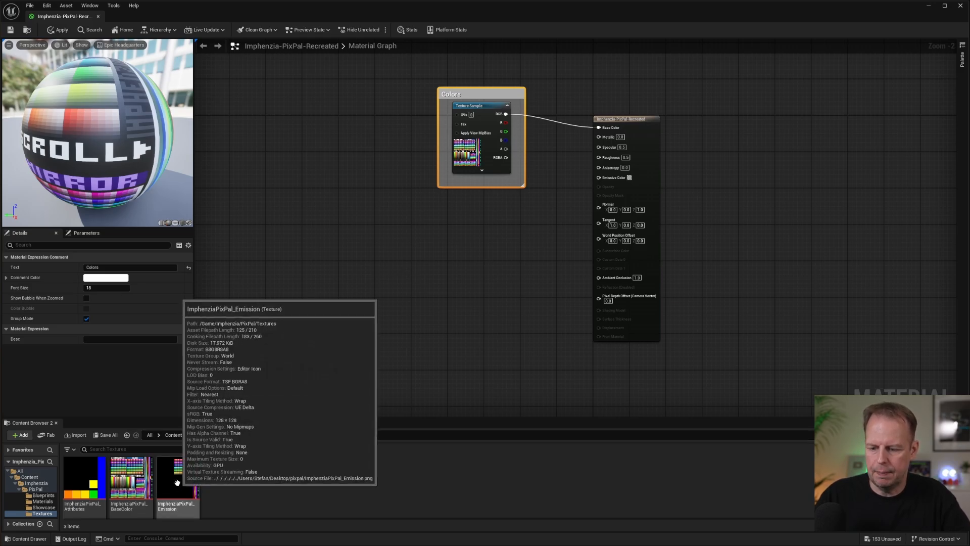
Add the ImphenziaPixPal_Emission texture below the Colors group, connect its RGB output to Emissive Color, and align the node.
left_click_drag(176, 483, 487, 279)
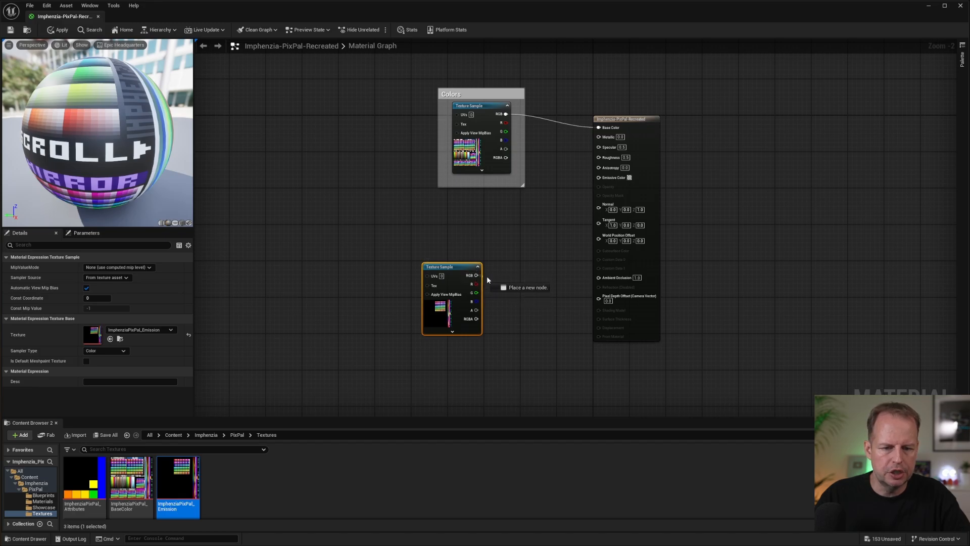
left_click_drag(576, 211, 599, 177)
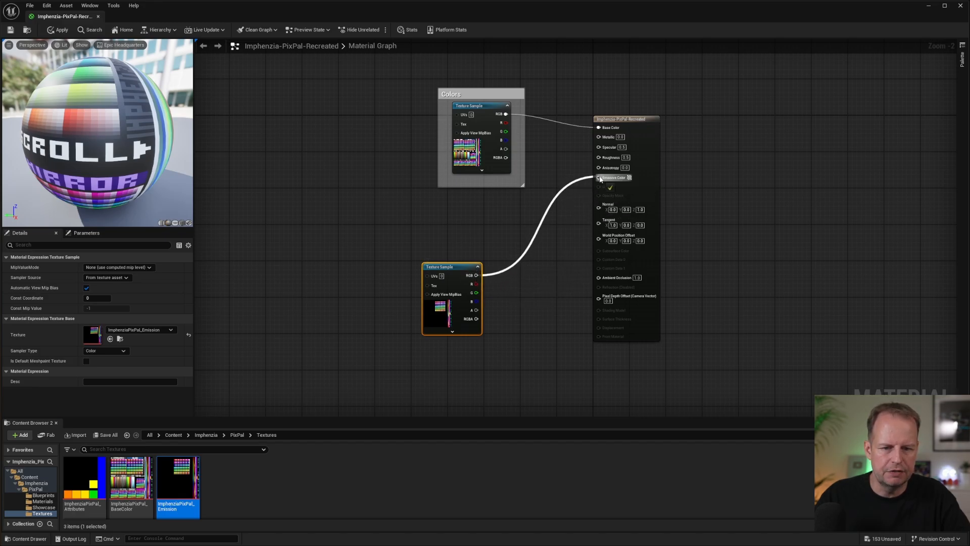
left_click_drag(452, 275, 479, 277)
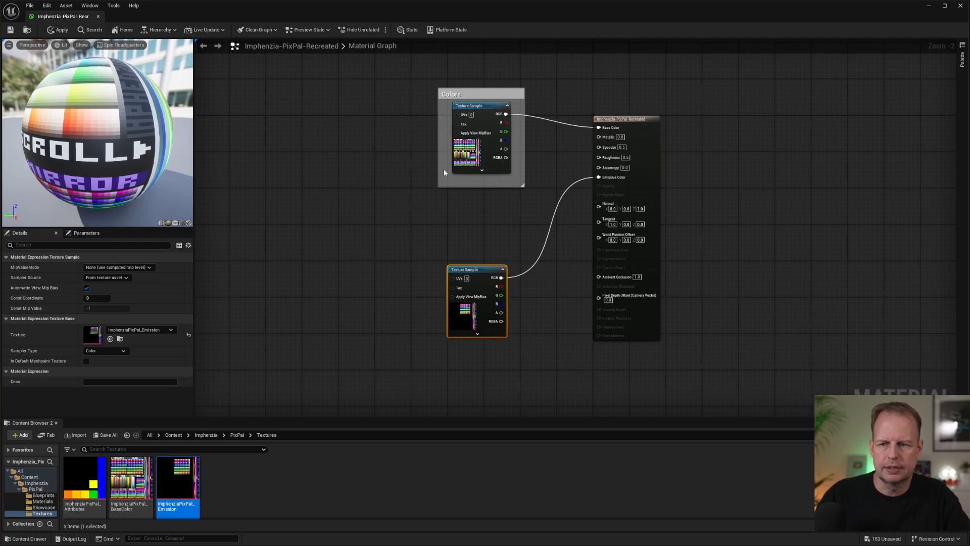
Save and close the recreated material, and fly around the showcase room to examine the emissive lights on the computer and desk.
left_click(10, 30)
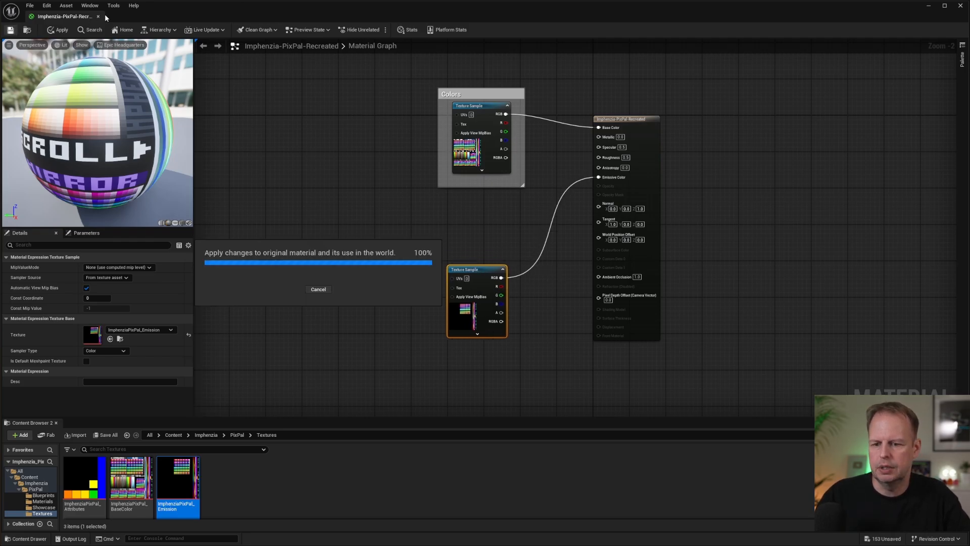
left_click(98, 17)
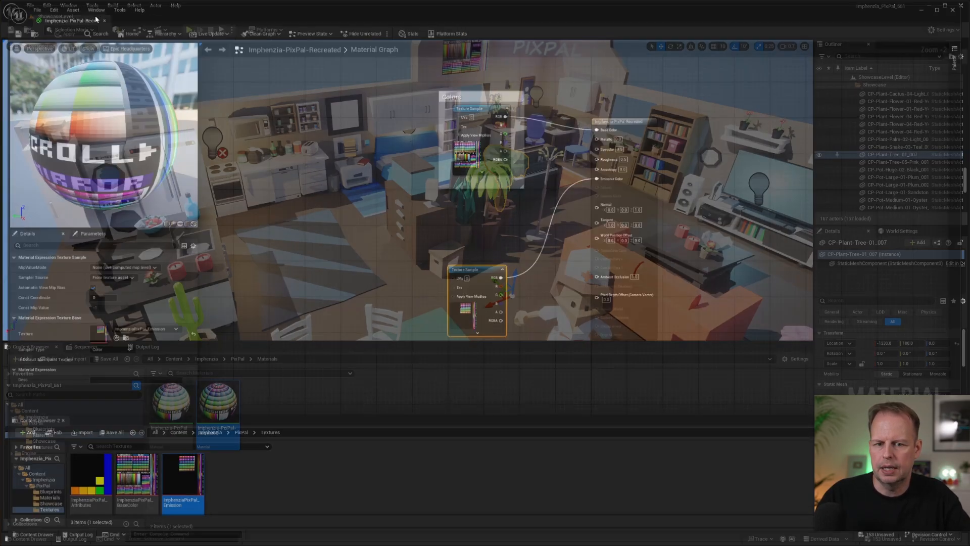
right_click_drag(525, 213, 550, 199)
key("w")
key("w")
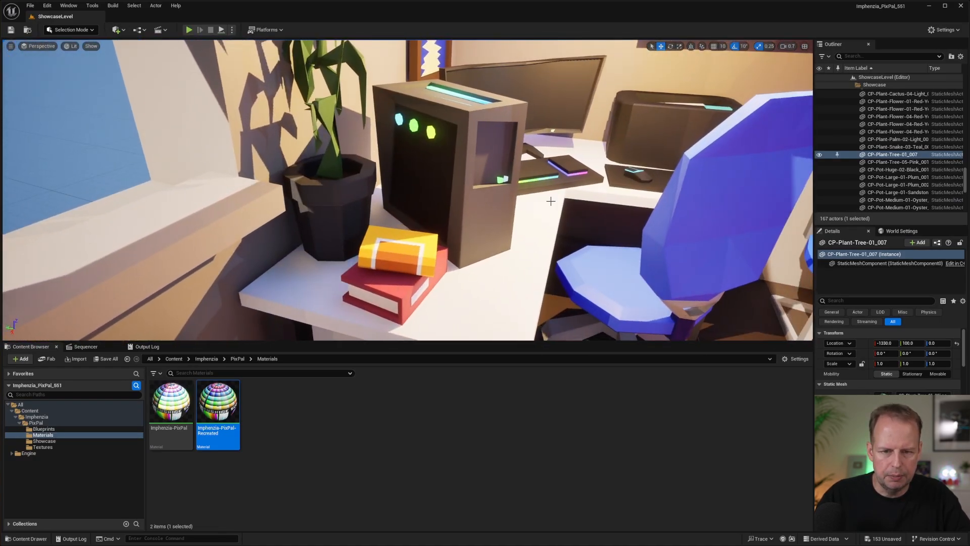
scroll(472, 107, "up", 5)
scroll(472, 107, "down", 10)
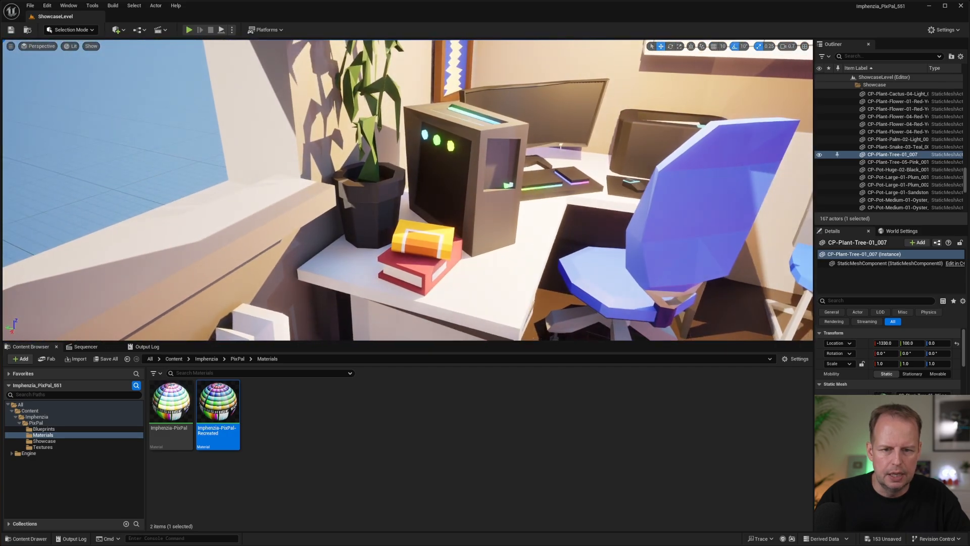
key("s")
right_click_drag(472, 107, 272, 137)
key("w")
key("s")
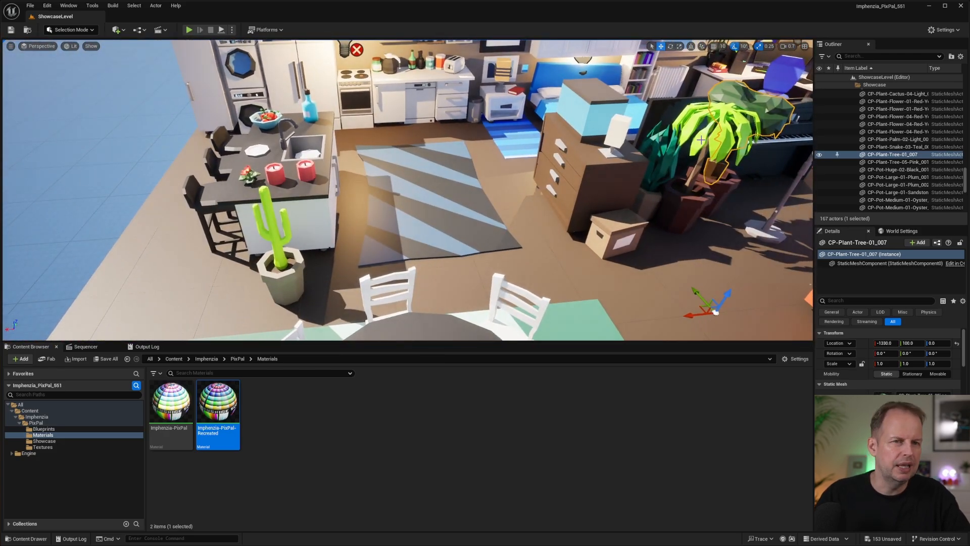
right_click_drag(533, 202, 555, 185)
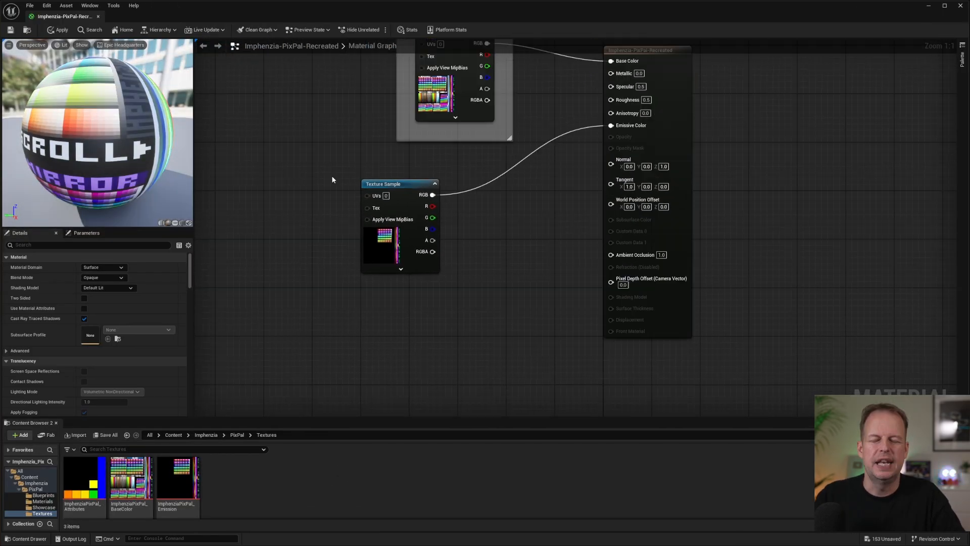
Add a Constant node below the emission Texture Sample and convert it to a parameter named EmissionStrength.
right_click(416, 311)
type("constant")
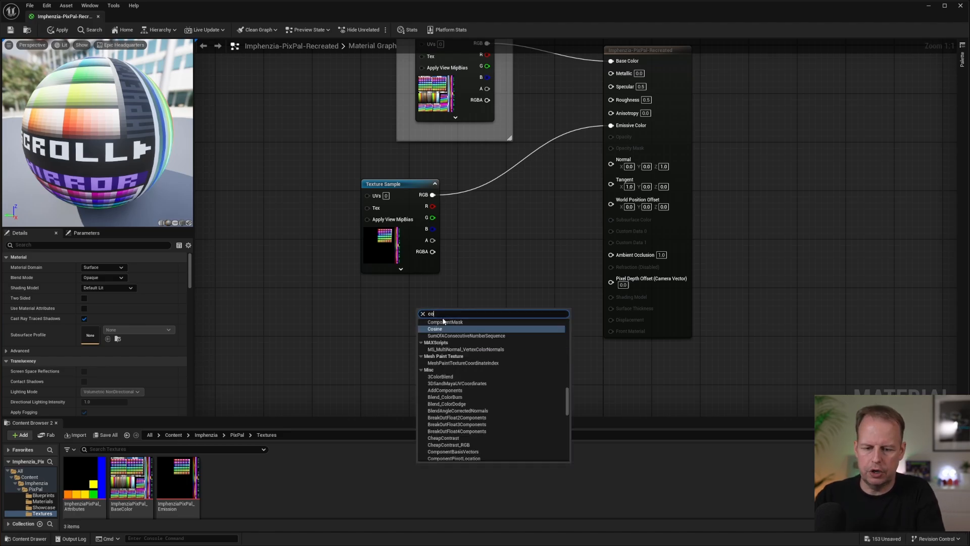
key("Return")
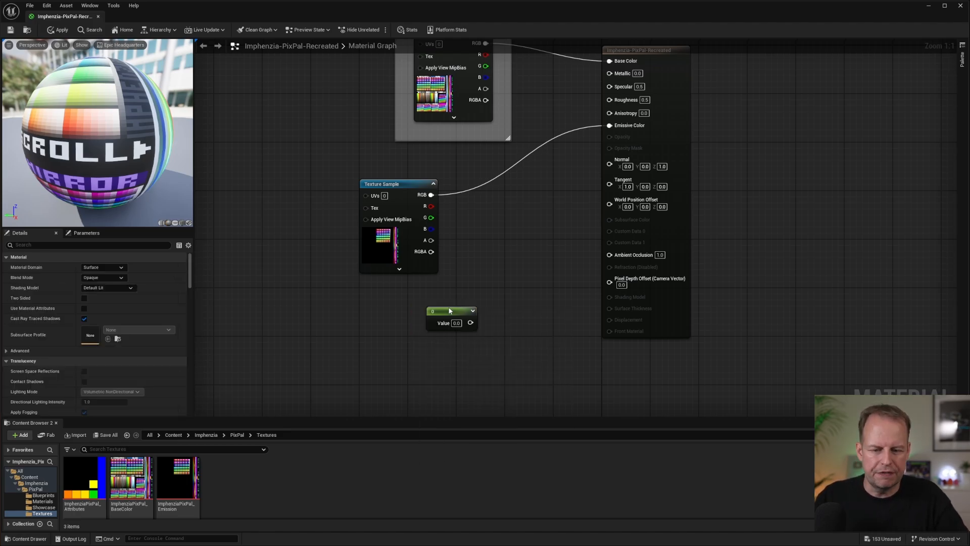
left_click(448, 310)
right_click(442, 311)
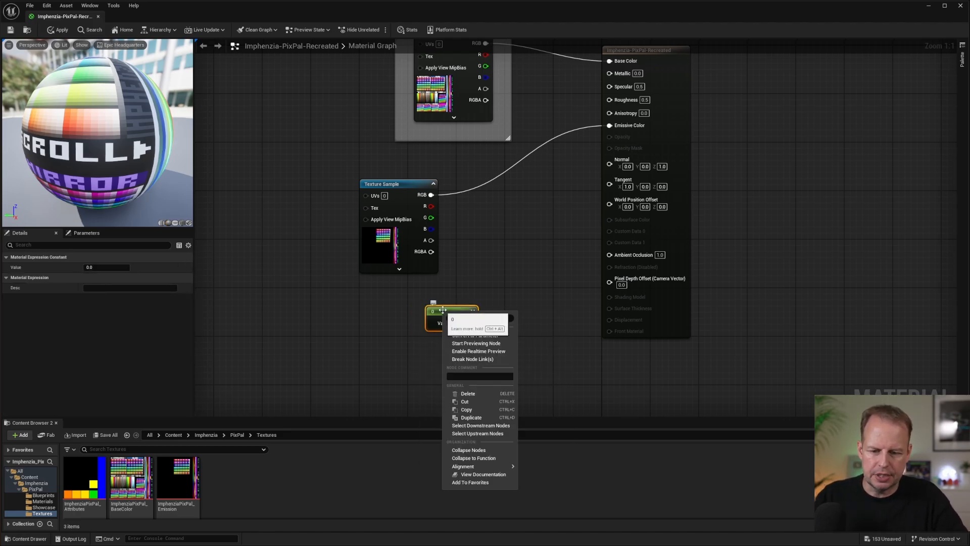
left_click(489, 338)
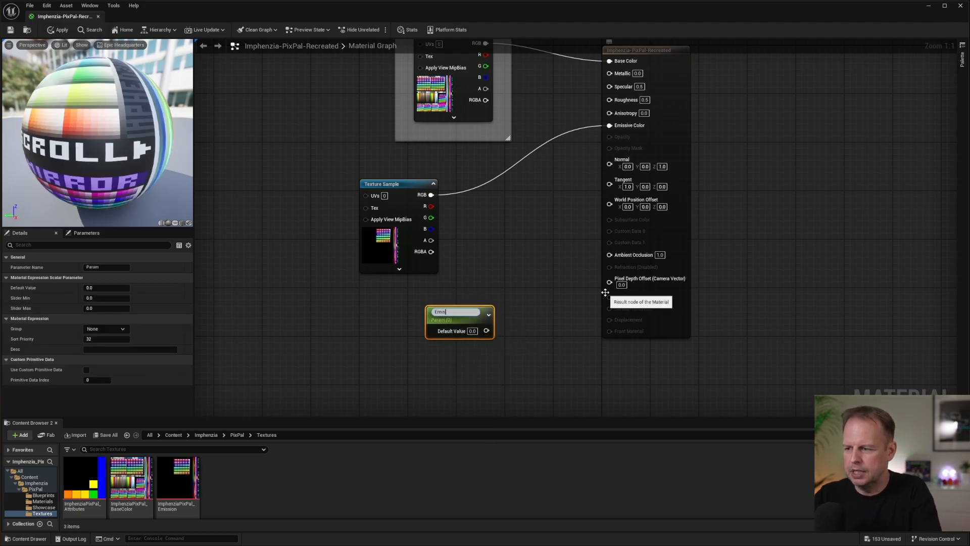
type("EmissionStrength")
key("Return")
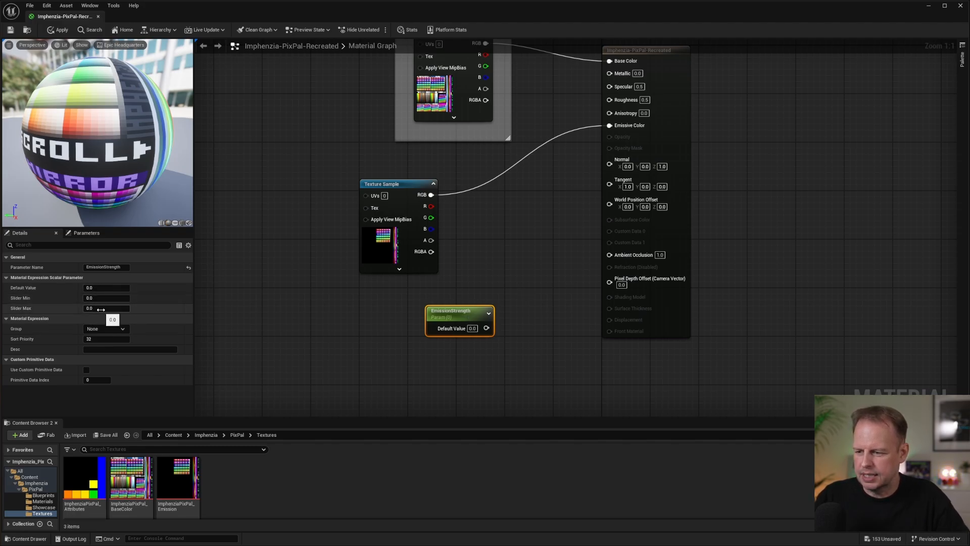
Set the EmissionStrength parameter's Slider Max to 100 and its Default Value to 20.
left_click(100, 308)
type("100")
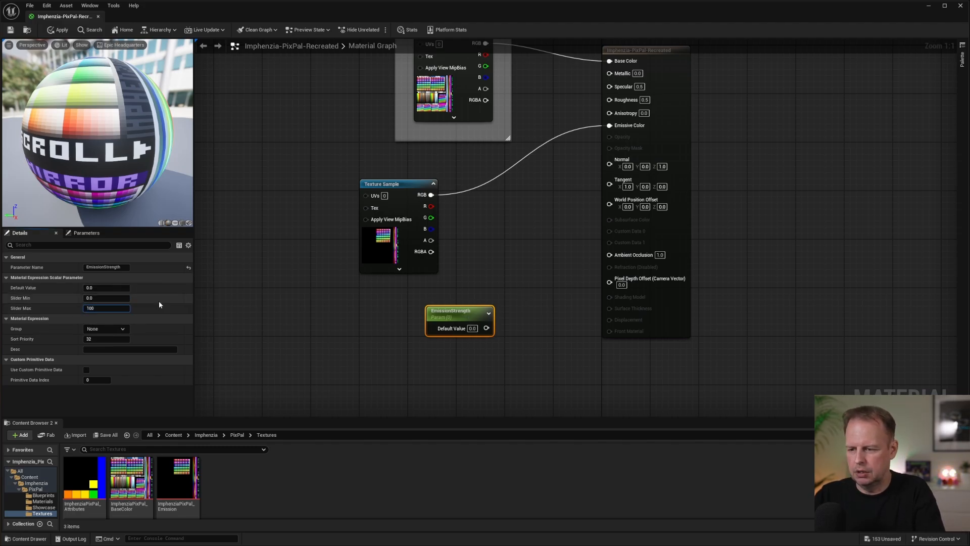
key("Return")
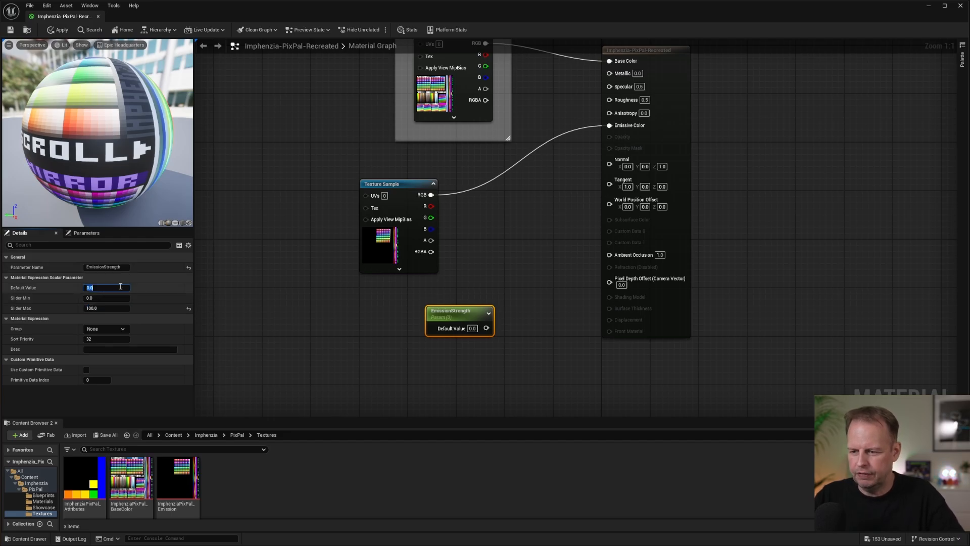
left_click(120, 287)
type("20")
key("Return")
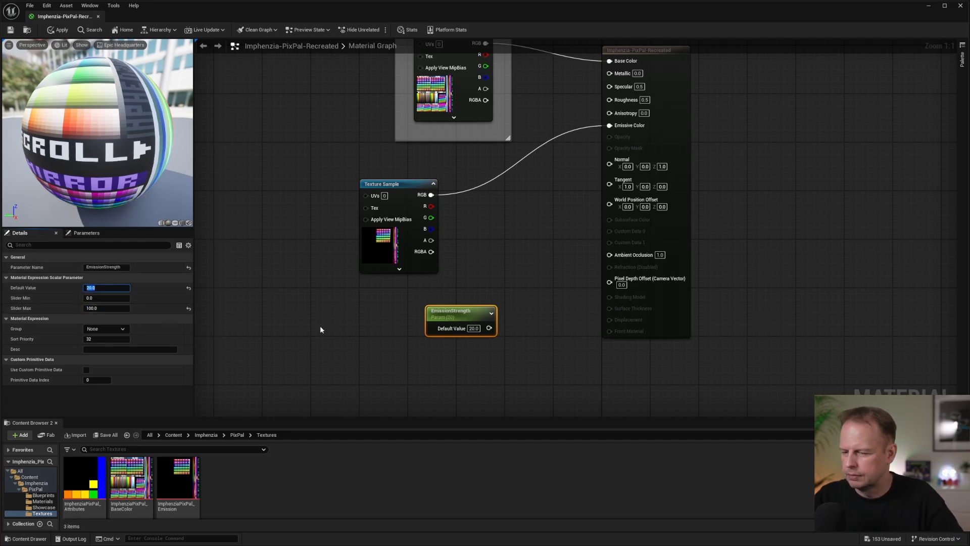
Multiply the emission texture's RGB output by EmissionStrength and connect the Multiply result to Emissive Color.
left_click(491, 275)
left_click_drag(431, 194, 481, 231)
type("mult")
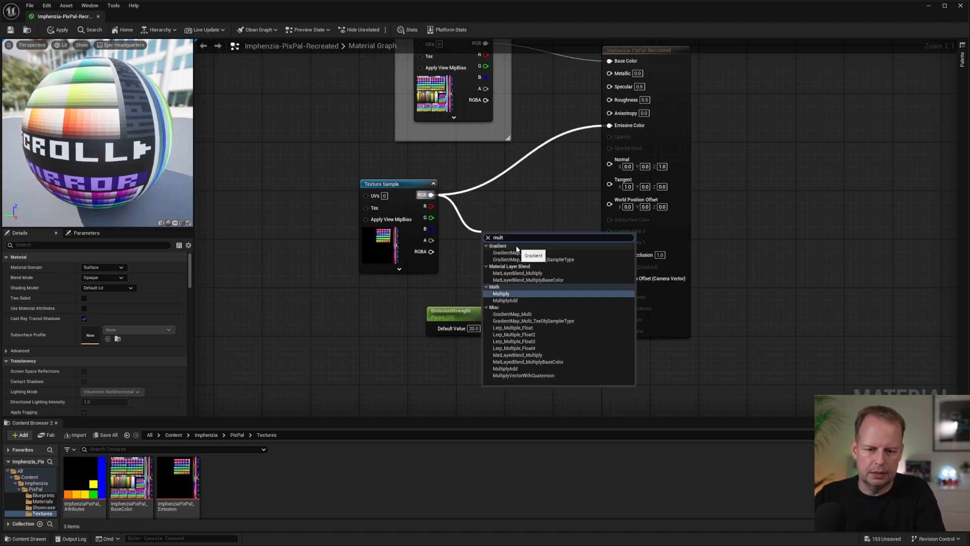
left_click(501, 286)
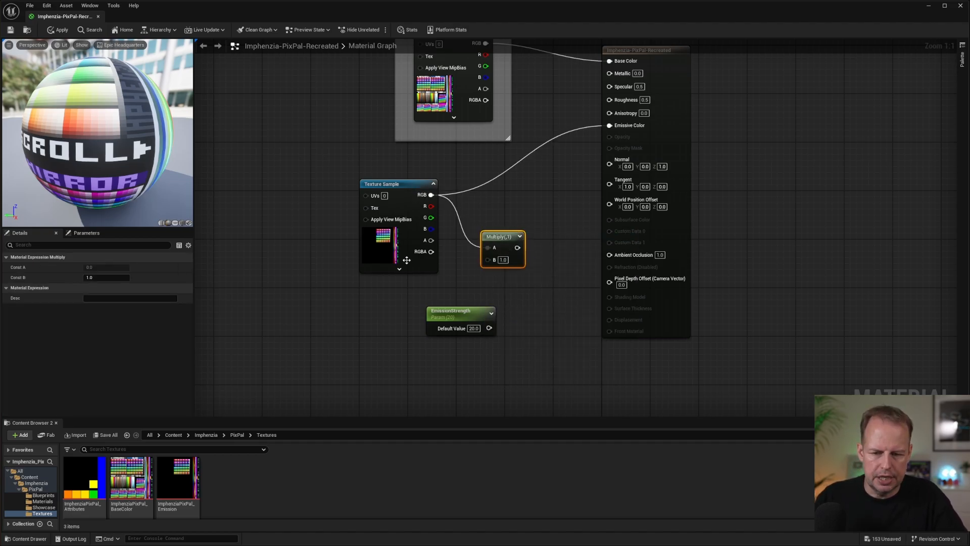
left_click_drag(489, 328, 488, 259)
left_click_drag(461, 318, 412, 319)
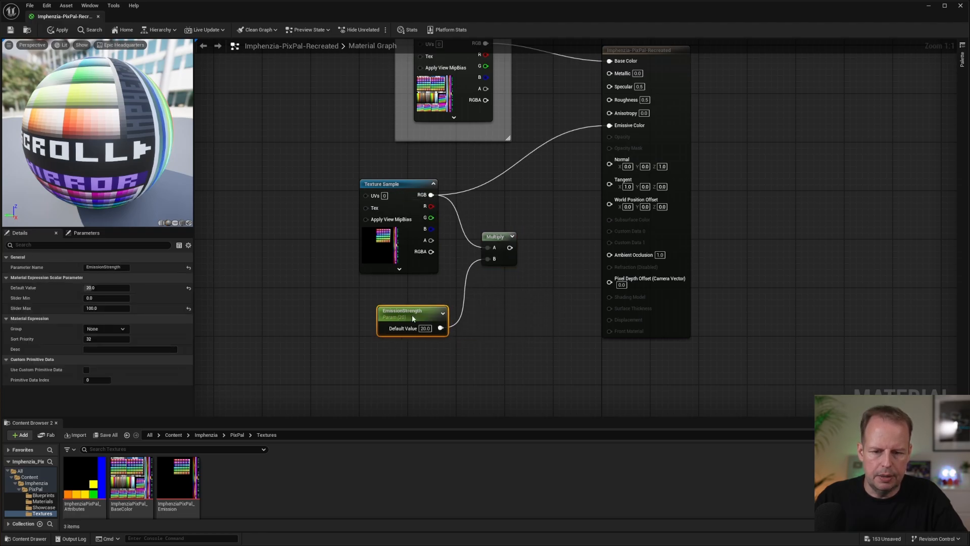
left_click_drag(509, 248, 610, 126)
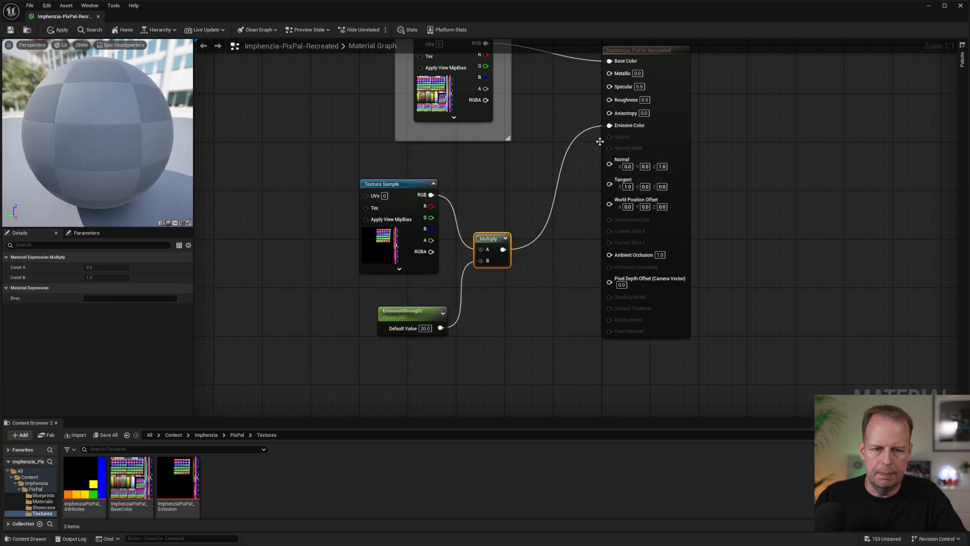
Save and close the material, and fly through the showcase to the computer desk to inspect the strengthened emission.
left_click(10, 30)
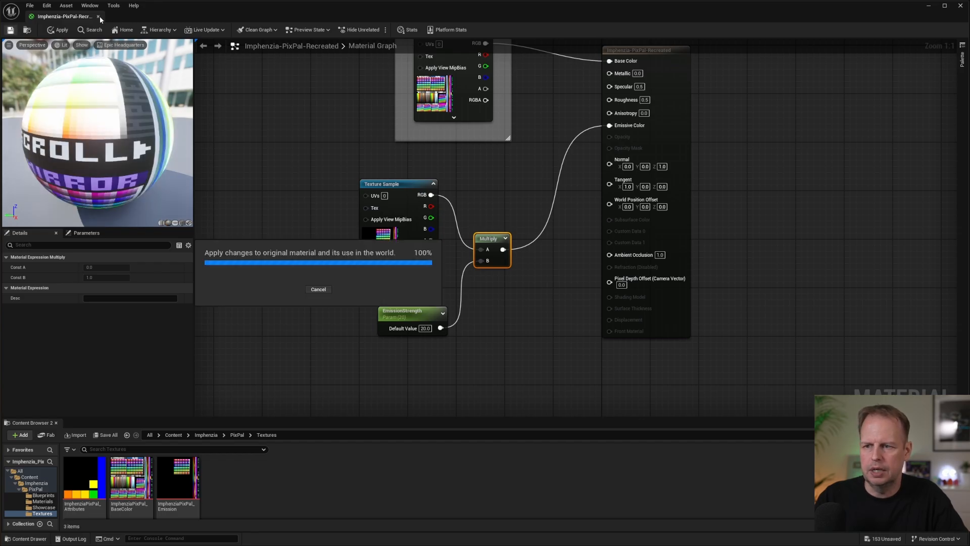
left_click(99, 17)
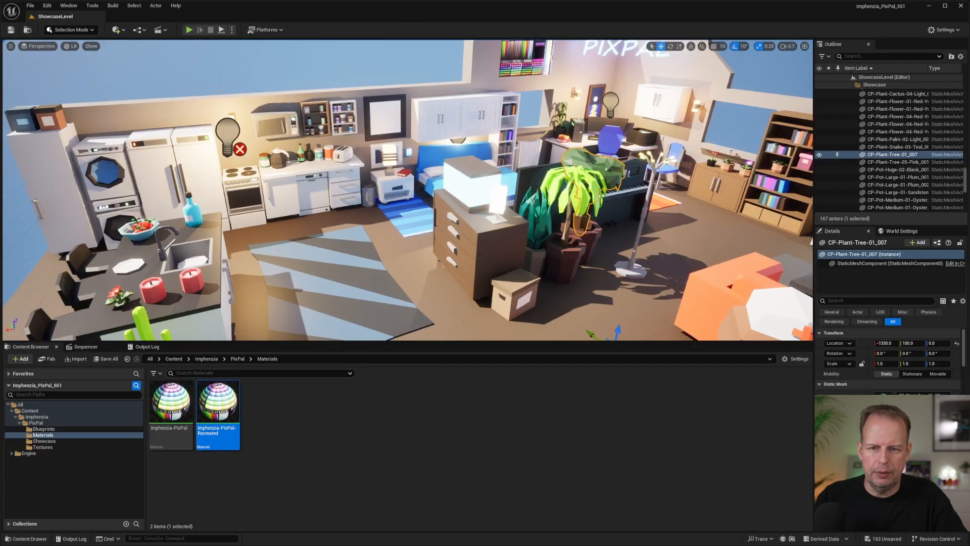
key("w")
right_click_drag(407, 190, 509, 213)
key("s")
key("w")
key("w")
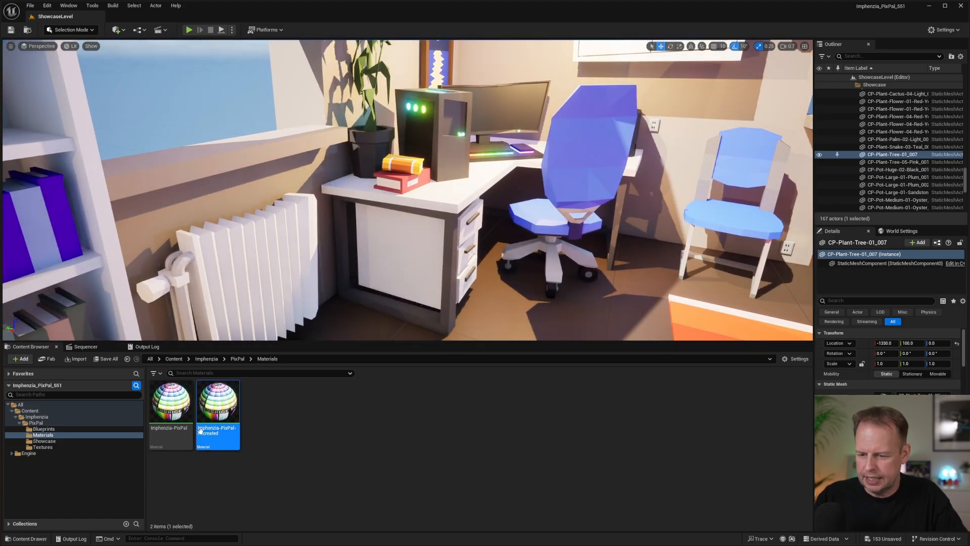
Try adjusting the EmissionStrength value in a floating material editor over the level, and close it without applying the changes.
double_click(223, 401)
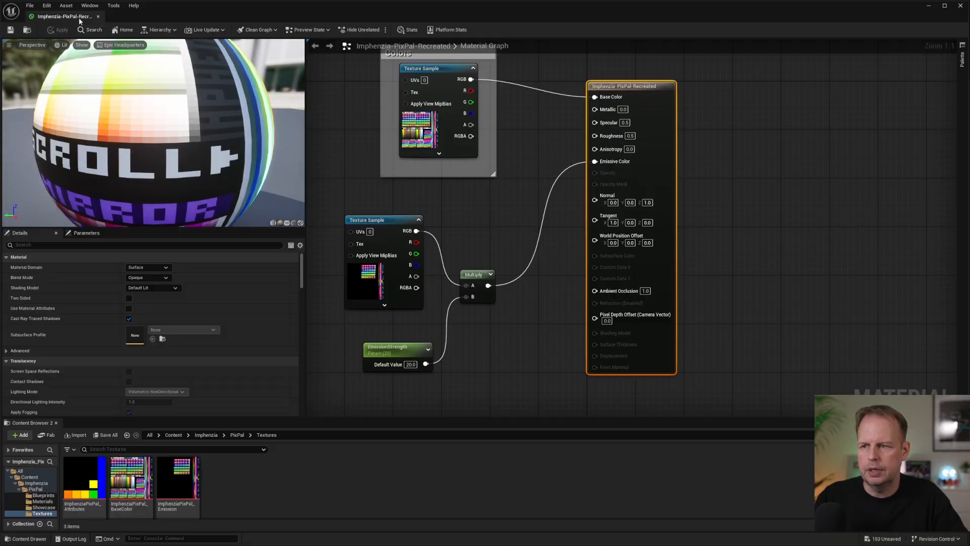
left_click_drag(74, 17, 487, 250)
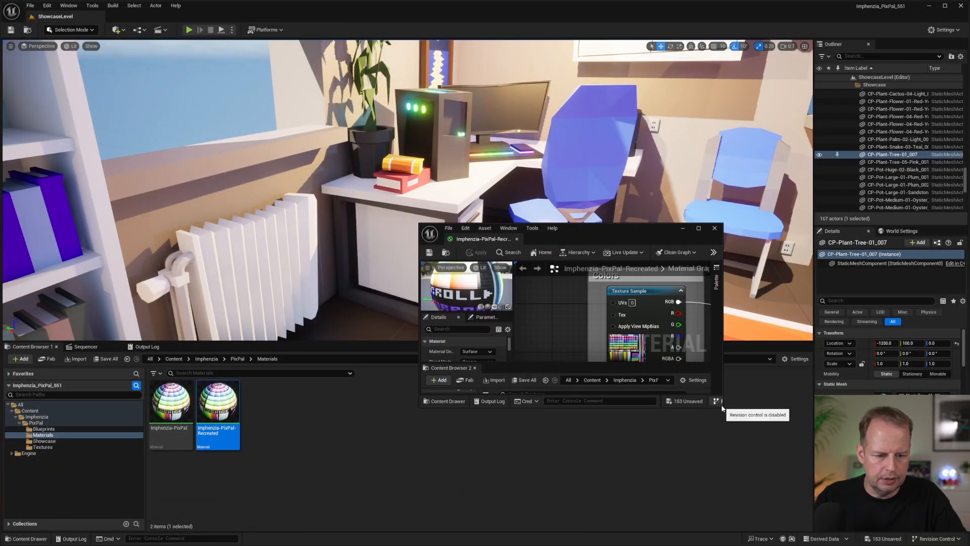
left_click_drag(722, 407, 765, 460)
left_click(503, 338)
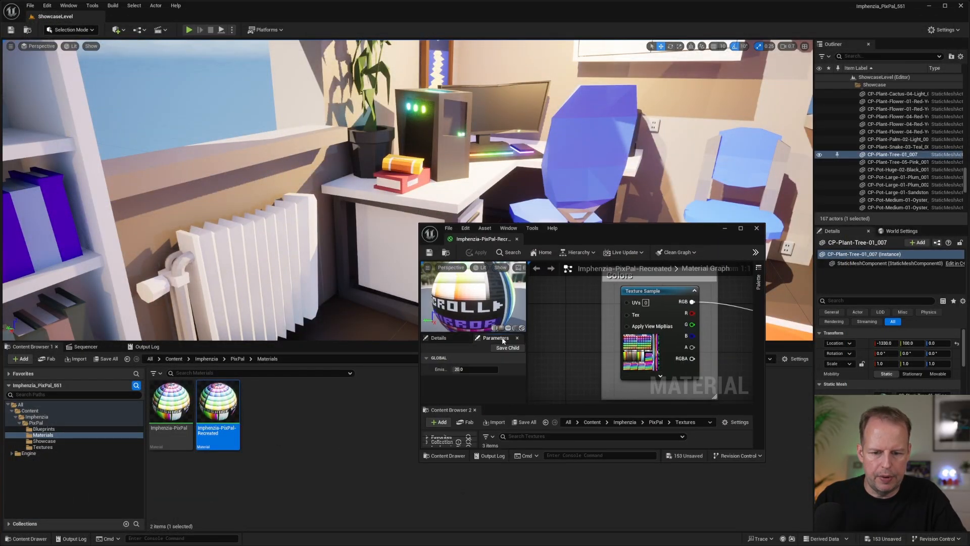
left_click_drag(460, 370, 486, 369)
key("ctrl+s")
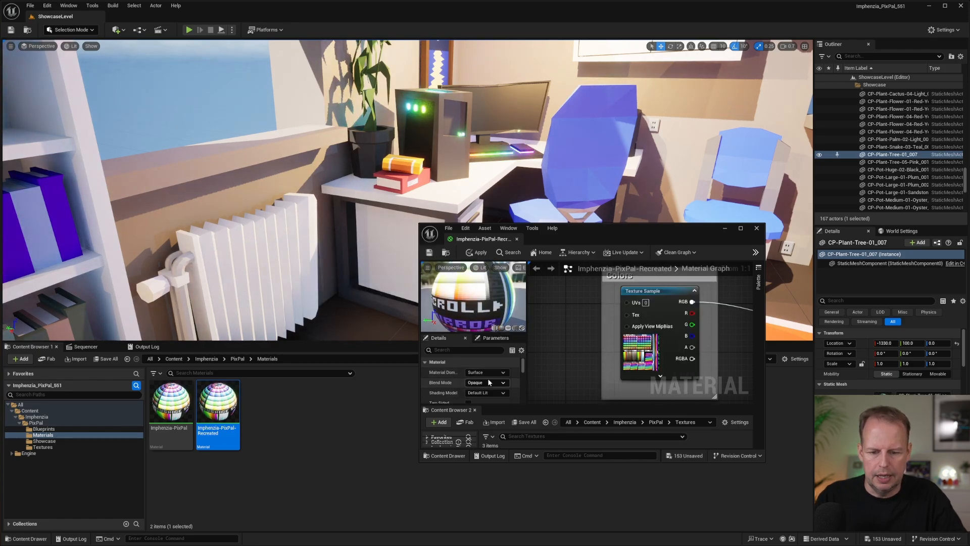
left_click(254, 428)
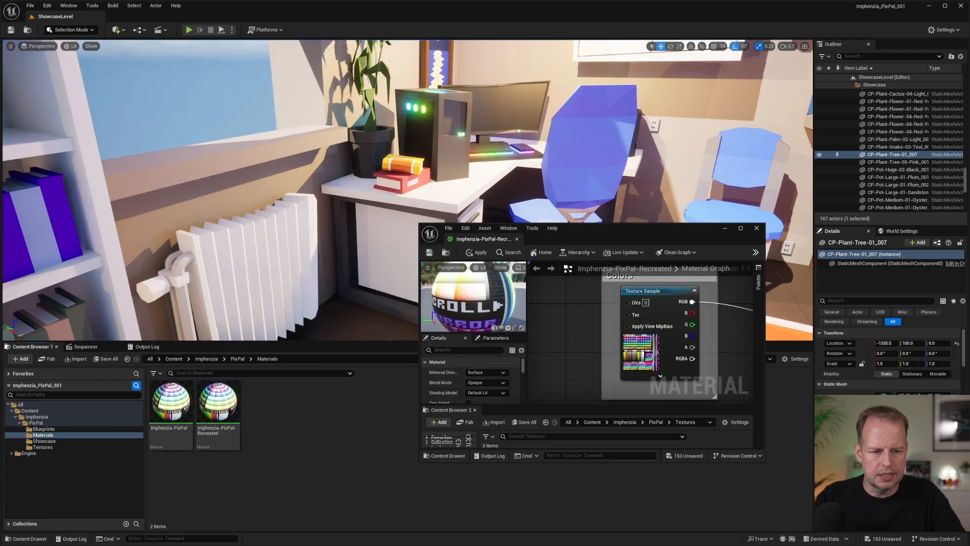
left_click(757, 230)
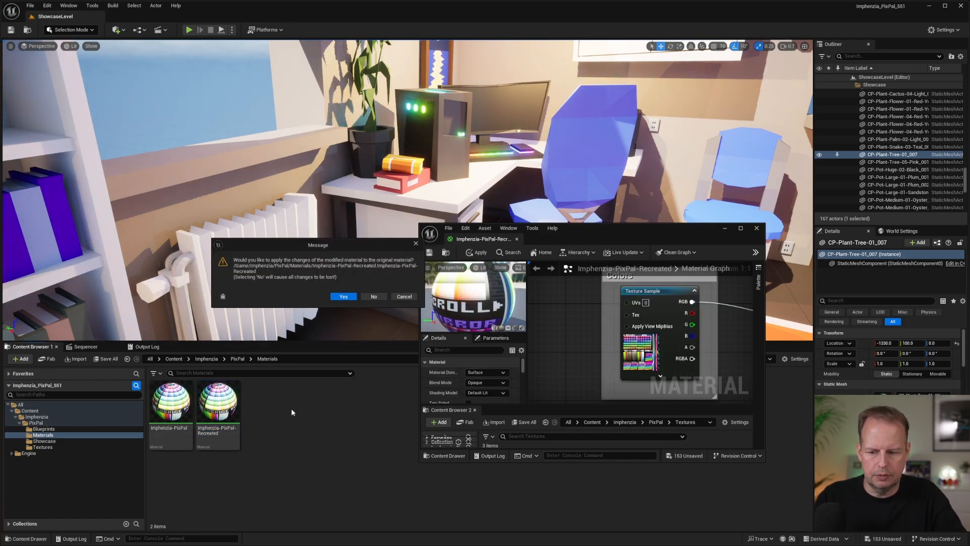
left_click(373, 297)
Reopen Imphenzia-PixPal-Recreated, move the emission Texture Sample closer to its Multiply node, and wrap the emission nodes in a comment titled Emission.
double_click(218, 404)
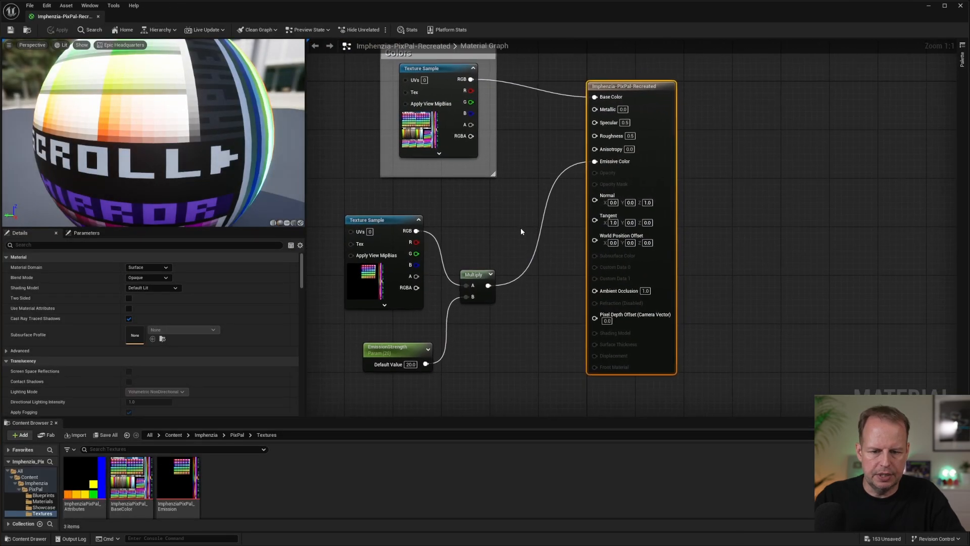
scroll(521, 229, "down", 2)
left_click_drag(427, 222, 437, 235)
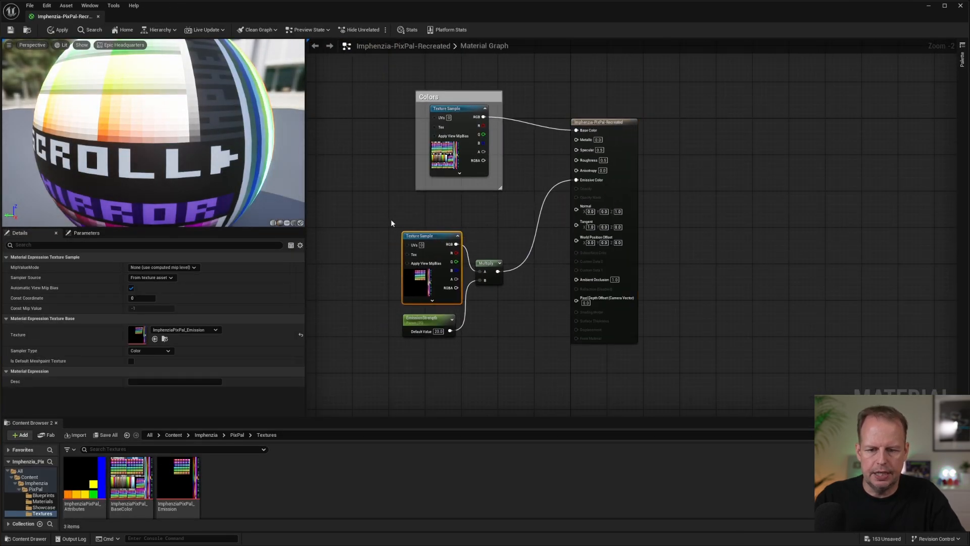
left_click_drag(539, 373, 511, 359)
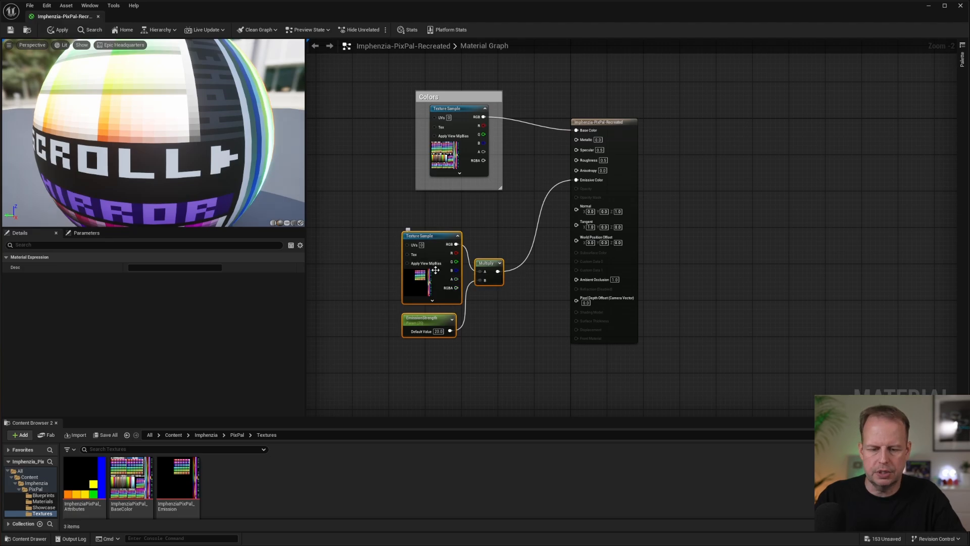
key("c")
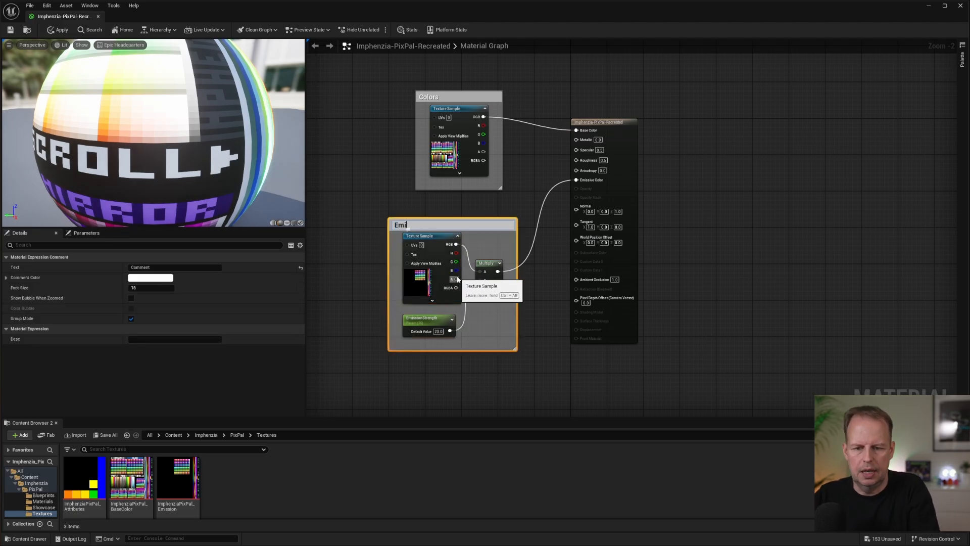
type("Emission")
key("Return")
Move the Emission group lower and nearer the material result node, and shift the Colors group up to space them apart.
scroll(608, 228, "down", 1)
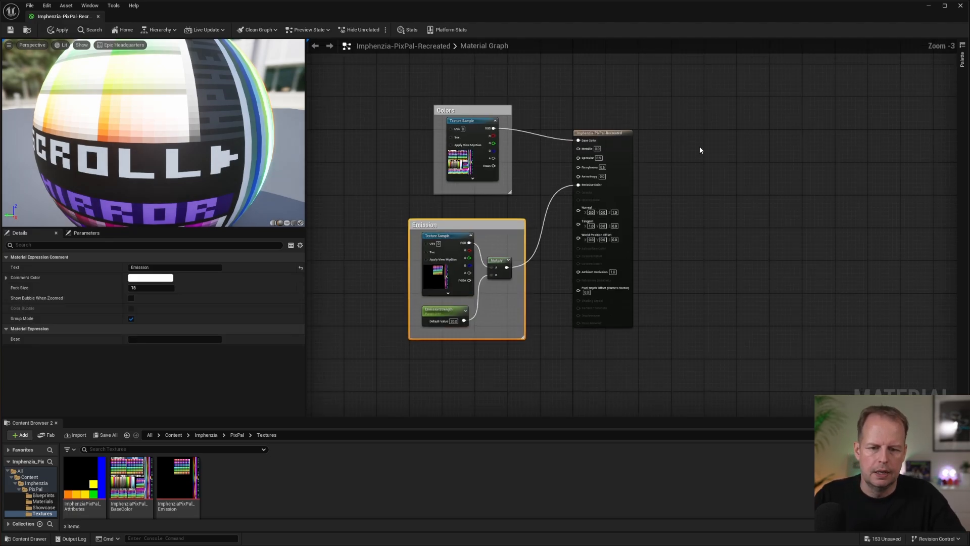
left_click_drag(478, 243, 504, 268)
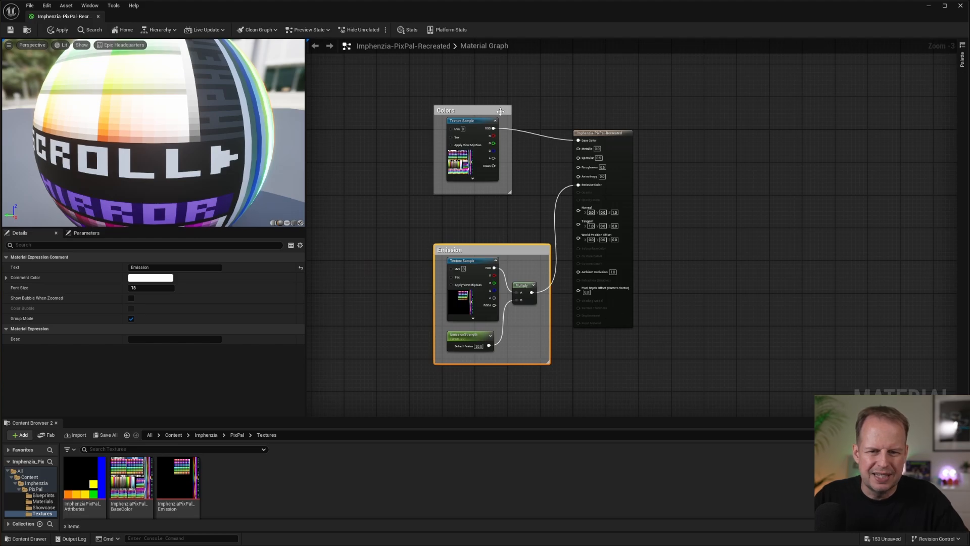
left_click_drag(501, 111, 513, 91)
Add the ImphenziaPixPal_Attributes texture to the graph in the empty area left of the Colors group.
right_click_drag(401, 136, 508, 130)
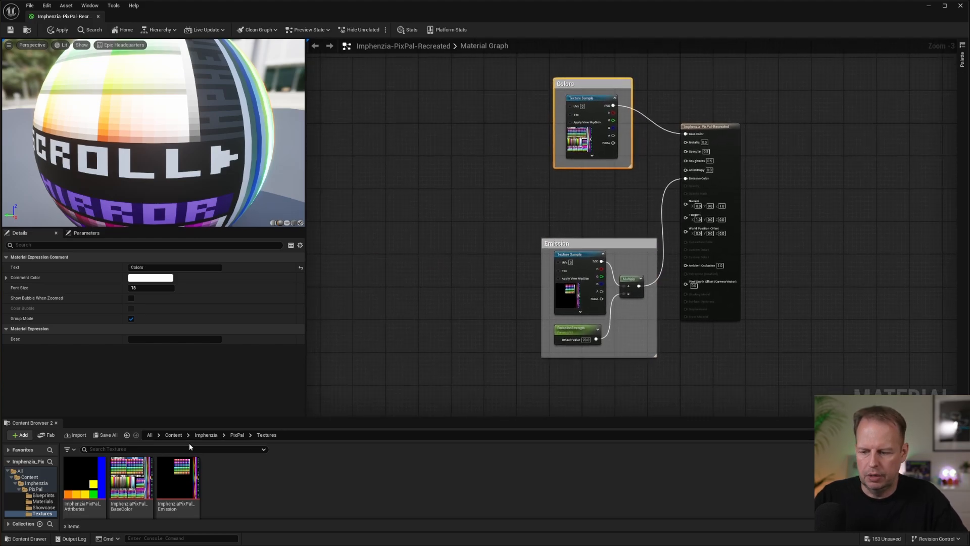
left_click_drag(82, 482, 379, 139)
right_click_drag(501, 153, 512, 151)
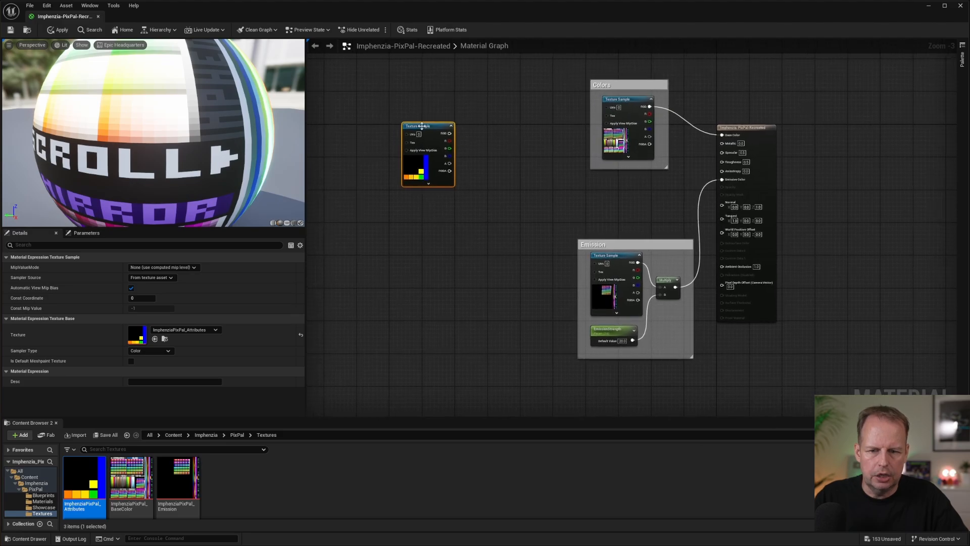
Move the attributes Texture Sample farther left, connect its red channel to Metallic, and shift the Colors group up and left off the wire.
left_click_drag(421, 127, 384, 128)
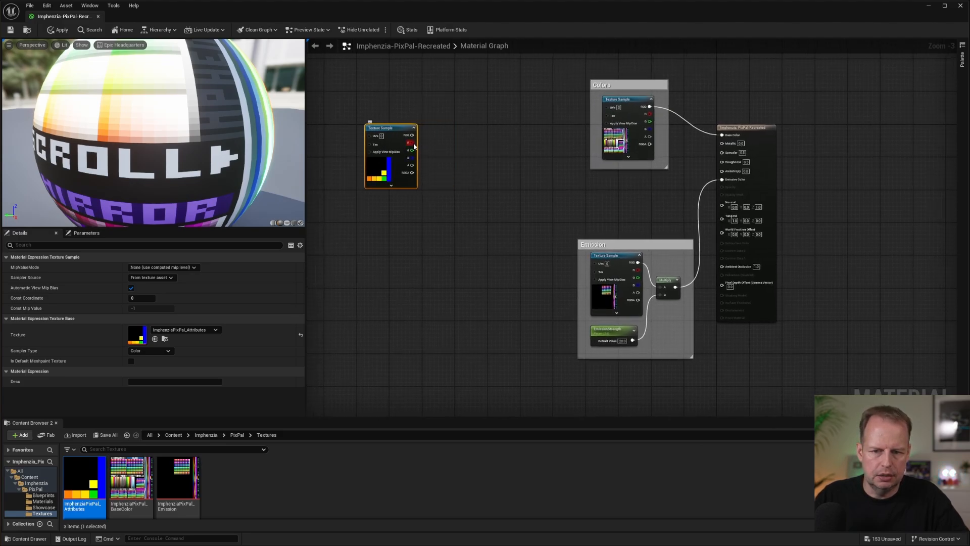
left_click_drag(582, 199, 722, 142)
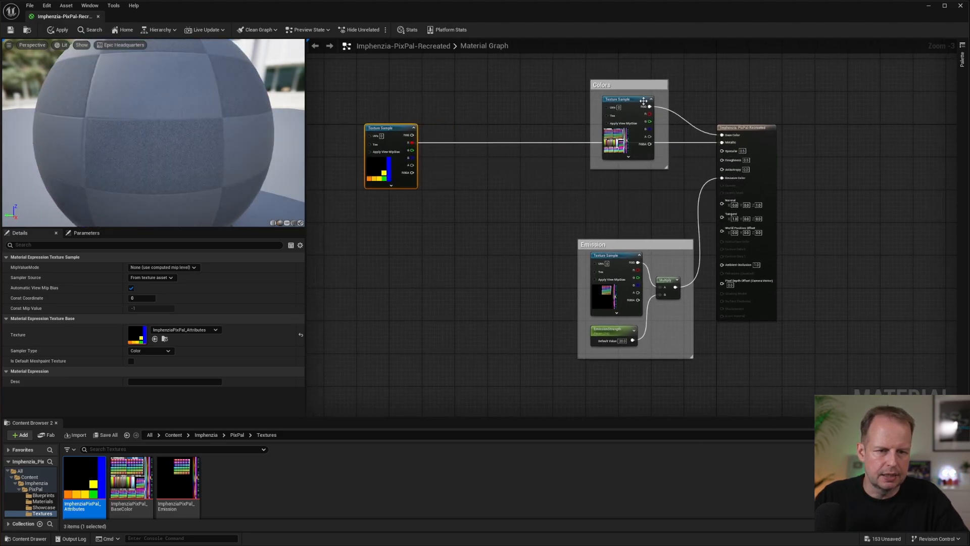
left_click_drag(641, 87, 583, 59)
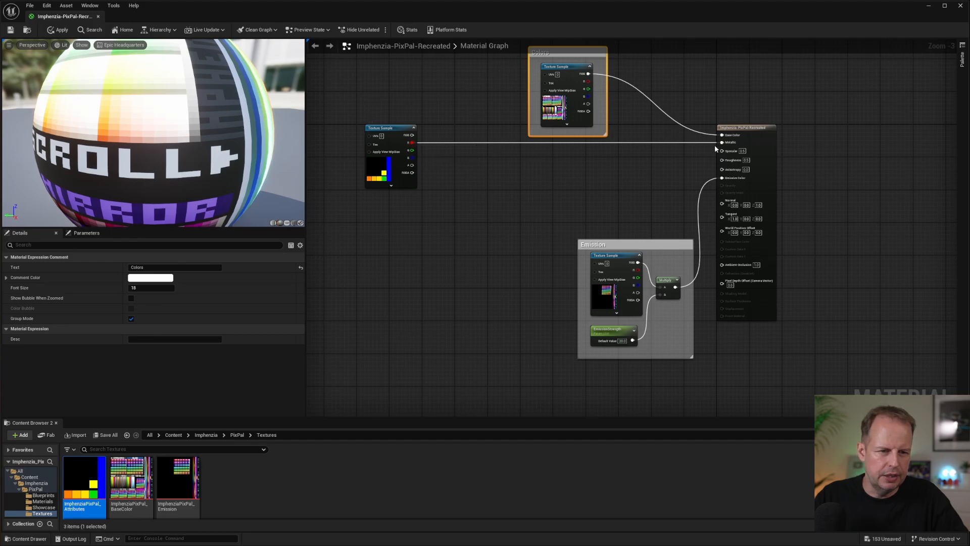
scroll(423, 169, "up", 2)
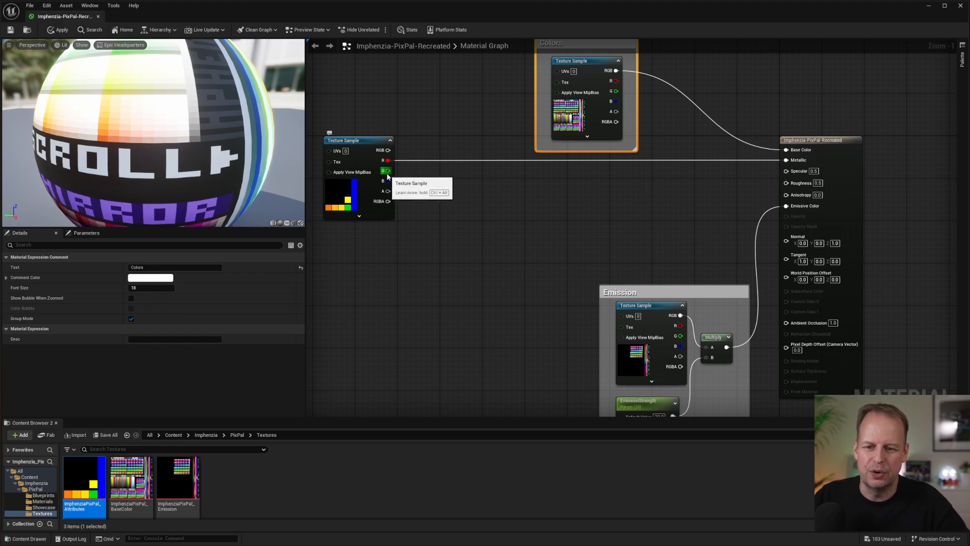
Invert the attributes texture's green channel with a OneMinus node, connect the result to Roughness, and place the node near the texture.
left_click_drag(386, 171, 466, 186)
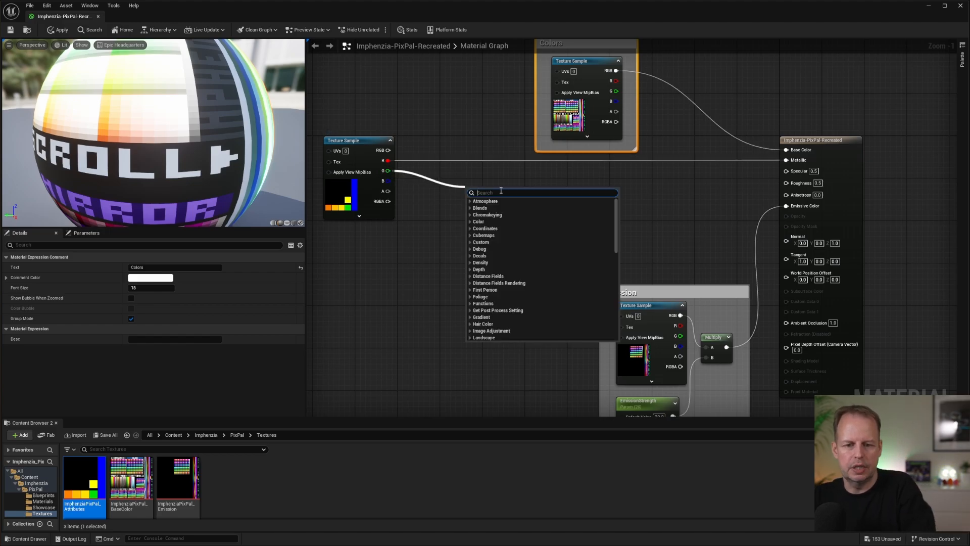
type("one")
left_click(488, 208)
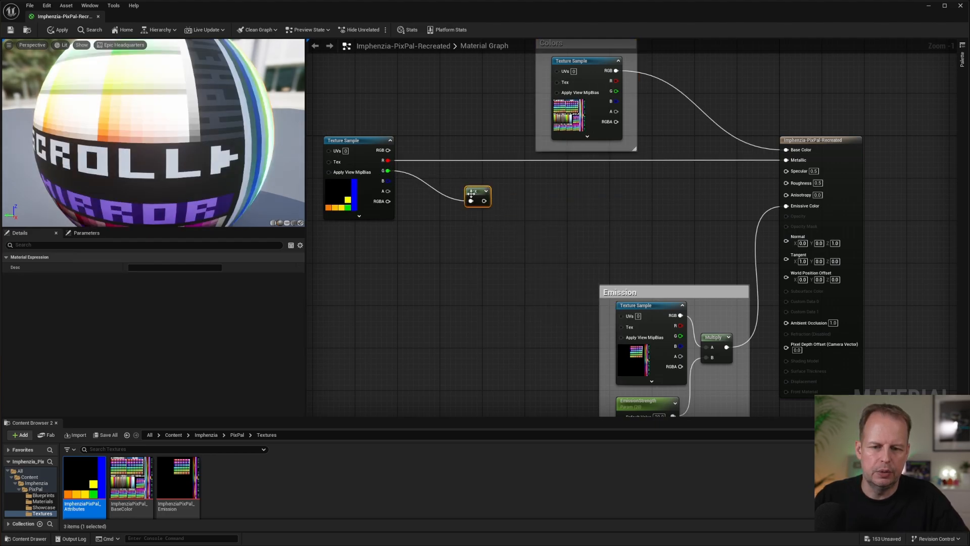
left_click_drag(484, 200, 452, 170)
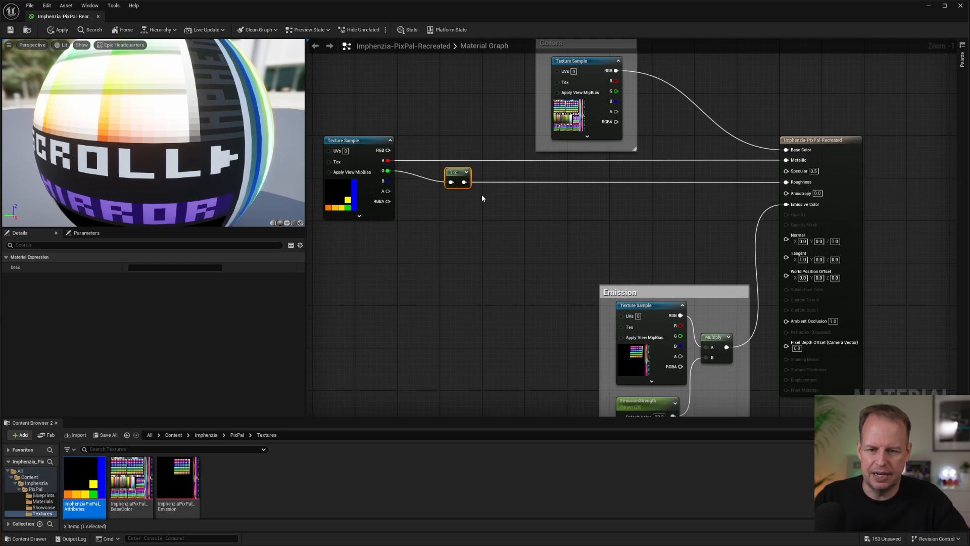
left_click_drag(454, 178, 449, 178)
left_click(511, 217)
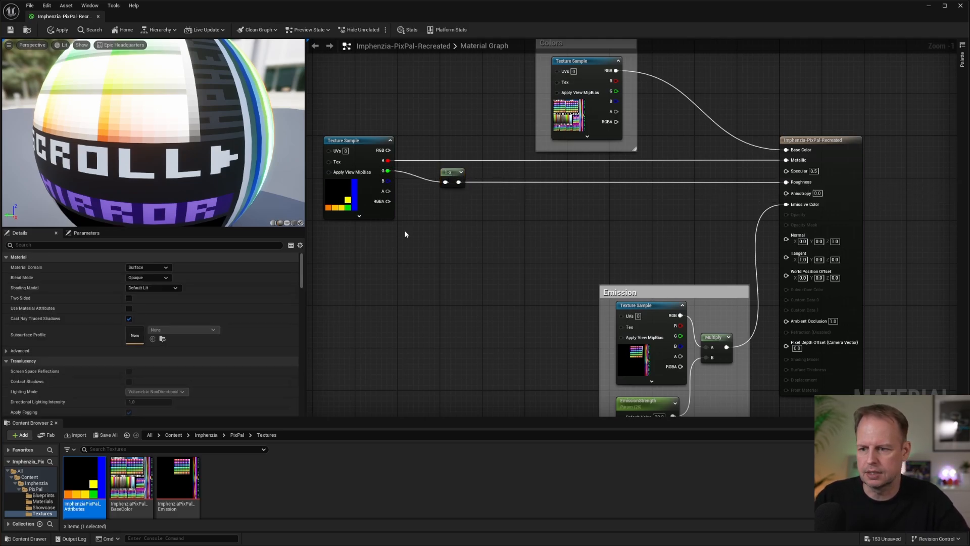
Save and close the recreated material, and inspect the metallic and roughness results on the showcase wall and desk objects.
left_click(10, 29)
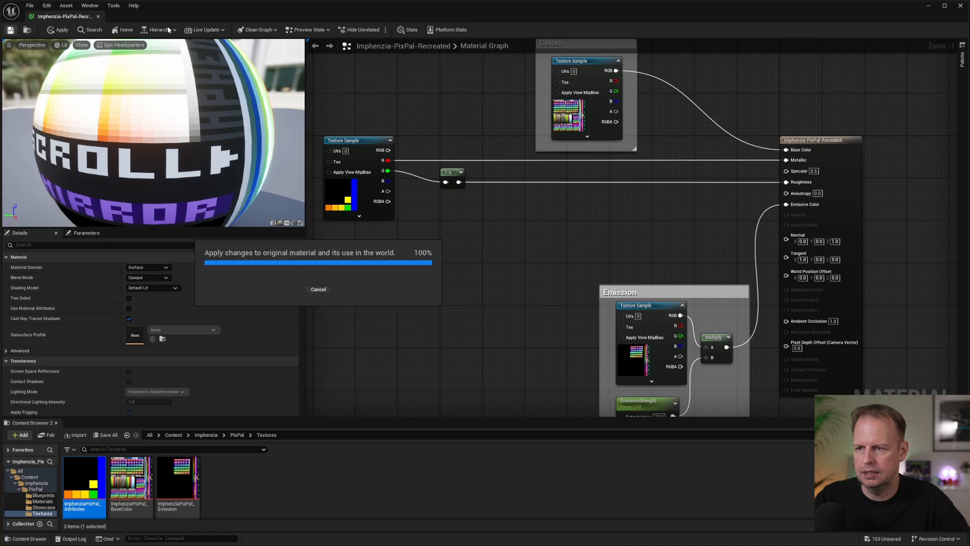
left_click(97, 17)
right_click_drag(447, 186, 622, 187)
right_click_drag(386, 208, 401, 208)
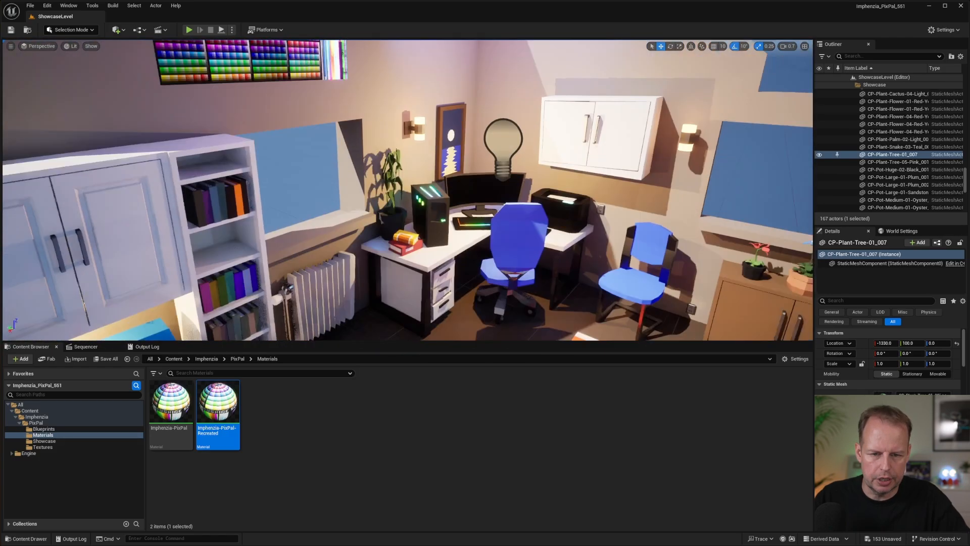
right_click_drag(601, 161, 369, 131)
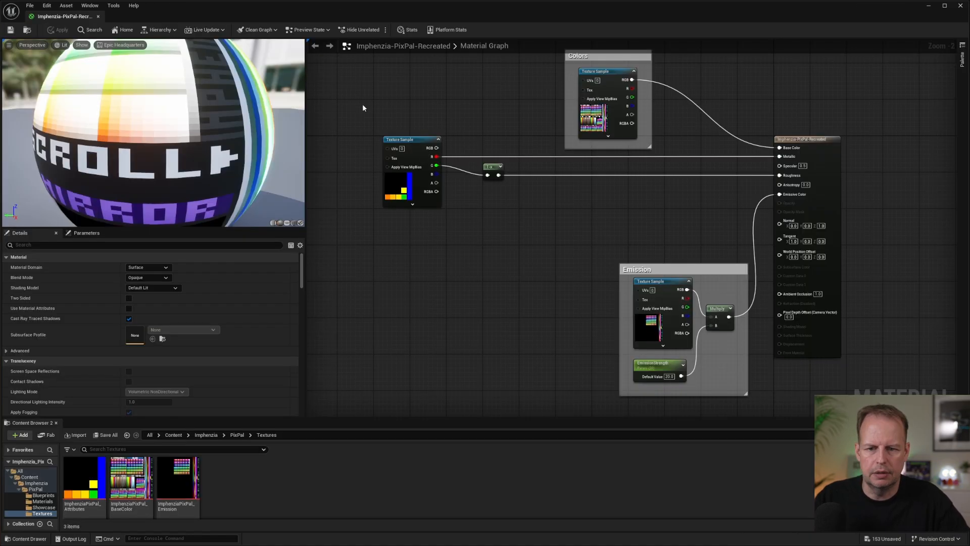
Reopen Imphenzia-PixPal-Recreated and wrap the attributes Texture Sample and OneMinus node in a comment titled Attributes.
left_click_drag(360, 101, 529, 225)
key("c")
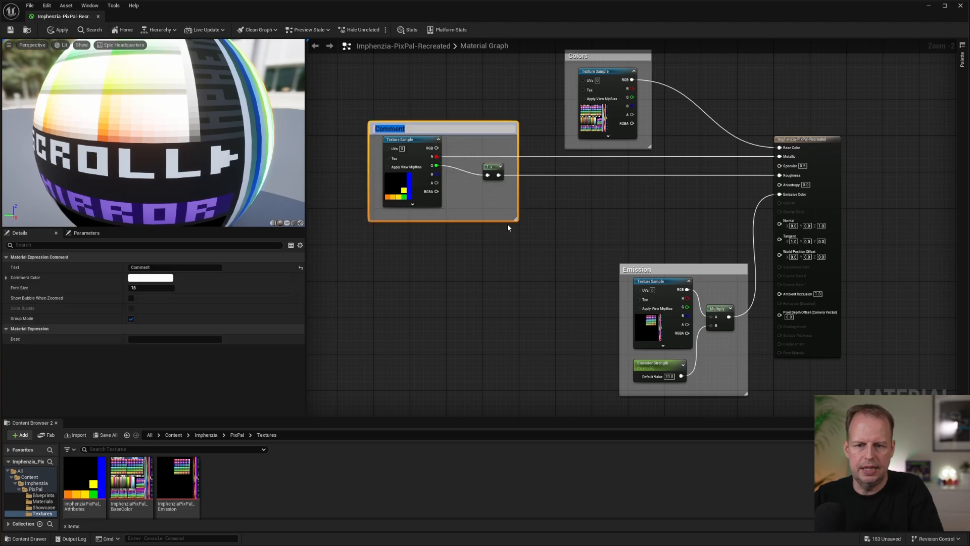
type("Attribute")
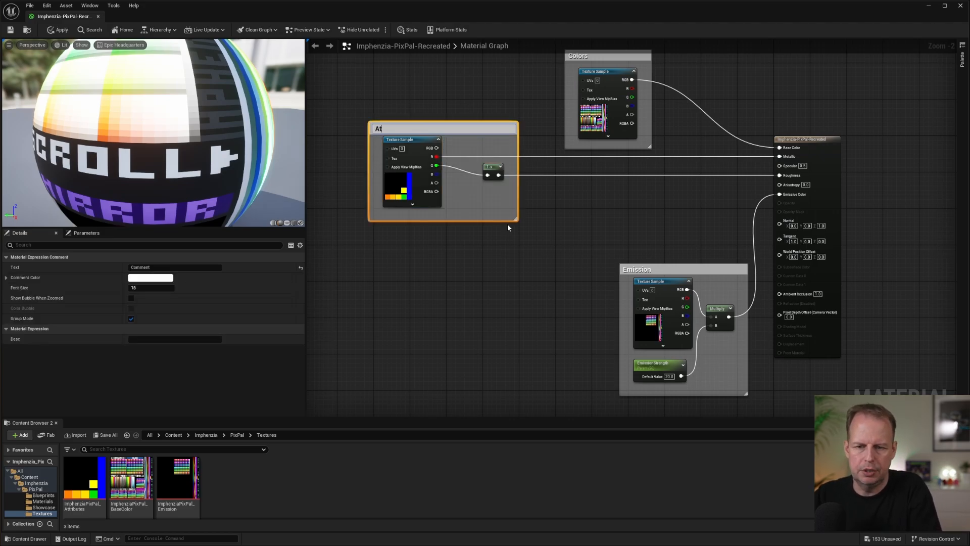
type("s")
key("Return")
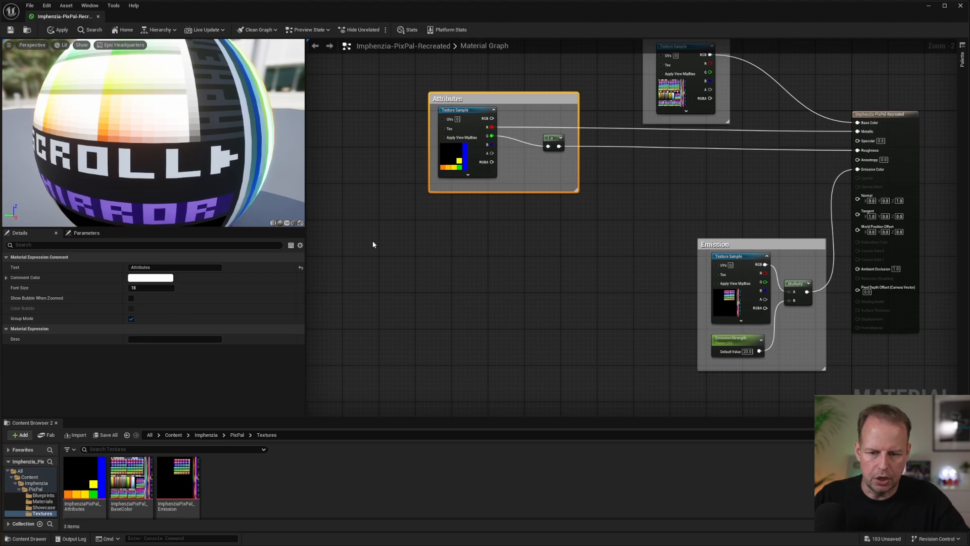
Add a TextureCoordinate node below the Attributes group and feed it into a new BreakOutFloat2Components node.
right_click(381, 250)
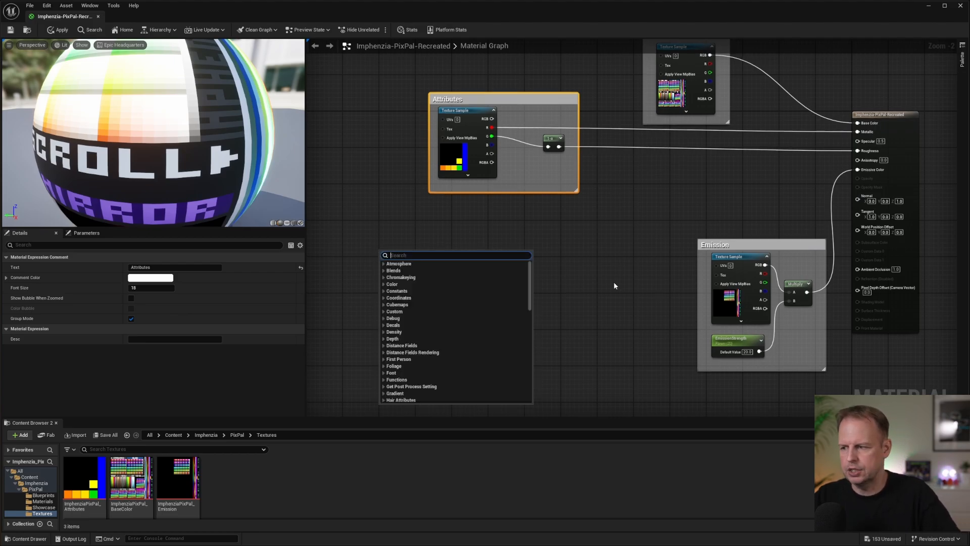
type("tex")
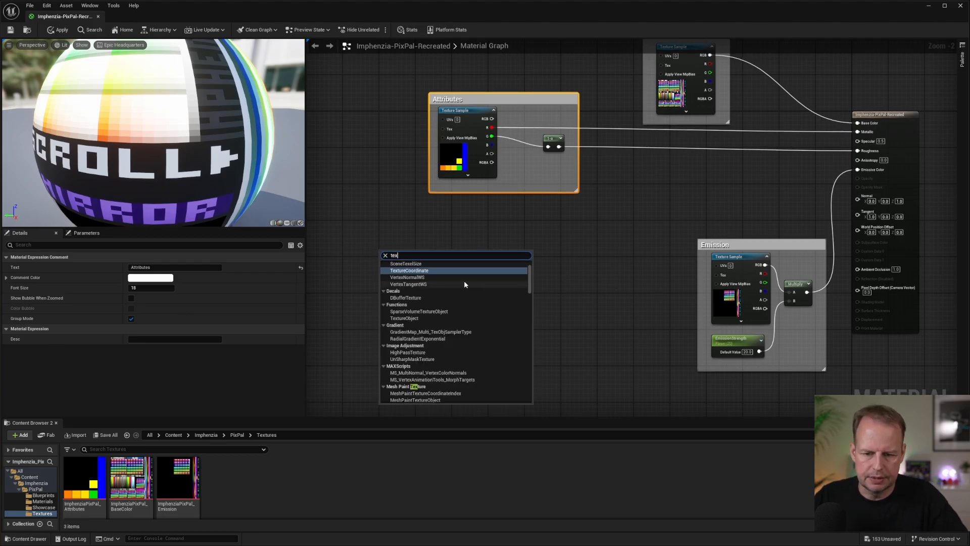
left_click(451, 273)
left_click_drag(404, 256, 457, 264)
type("brea")
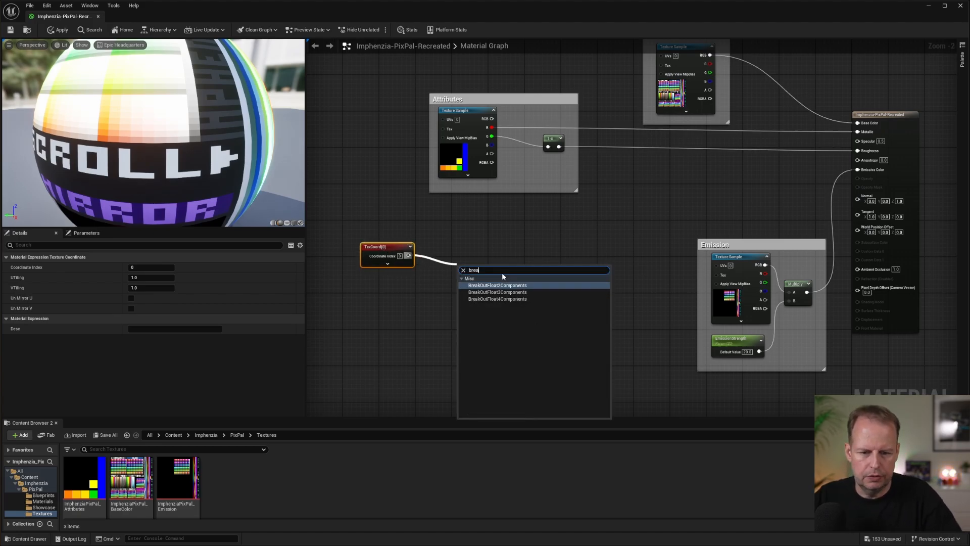
key("Return")
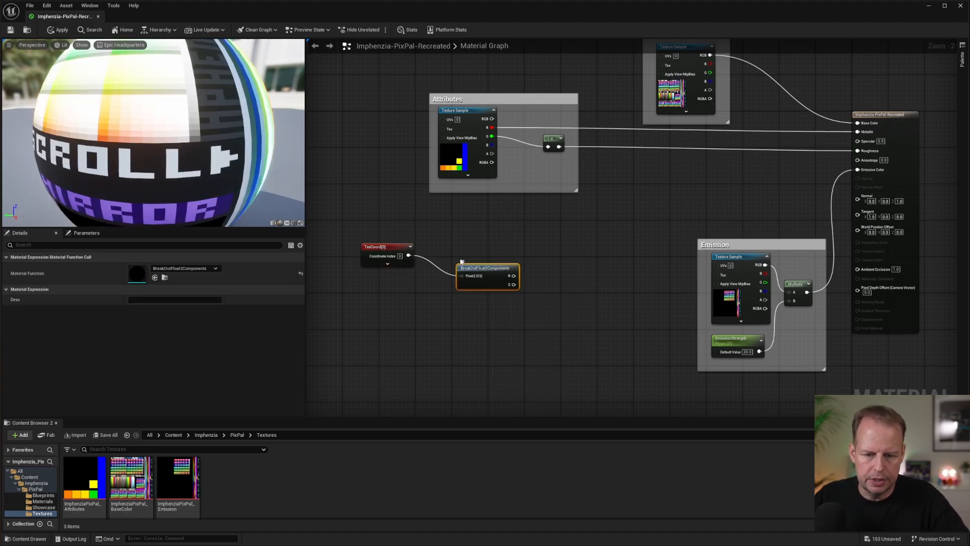
Connect the R output of BreakOutFloat2Components to the X input of a new MakeFloat2 node, and align the texture coordinate nodes.
left_click_drag(477, 270, 587, 266)
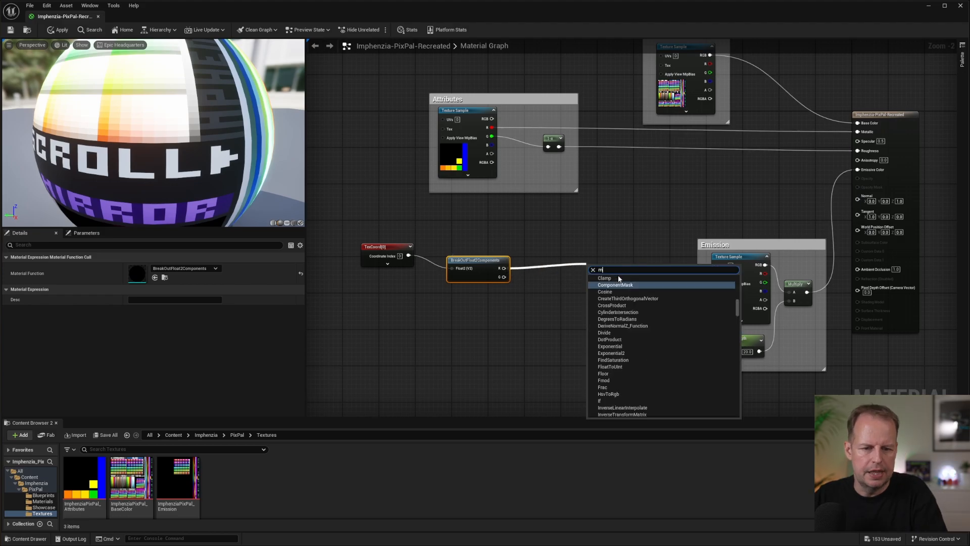
type("make")
left_click(618, 333)
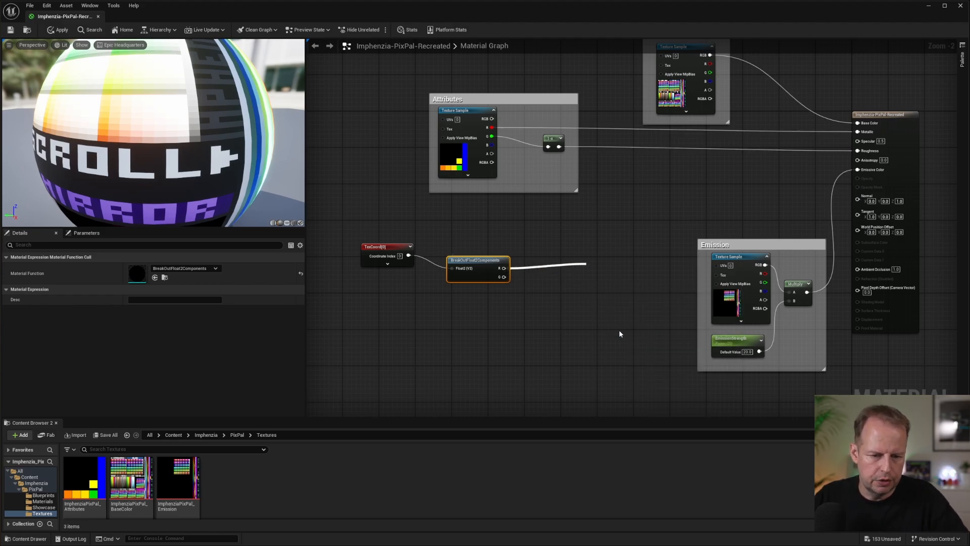
left_click_drag(607, 271, 612, 261)
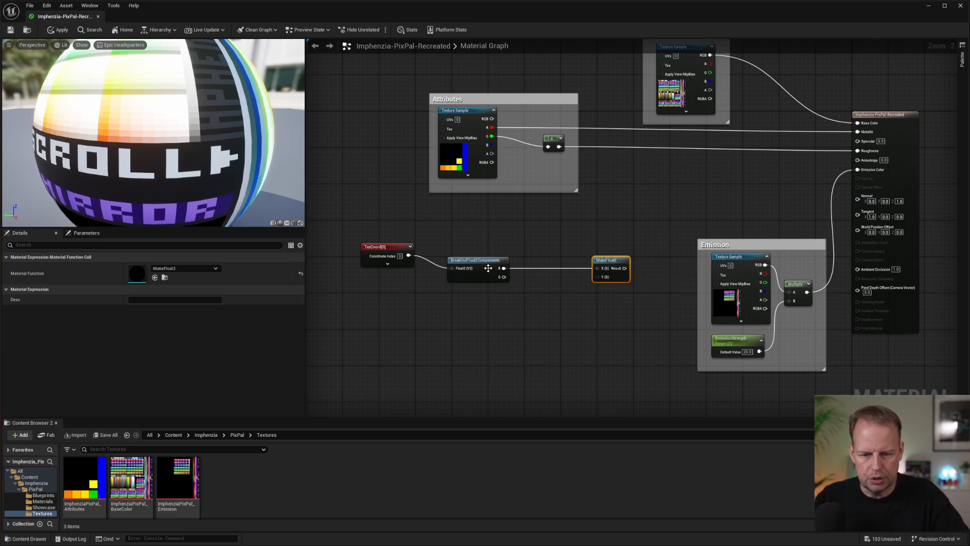
left_click_drag(384, 246, 387, 253)
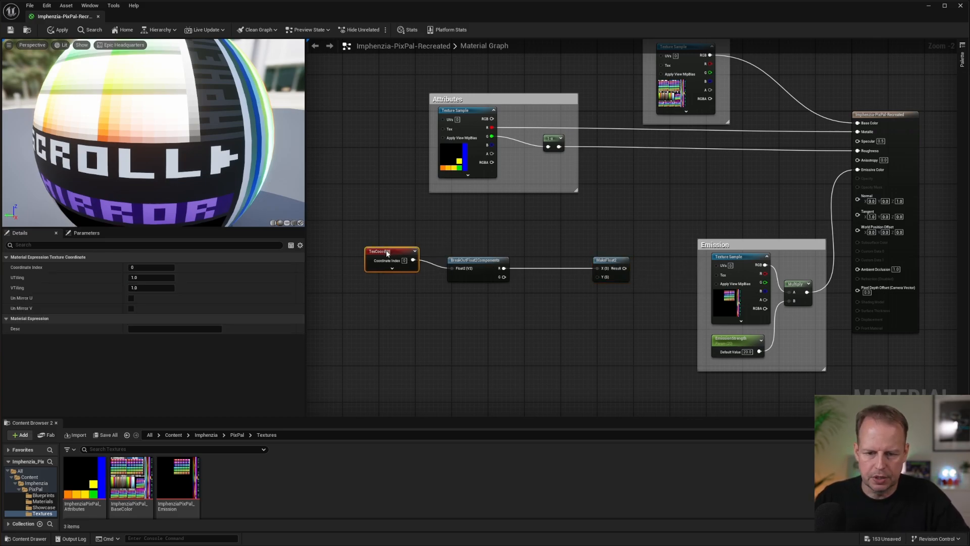
Add a Time node below the texture coordinate node and feed it into a new Multiply node.
right_click(397, 318)
type("time")
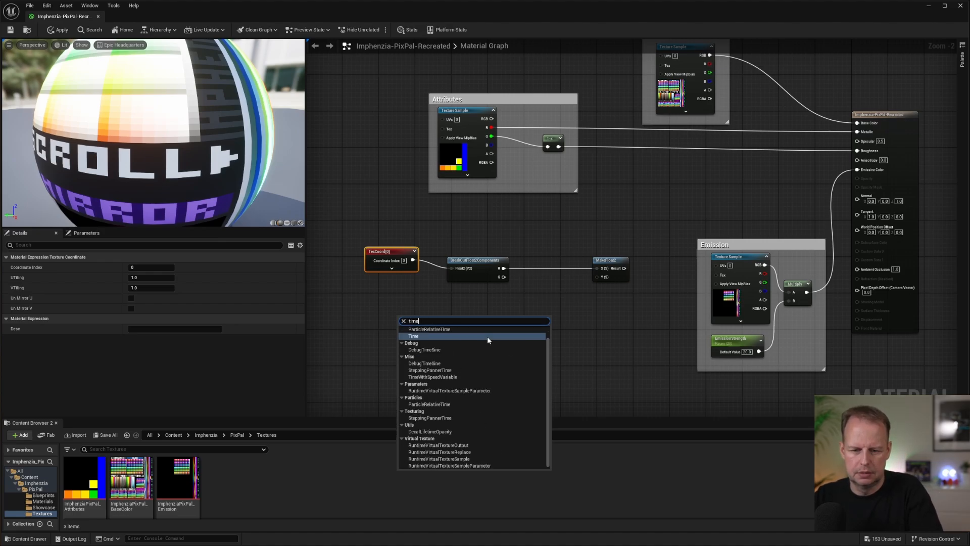
key("Return")
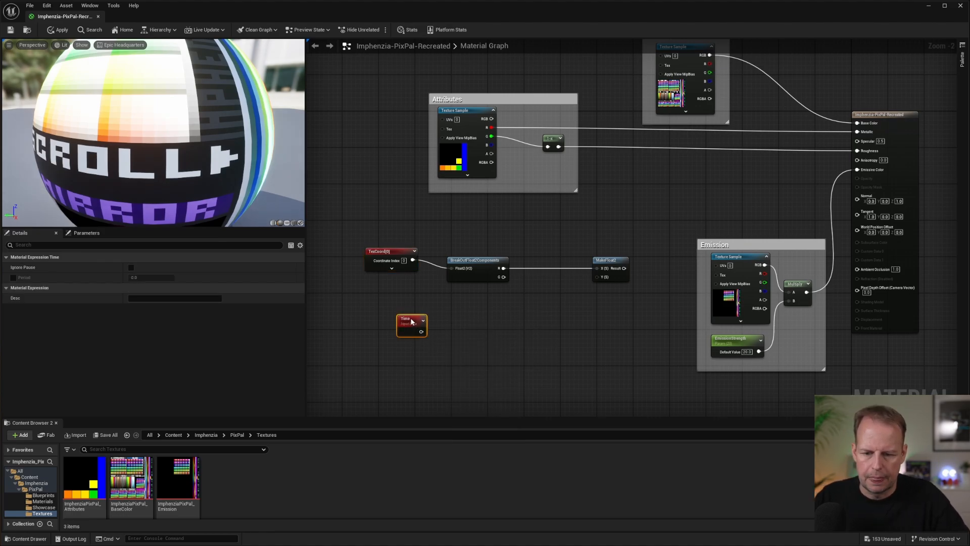
left_click_drag(420, 323, 520, 328)
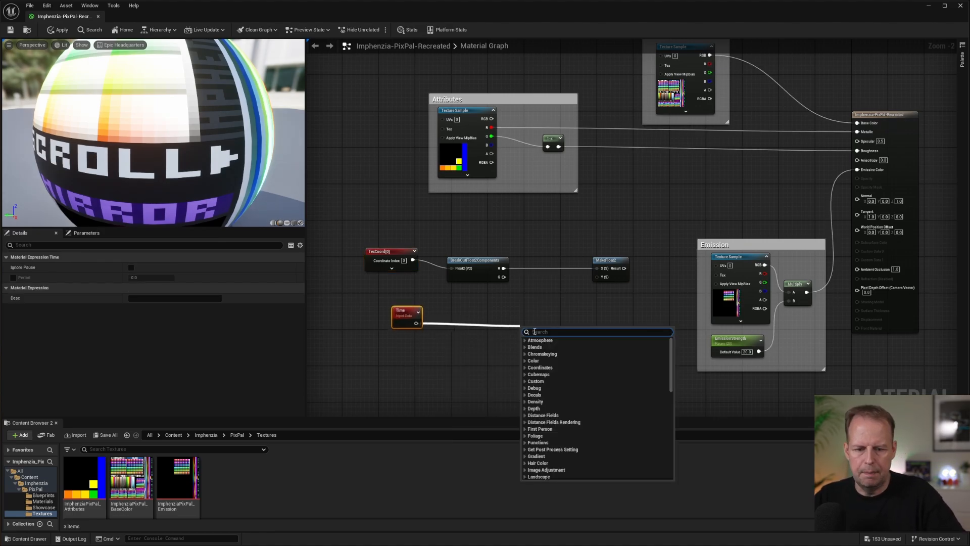
type("mult")
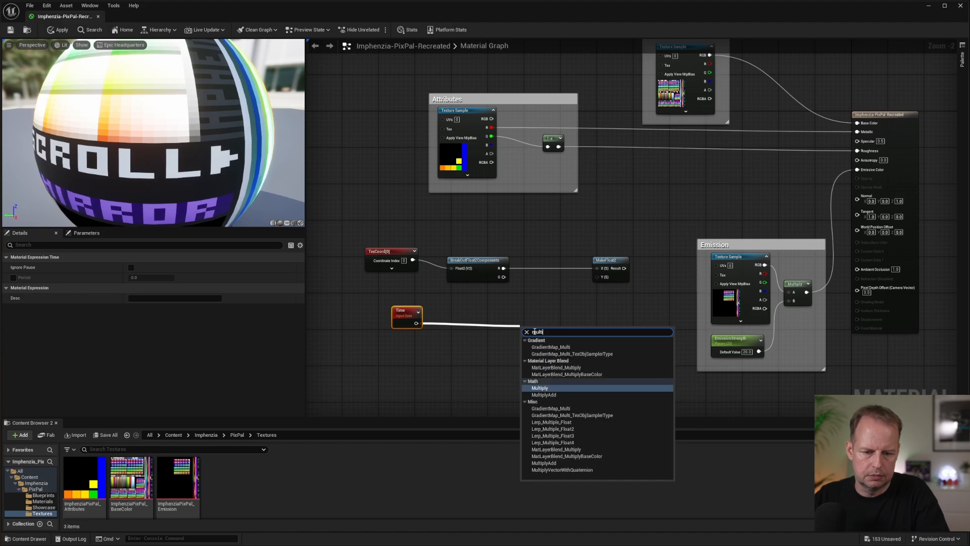
left_click(547, 387)
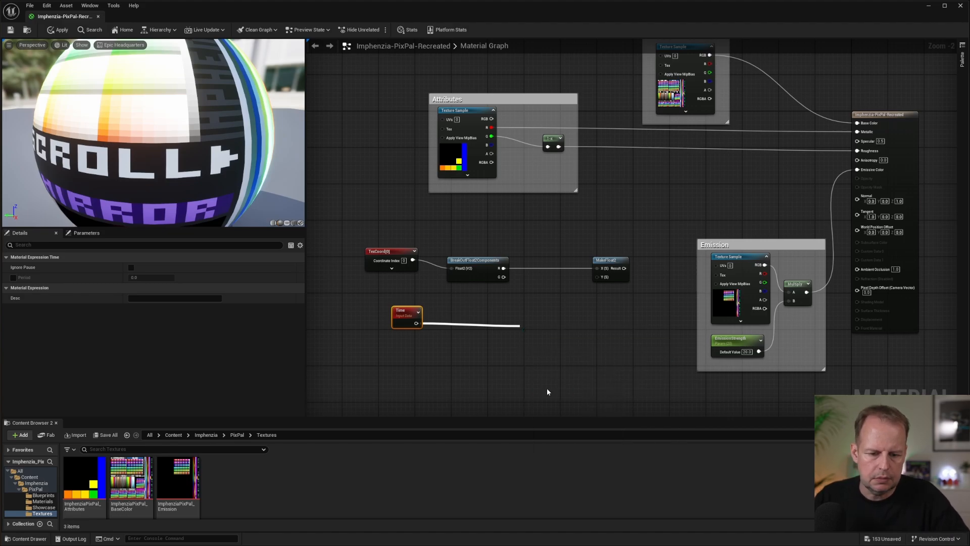
Connect Time to the new Multiply node's B input and the attributes texture's blue channel to its A input.
left_click_drag(416, 324, 529, 323)
left_click(554, 283)
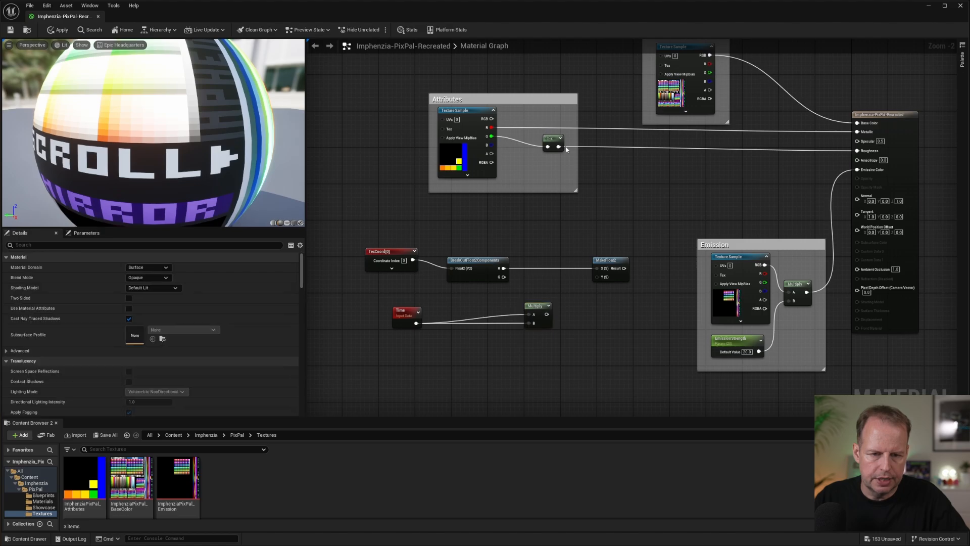
left_click_drag(491, 145, 519, 190)
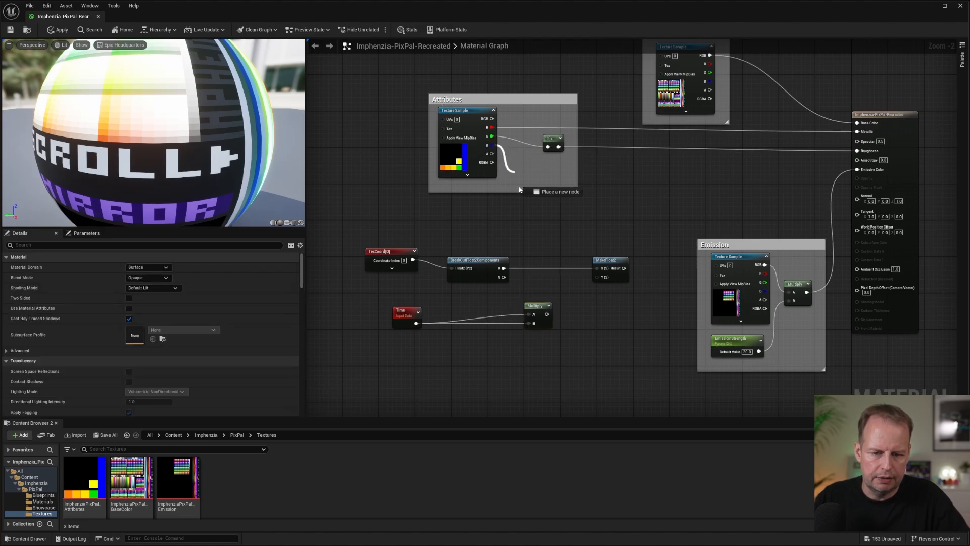
left_click_drag(527, 313, 527, 314)
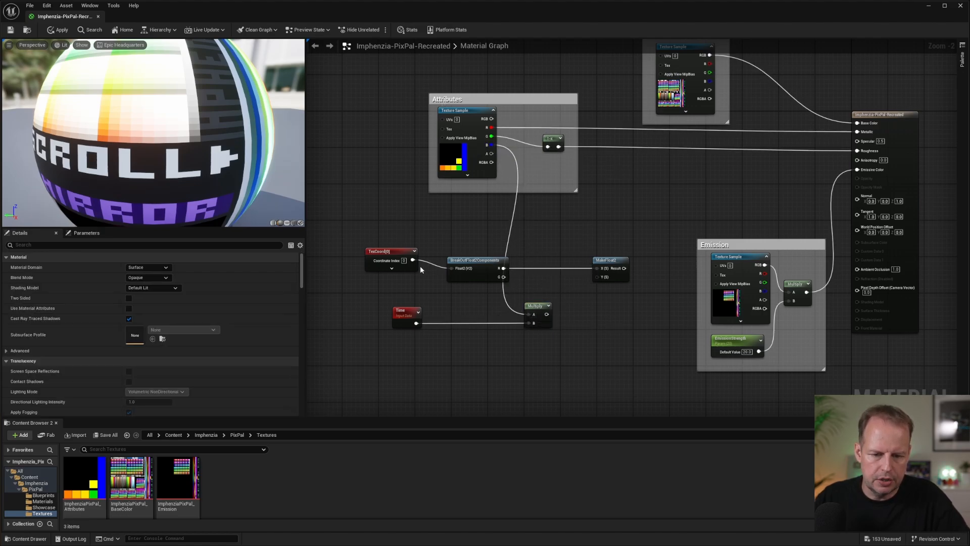
Space BreakOutFloat2Components and MakeFloat2 farther apart, and feed the G output into a new Subtract node between them.
left_click_drag(459, 263, 446, 258)
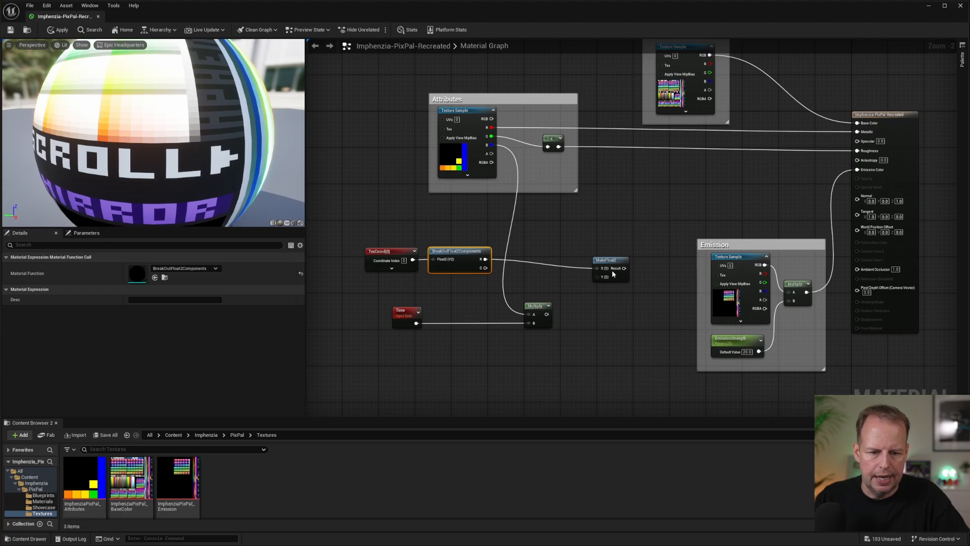
left_click_drag(609, 260, 637, 257)
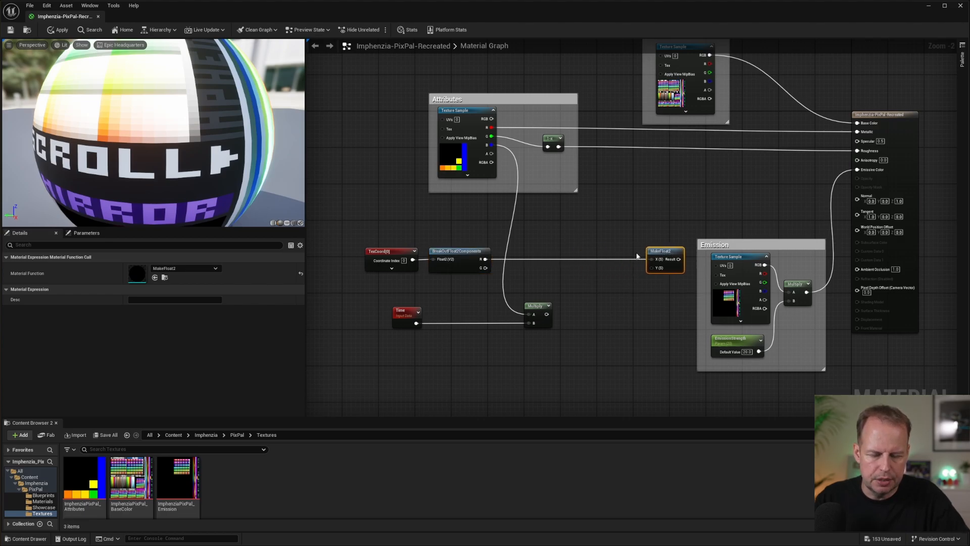
left_click_drag(485, 268, 564, 287)
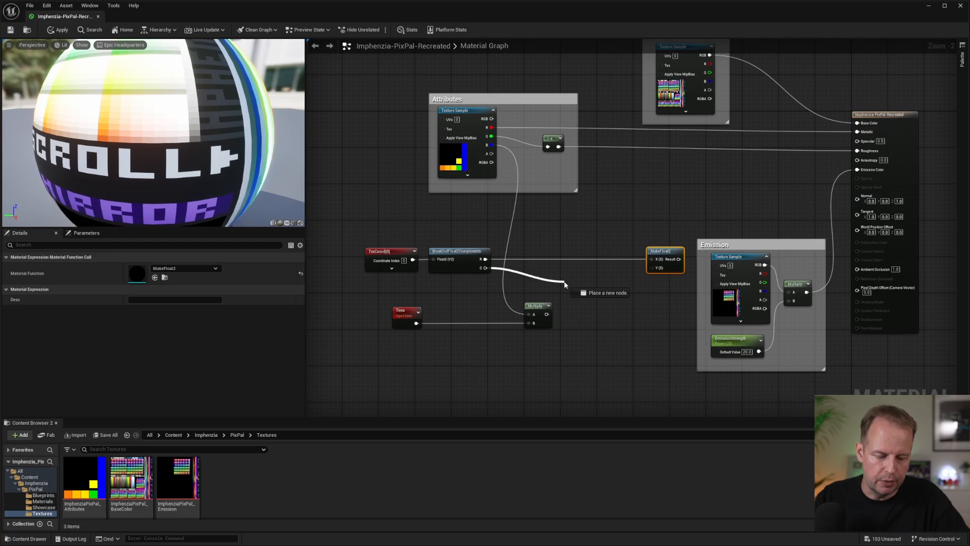
left_click_drag(563, 285, 562, 286)
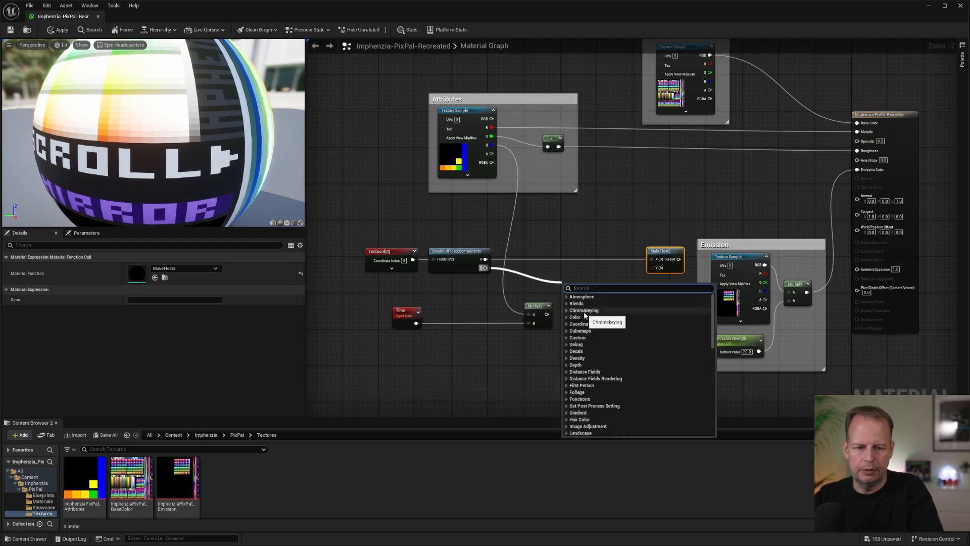
type("sub")
left_click(582, 316)
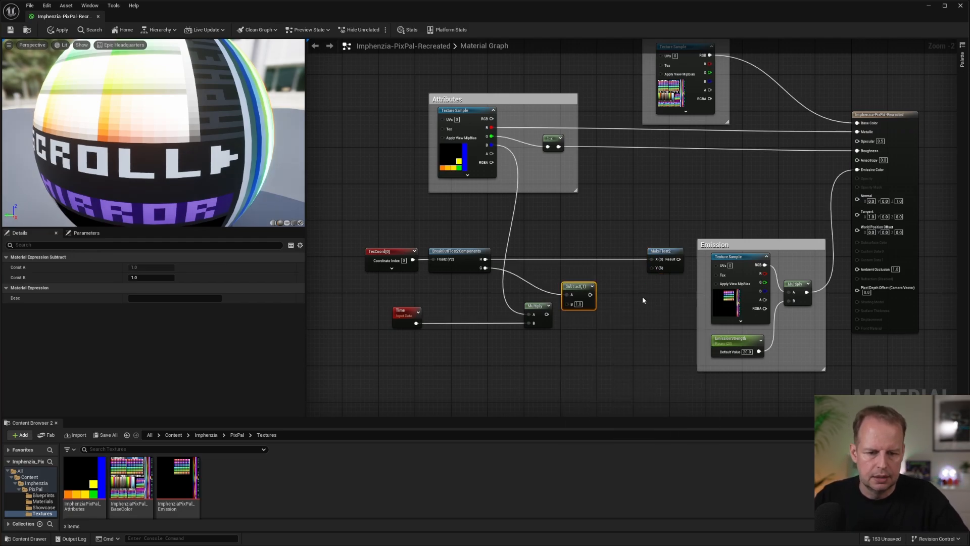
Feed the Multiply node's output into Subtract's B input, and Subtract's output into the Y input of MakeFloat2.
left_click_drag(546, 314, 518, 311)
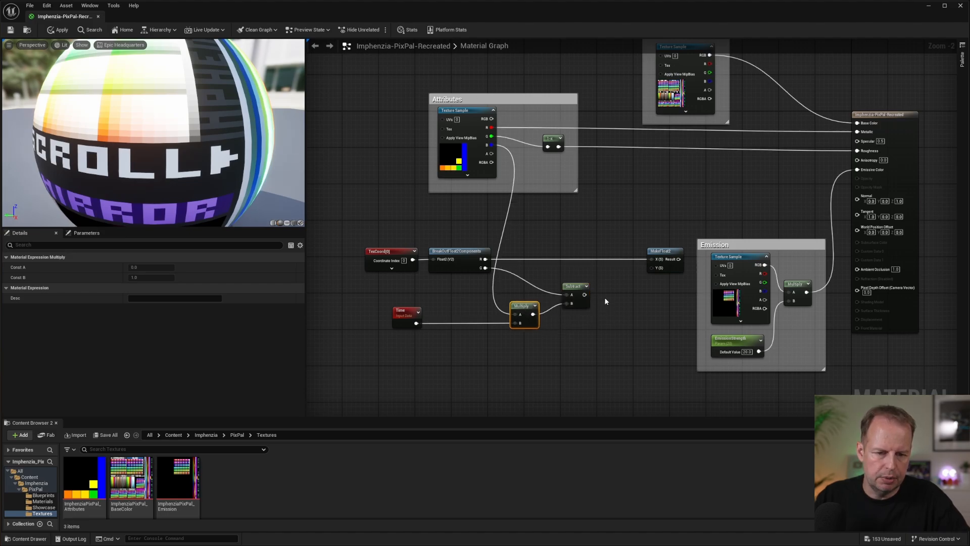
left_click_drag(586, 297, 588, 299)
left_click_drag(652, 265, 633, 251)
Connect the MakeFloat2 result to the UVs inputs of both the Colors and Emission texture samples.
right_click_drag(688, 194, 628, 232)
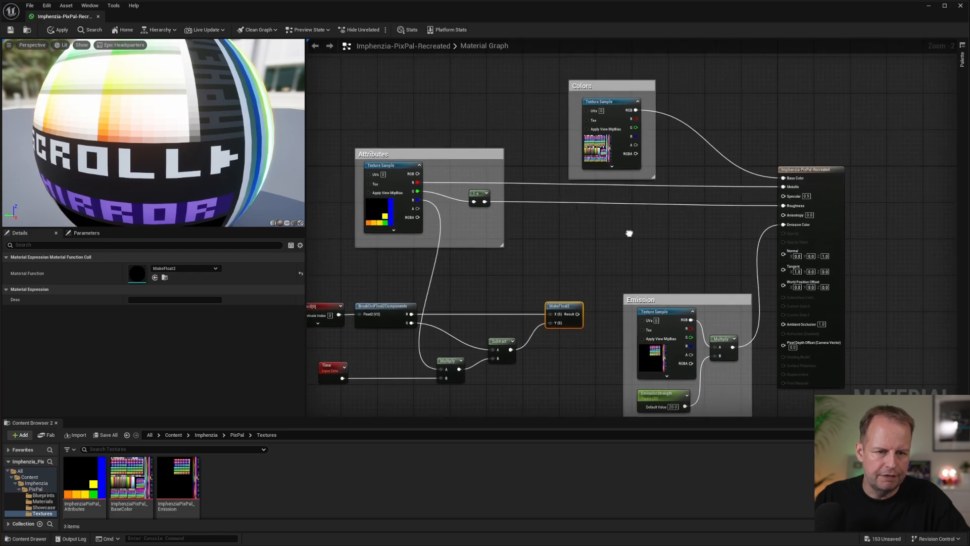
left_click_drag(576, 313, 588, 112)
left_click_drag(575, 313, 640, 324)
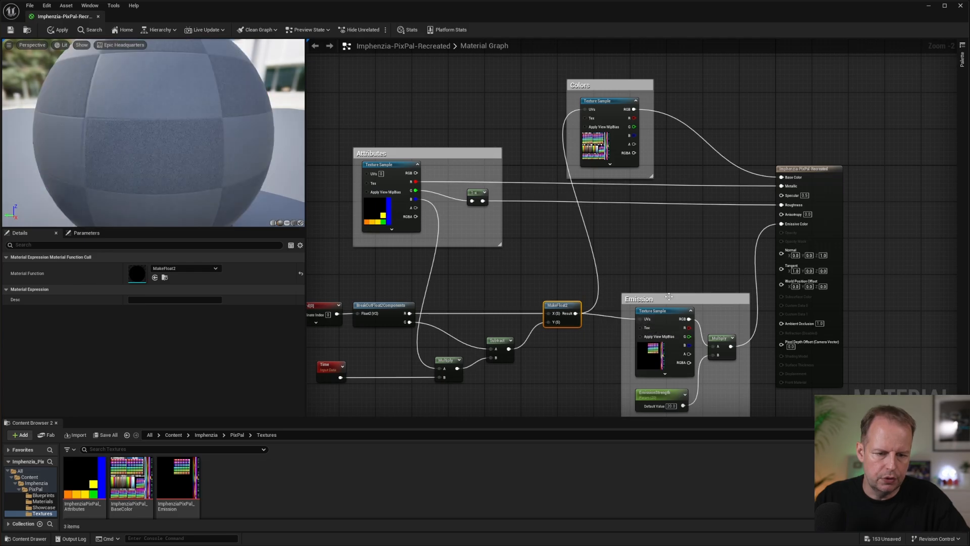
right_click_drag(626, 245, 732, 225)
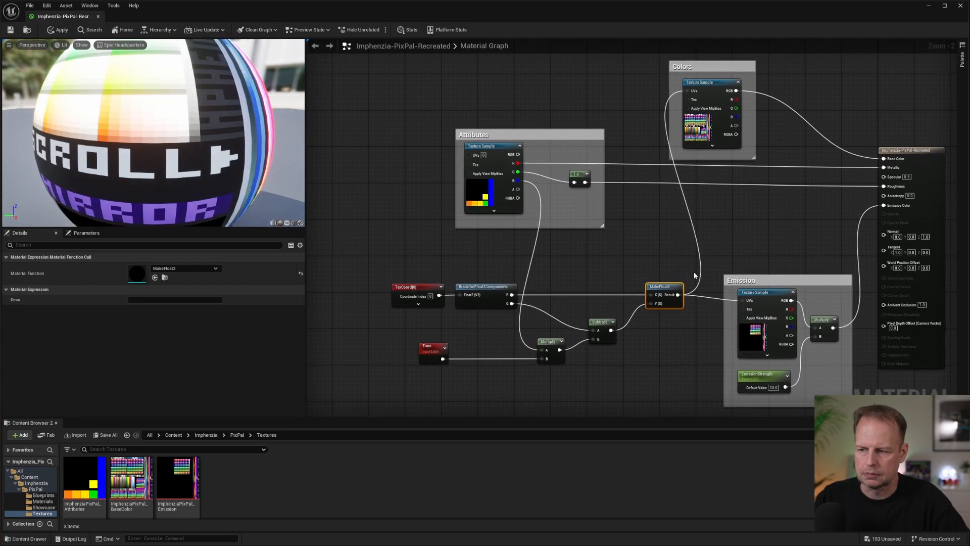
left_click(613, 252)
scroll(264, 135, "down", 3)
scroll(244, 156, "down", 2)
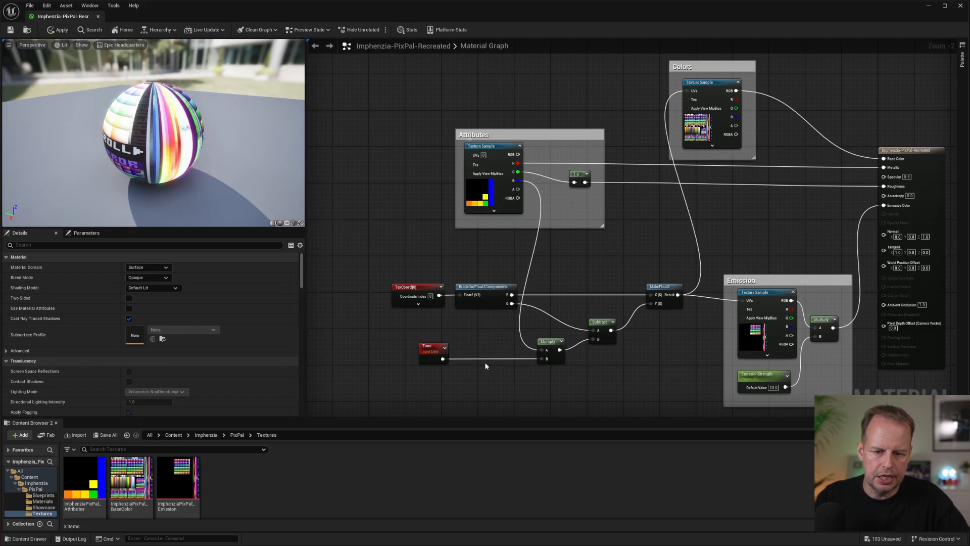
Try feeding Time directly into Subtract's B input, check the preview sphere, and restore the Multiply connection.
left_click_drag(443, 359, 560, 349)
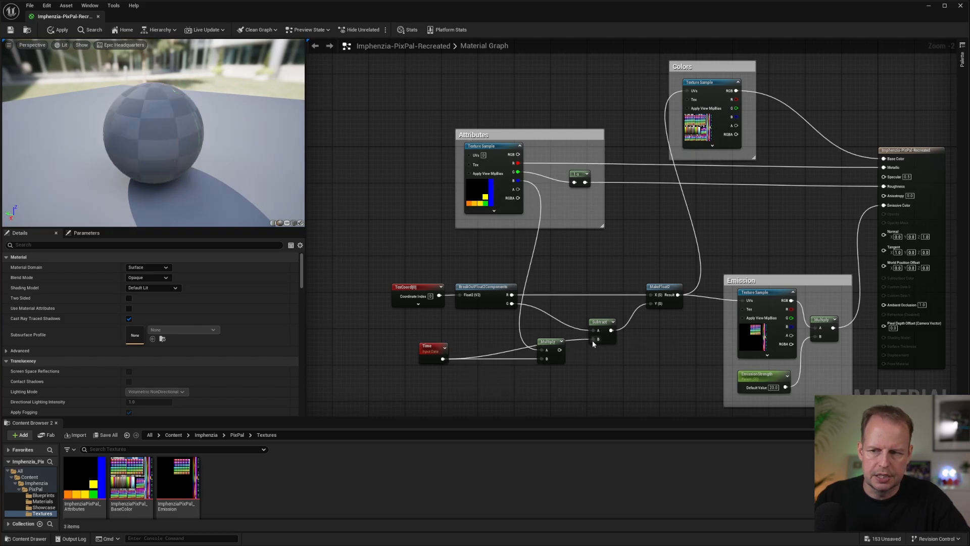
left_click_drag(138, 145, 147, 124)
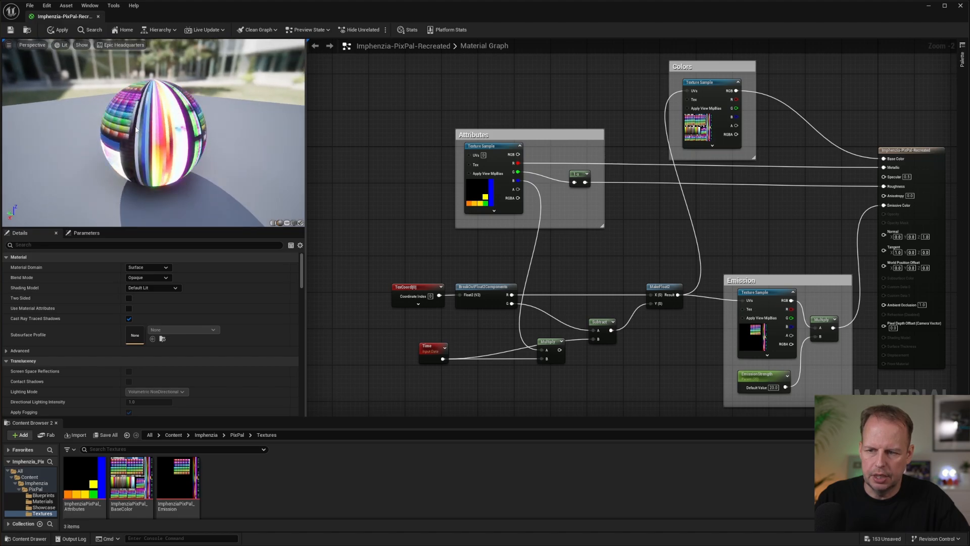
scroll(147, 123, "up", 5)
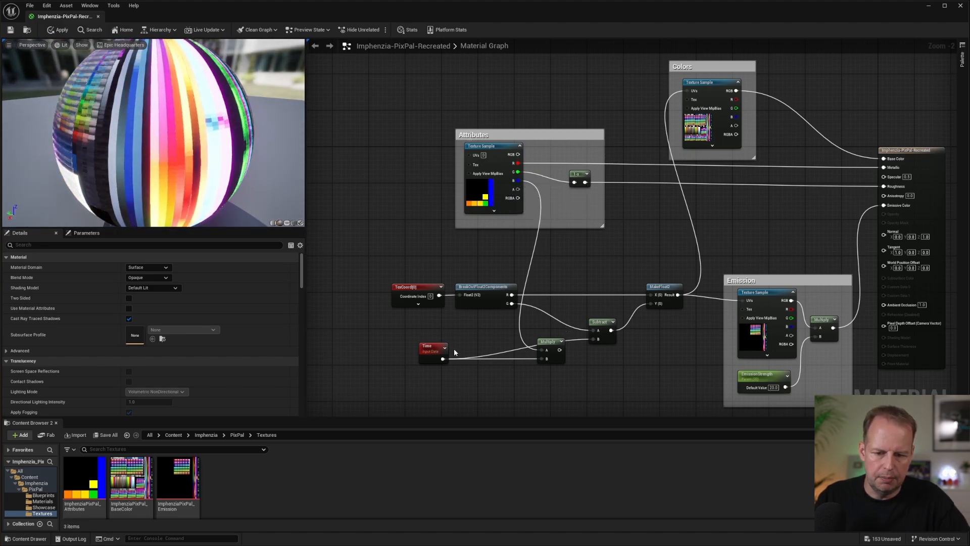
left_click_drag(560, 349, 598, 339)
scroll(523, 199, "down", 1)
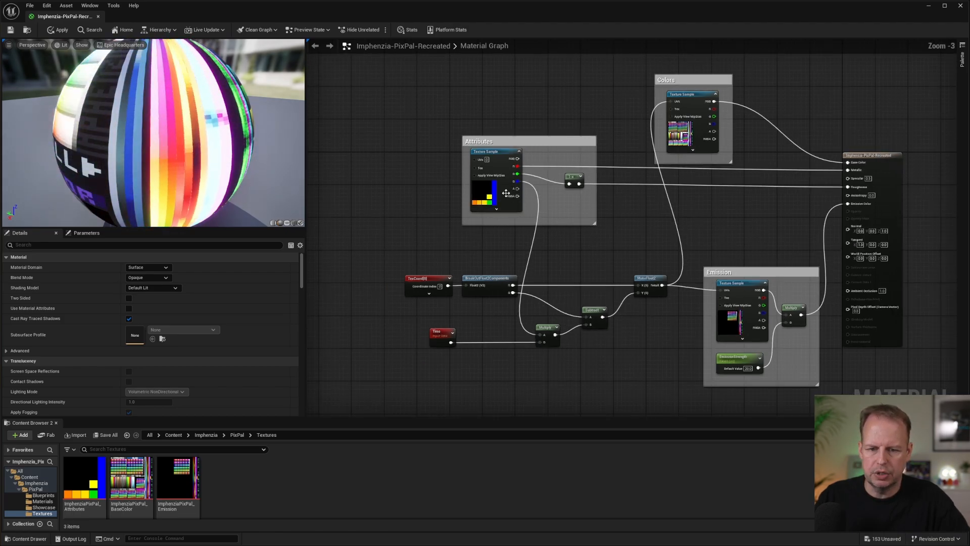
left_click_drag(212, 127, 177, 128)
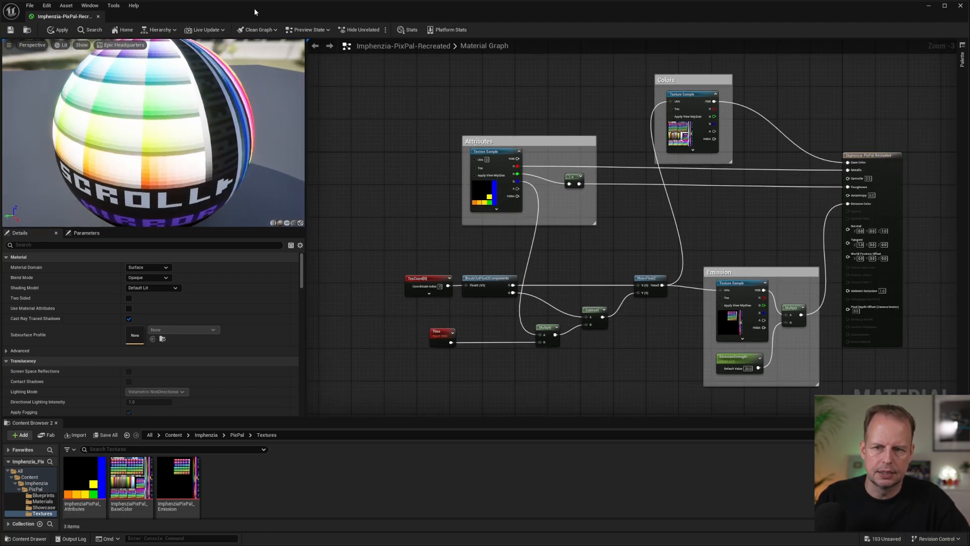
Group the texture coordinate, Time and UV scrolling nodes in a comment box titled "Animated Colors".
left_click_drag(379, 247, 678, 386)
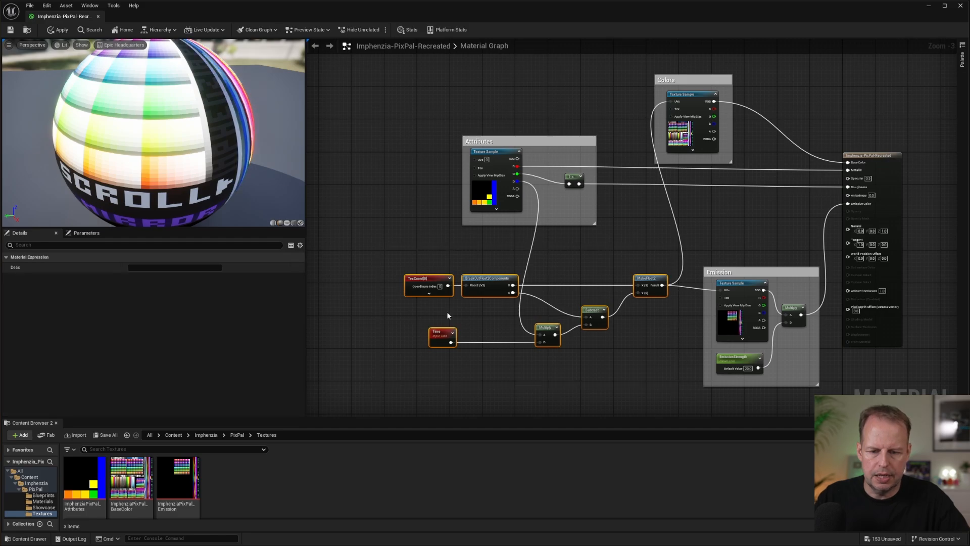
type("c")
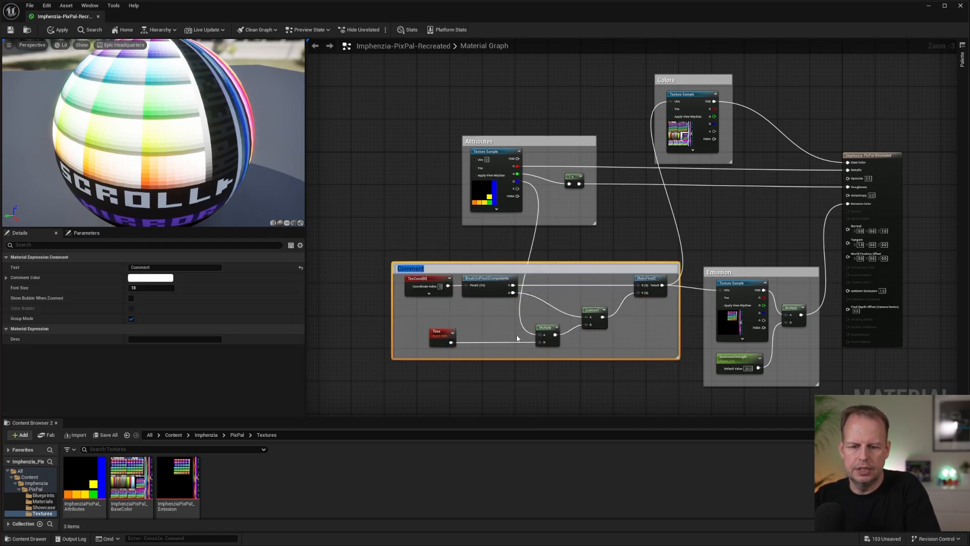
type("Animated Colors")
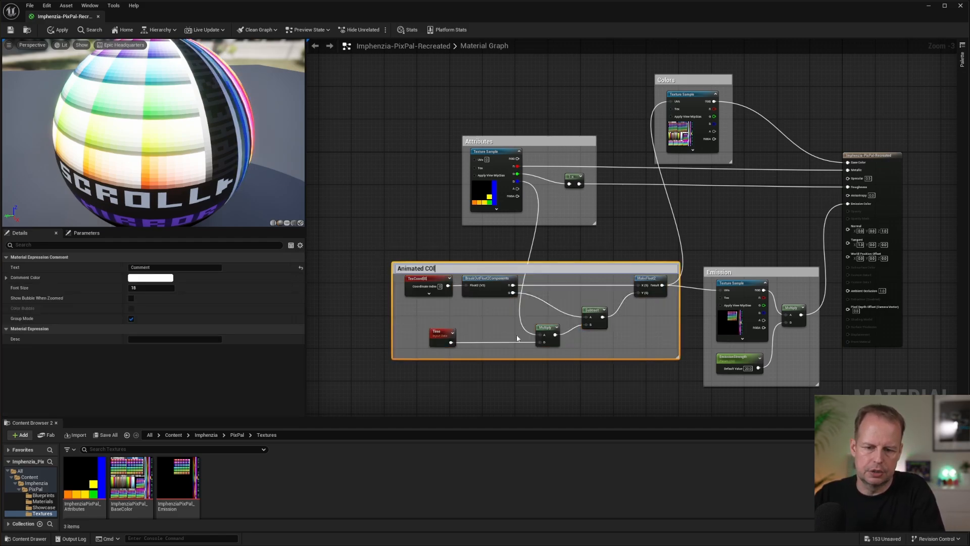
key("Return")
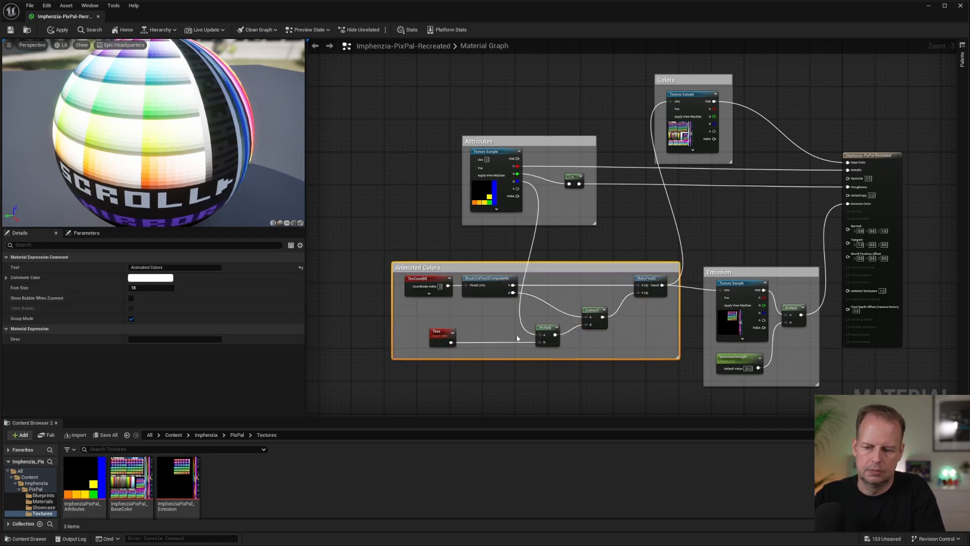
Save the recreated material with its changes applied, and close its editor to return to the showcase level.
left_click(400, 84)
left_click(10, 31)
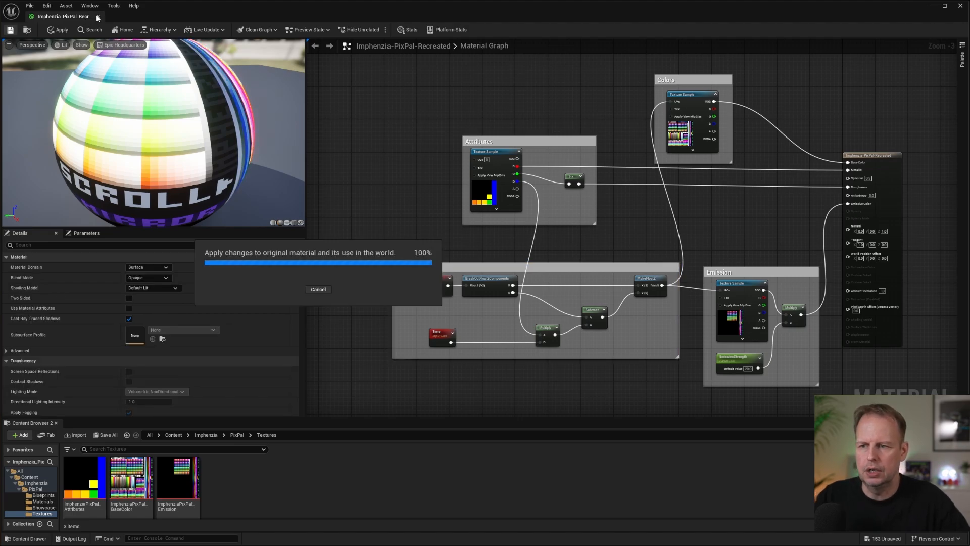
left_click(98, 14)
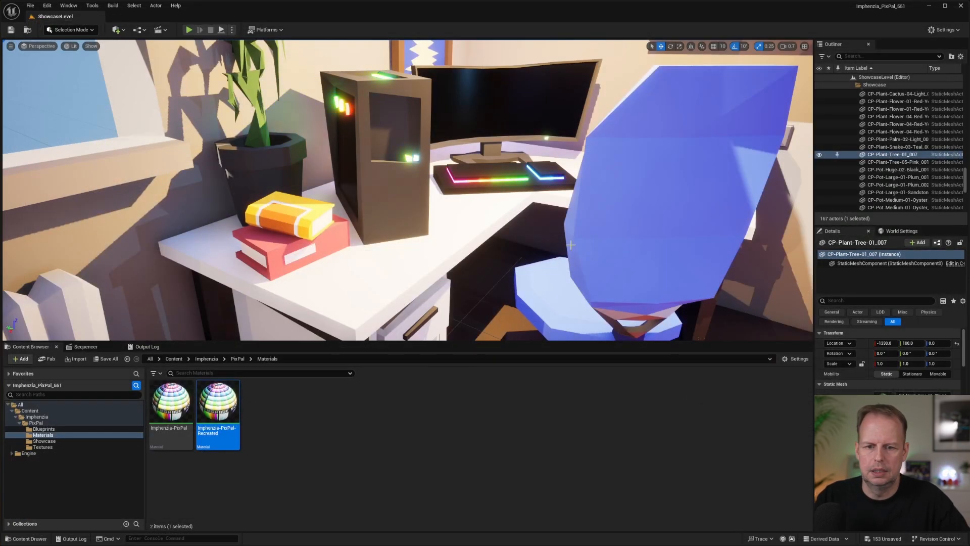
key("s")
right_click_drag(383, 146, 404, 130)
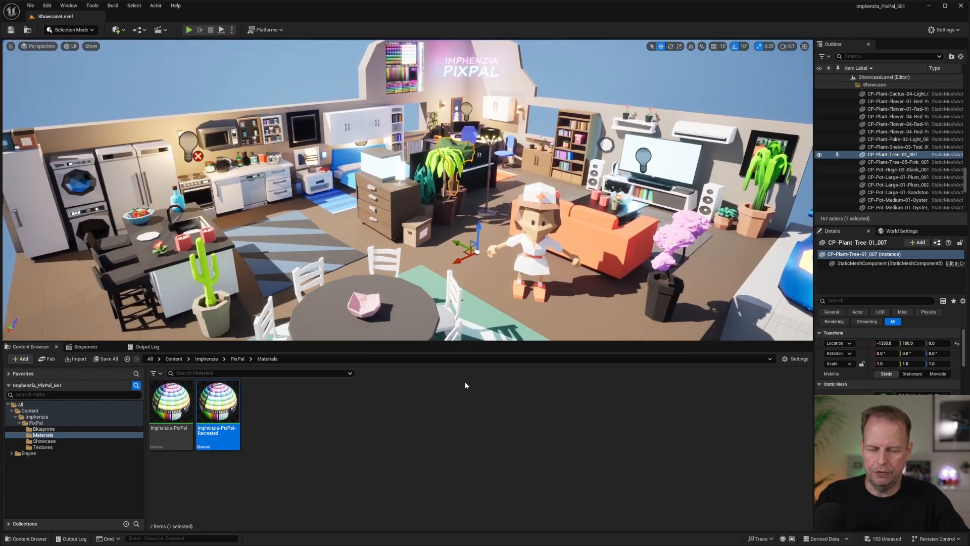